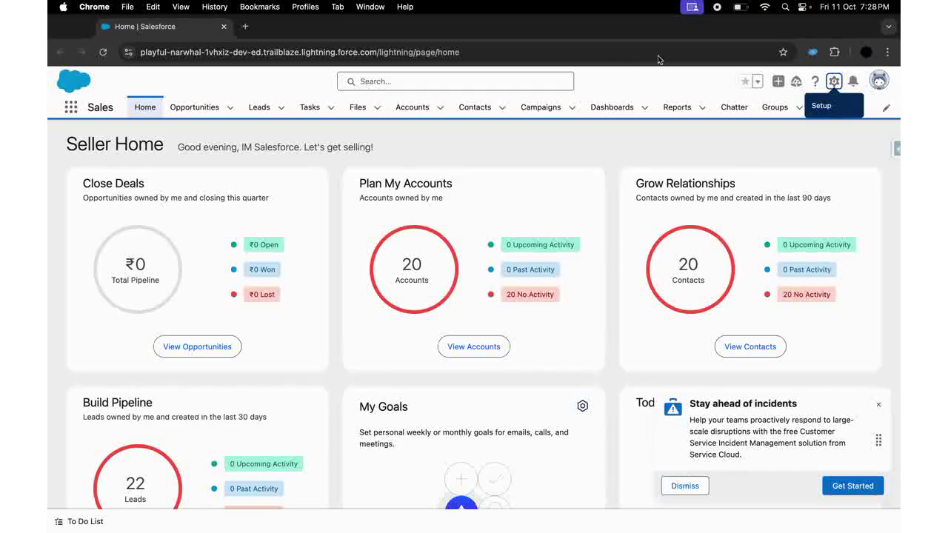
# - Open Salesforce Setup and find the Flows page by searching for "flow"
pyautogui.click(833, 82)
pyautogui.click(793, 110)
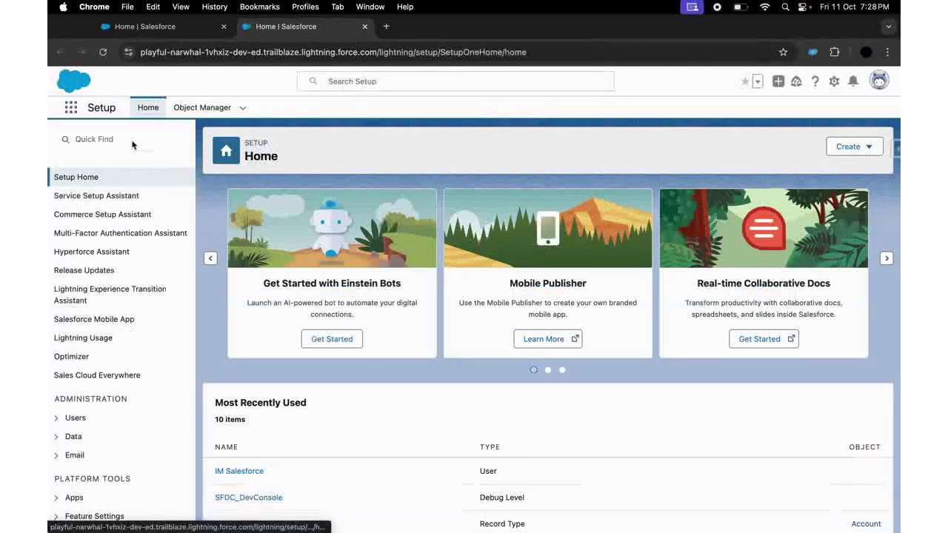
pyautogui.click(131, 143)
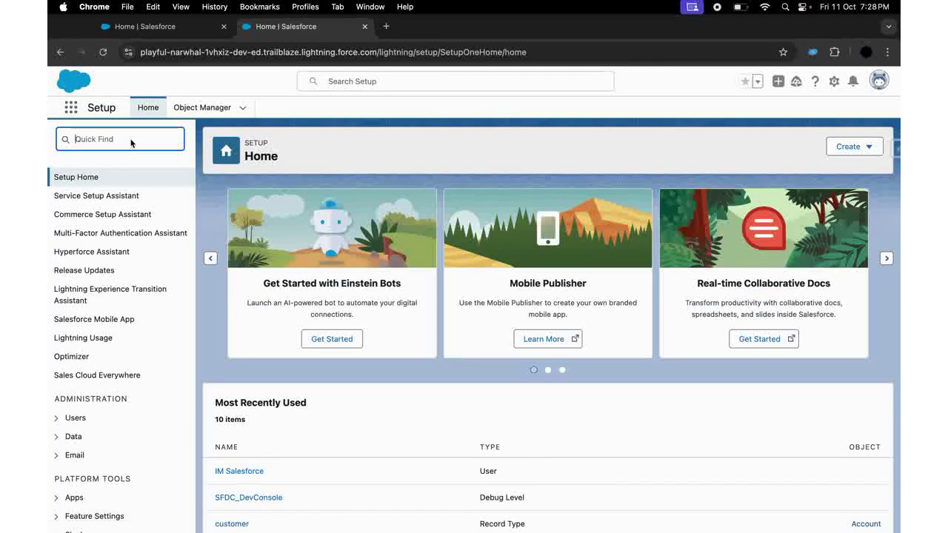
pyautogui.write('flow')
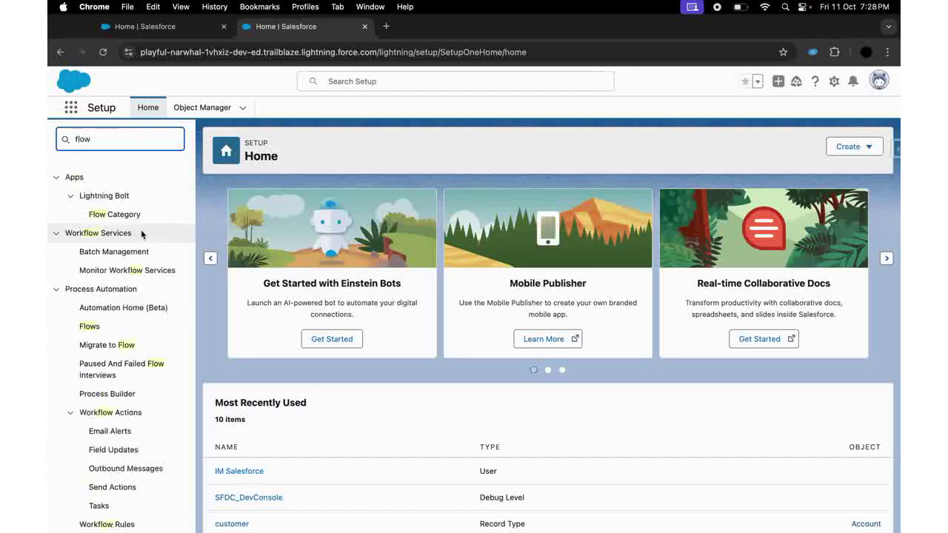
pyautogui.click(94, 331)
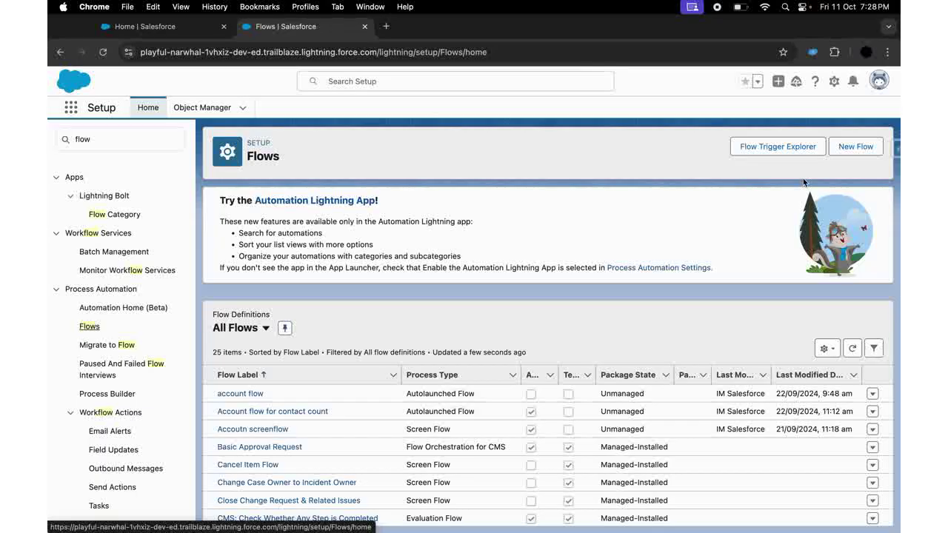
# - Create a new flow from scratch using the Screen Flow type
pyautogui.click(856, 146)
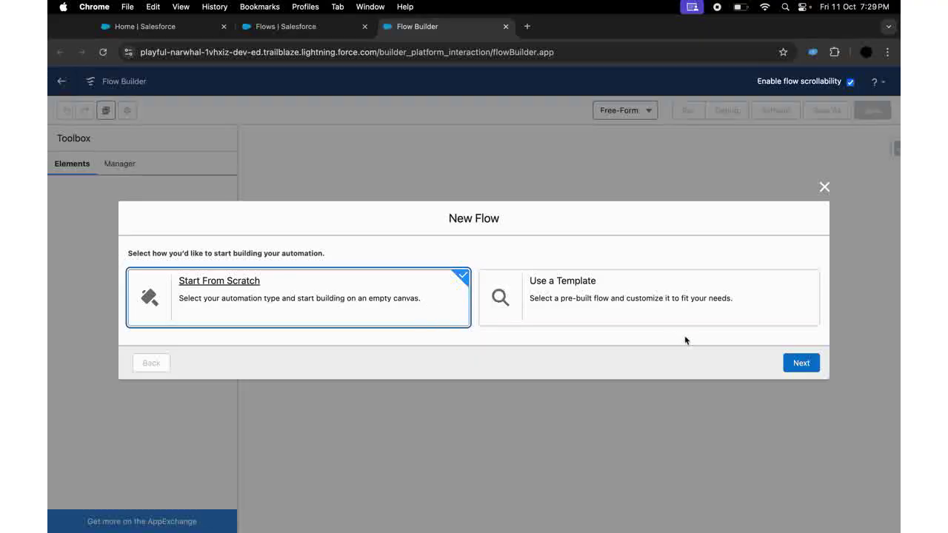
pyautogui.click(789, 363)
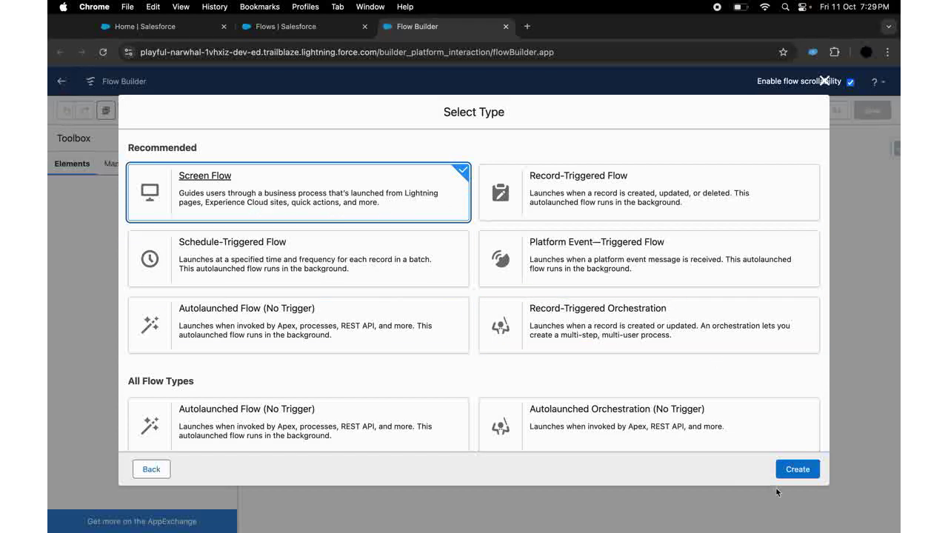
pyautogui.click(790, 471)
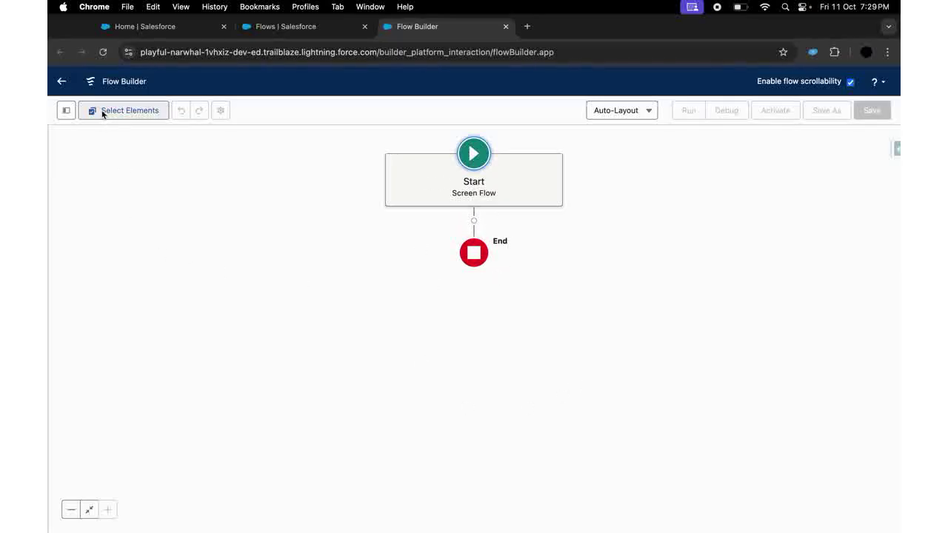
pyautogui.click(66, 110)
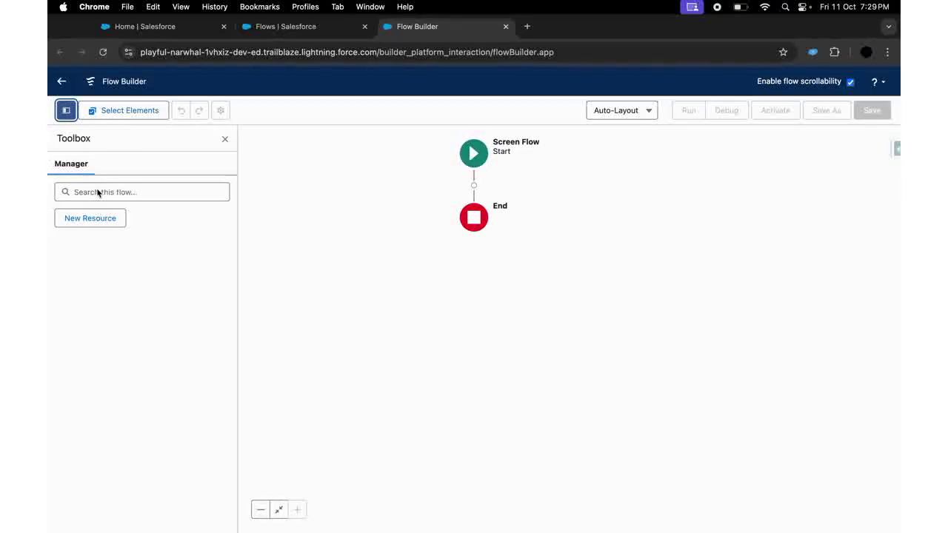
pyautogui.click(224, 139)
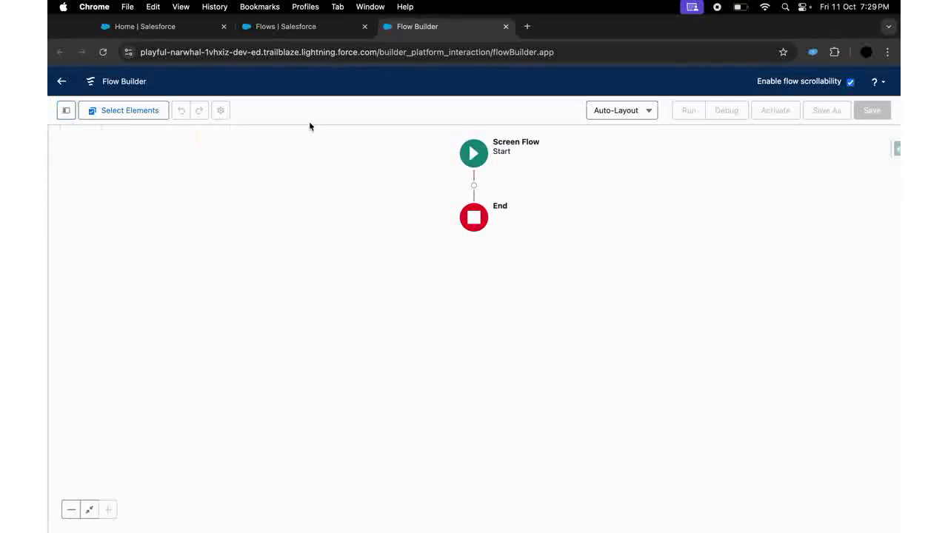
# - Open the element list between Start and End and review the available Interaction, Logic and Data elements
pyautogui.click(474, 185)
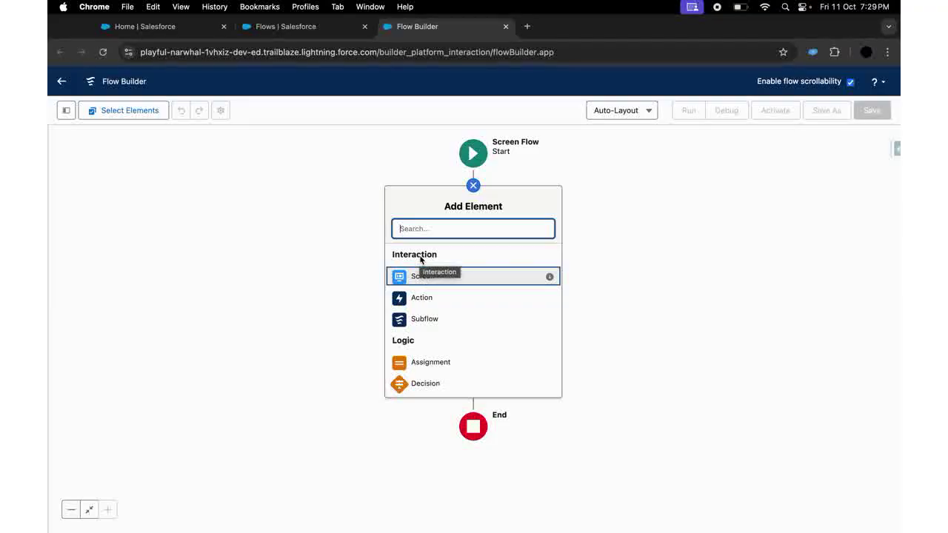
pyautogui.press('Down')
pyautogui.press('Down')
pyautogui.press('Up')
pyautogui.press('Down')
pyautogui.press('Down')
pyautogui.press('Down')
pyautogui.press('Down')
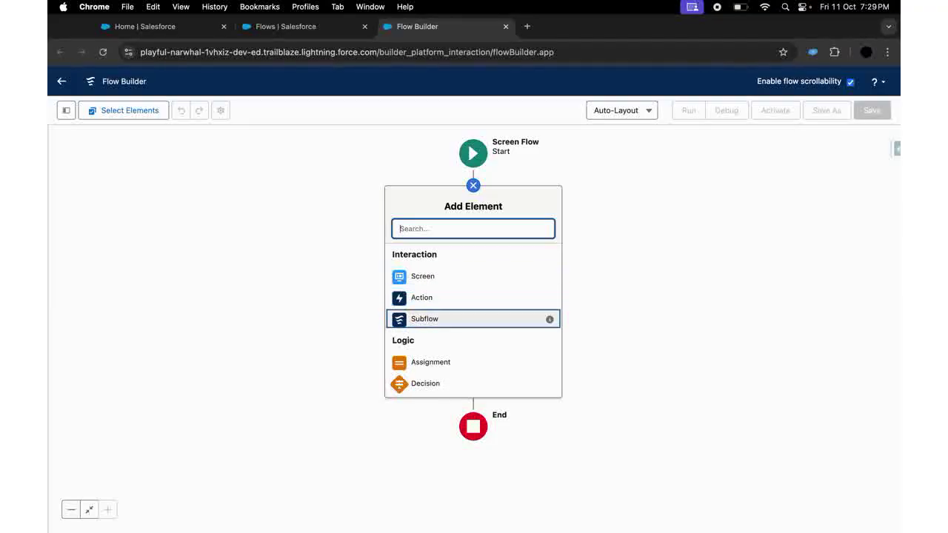
pyautogui.press('Down')
pyautogui.press('Down')
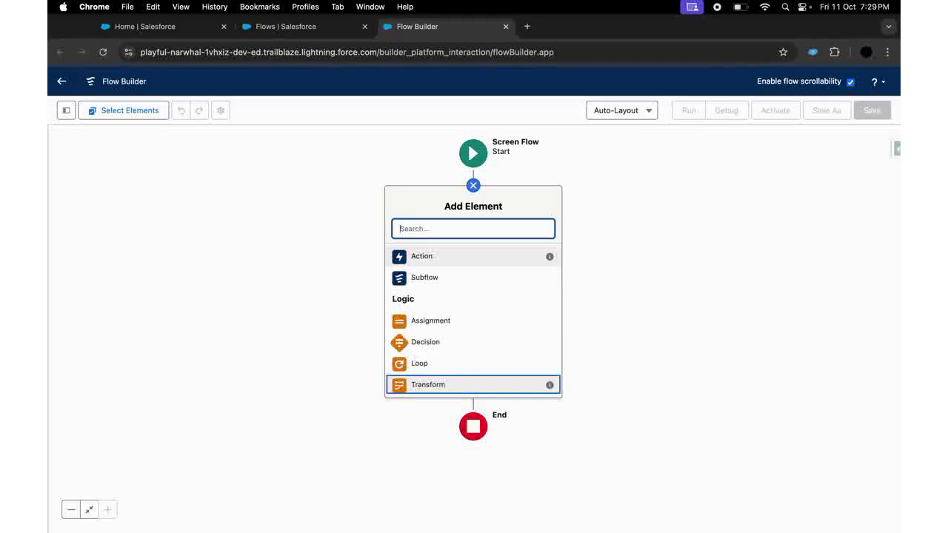
pyautogui.press('Down')
pyautogui.press('Down')
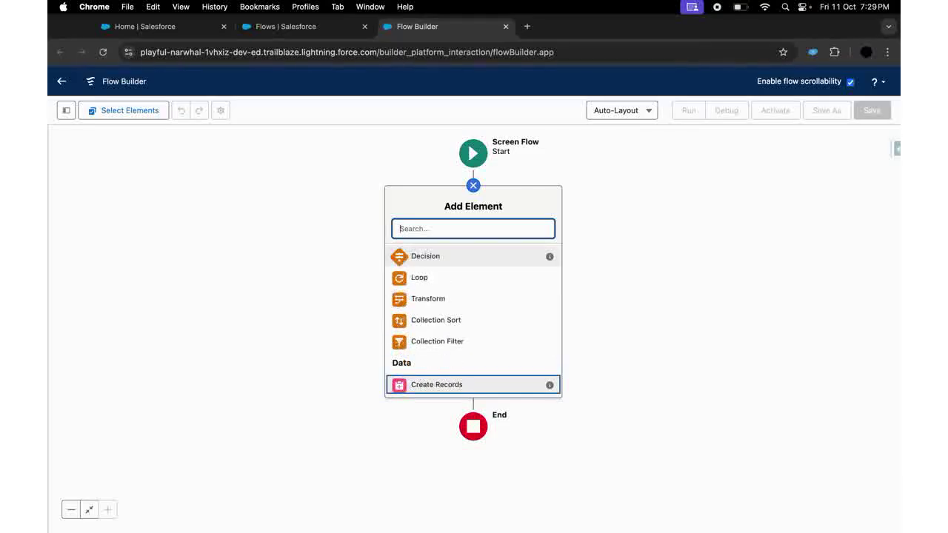
pyautogui.press('Down')
pyautogui.press('Down')
pyautogui.press('Down')
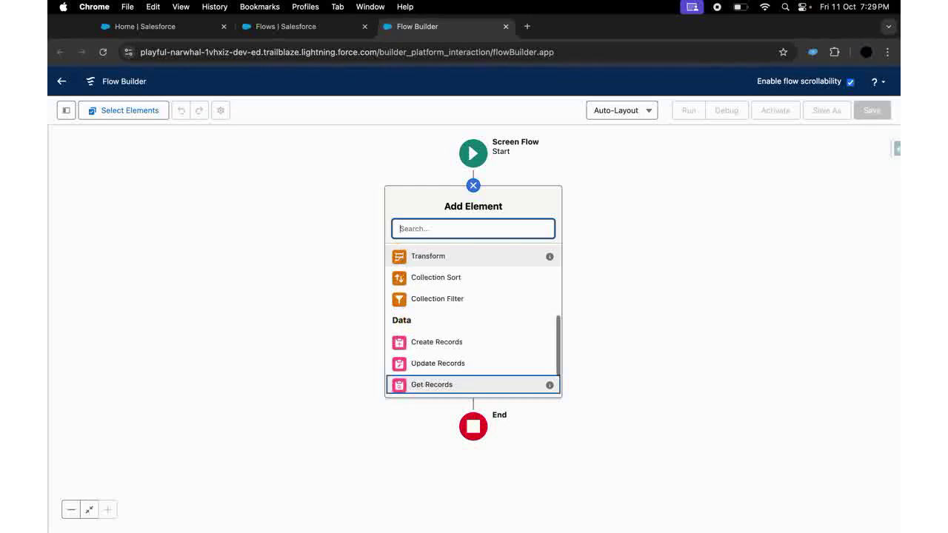
pyautogui.press('Down')
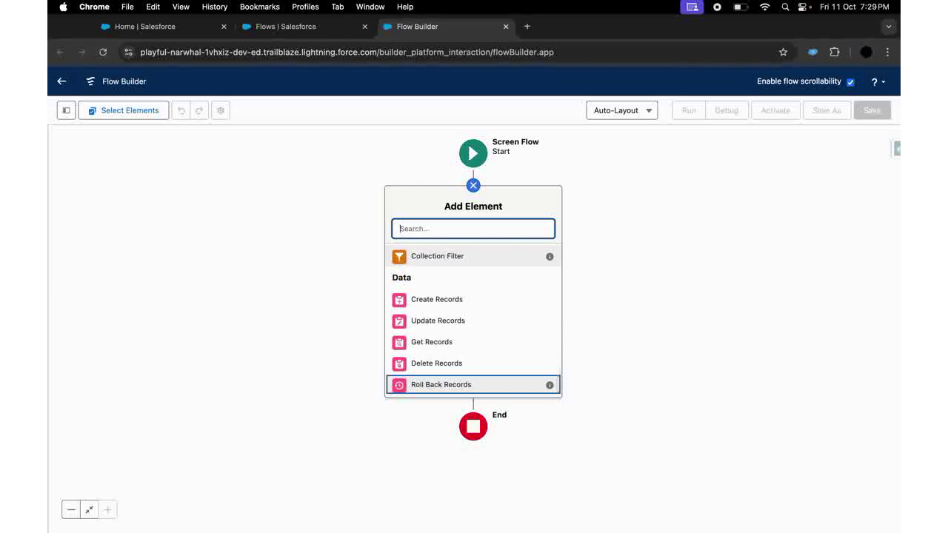
pyautogui.press('Down')
pyautogui.press('Up')
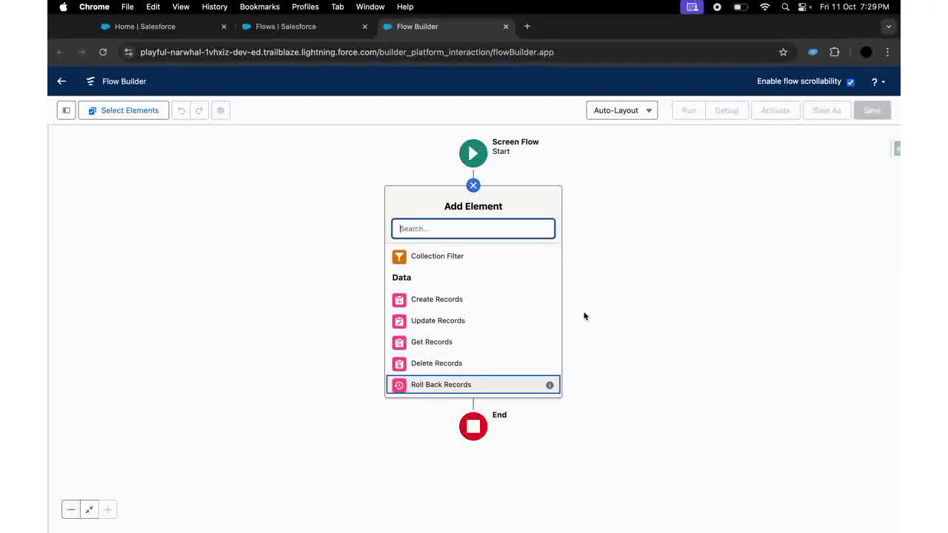
pyautogui.press('Up')
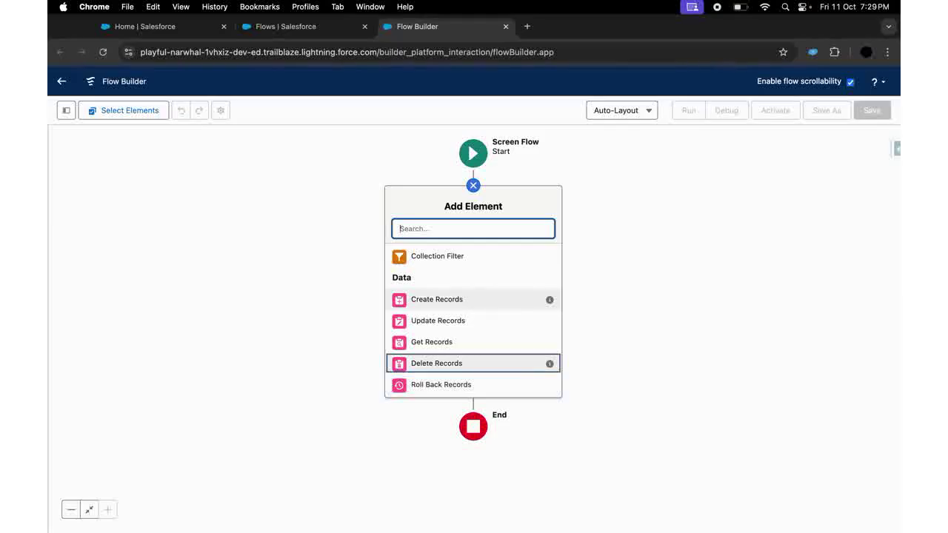
pyautogui.press('Up')
pyautogui.press('Up')
pyautogui.press('Up')
pyautogui.press('Up')
pyautogui.press('Up')
pyautogui.press('Up')
pyautogui.press('Up')
pyautogui.press('Up')
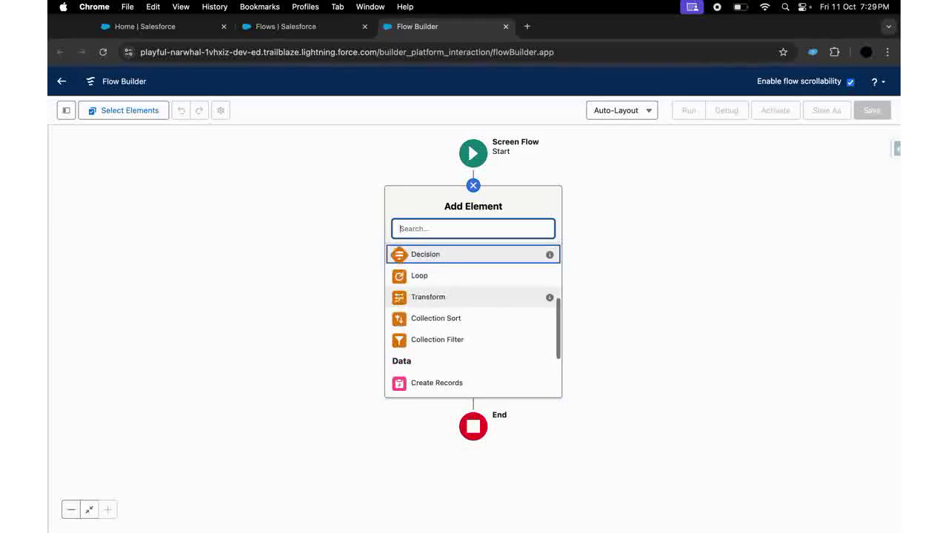
pyautogui.press('Up')
pyautogui.press('Up')
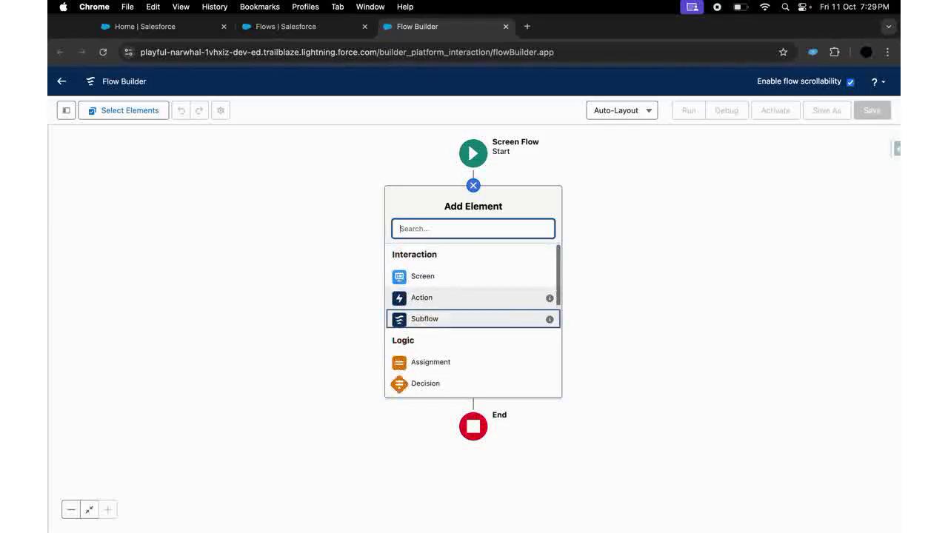
# - Add a Screen element between Start and End and place a Text input component on it
pyautogui.click(423, 278)
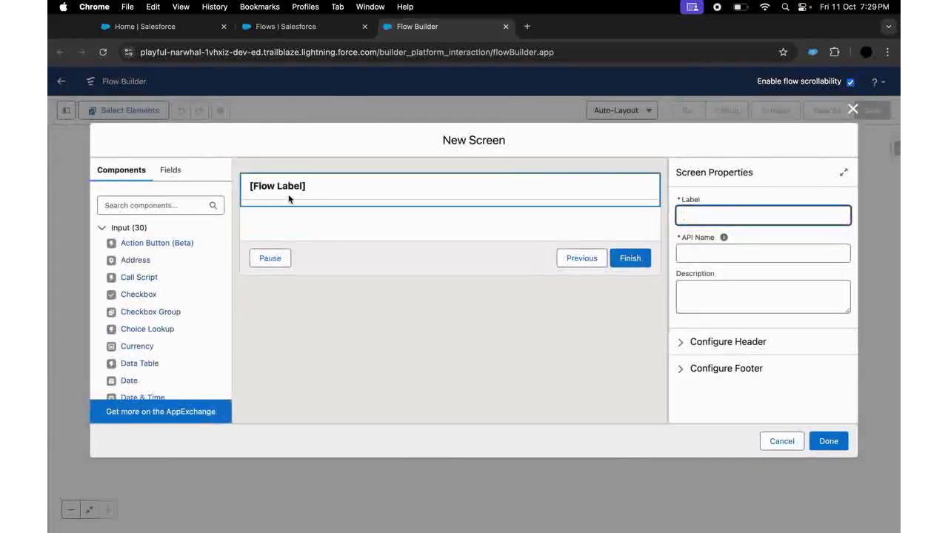
pyautogui.click(142, 208)
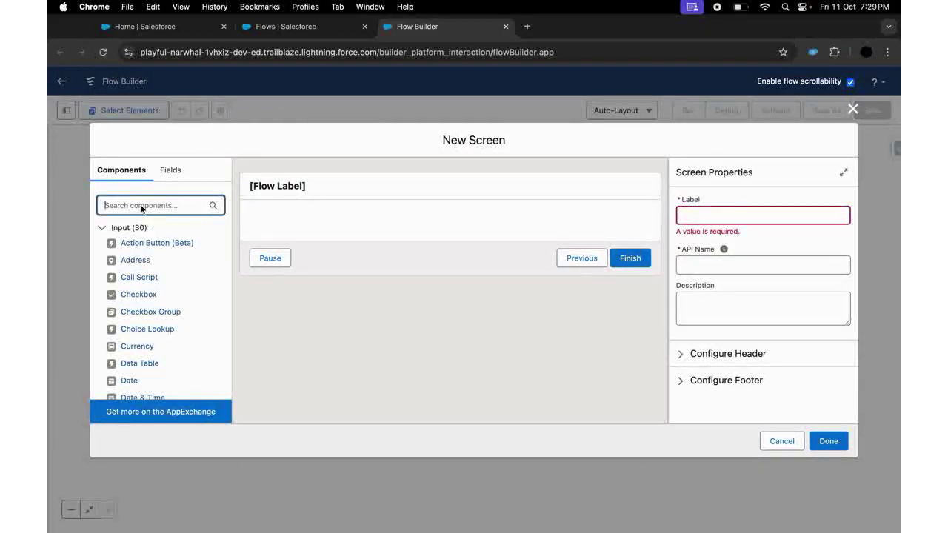
pyautogui.write('text')
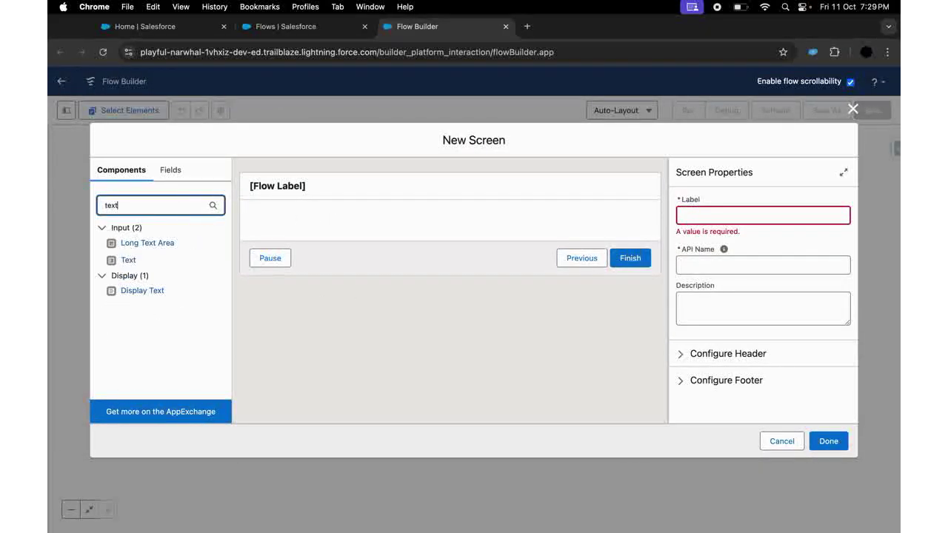
pyautogui.click(127, 261)
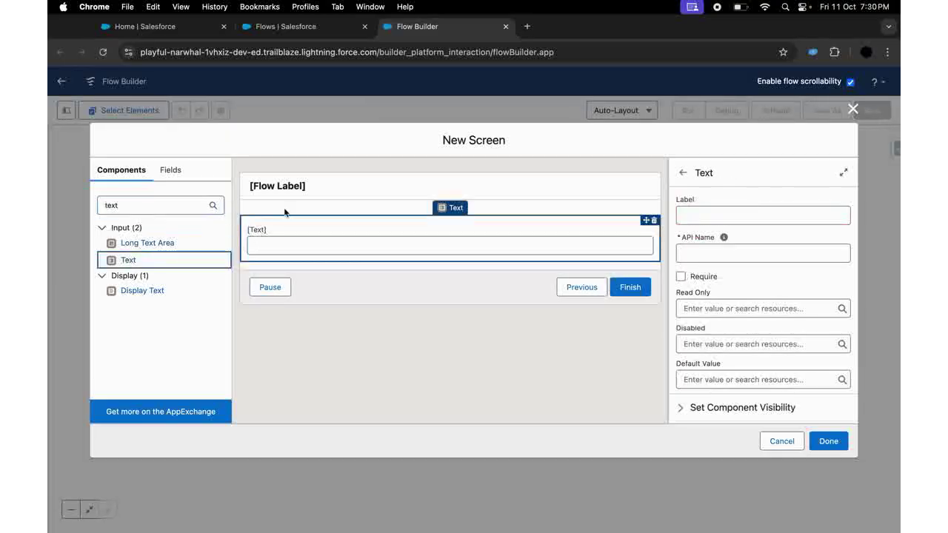
# - Label the text component "Name" with the API name "Name" and make it required
pyautogui.click(726, 216)
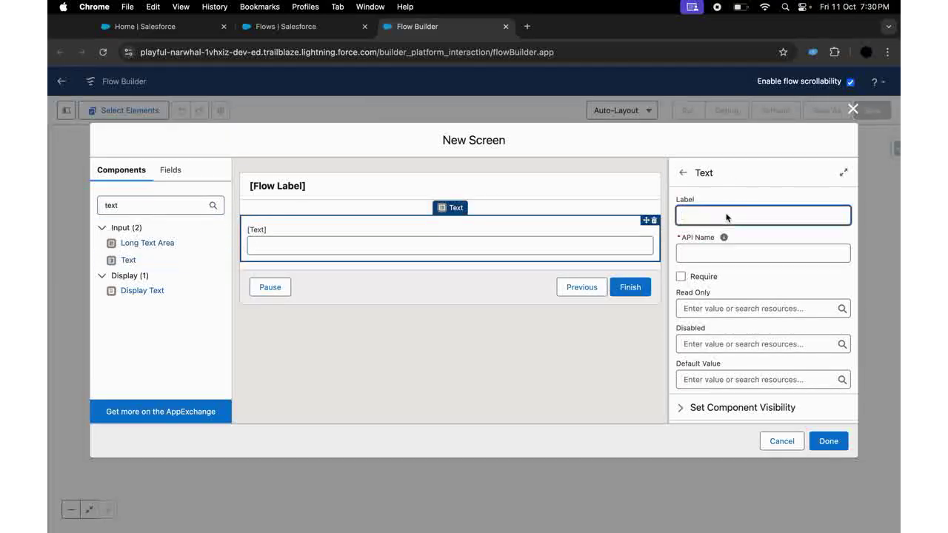
pyautogui.write('Name')
pyautogui.click(714, 256)
pyautogui.click(681, 277)
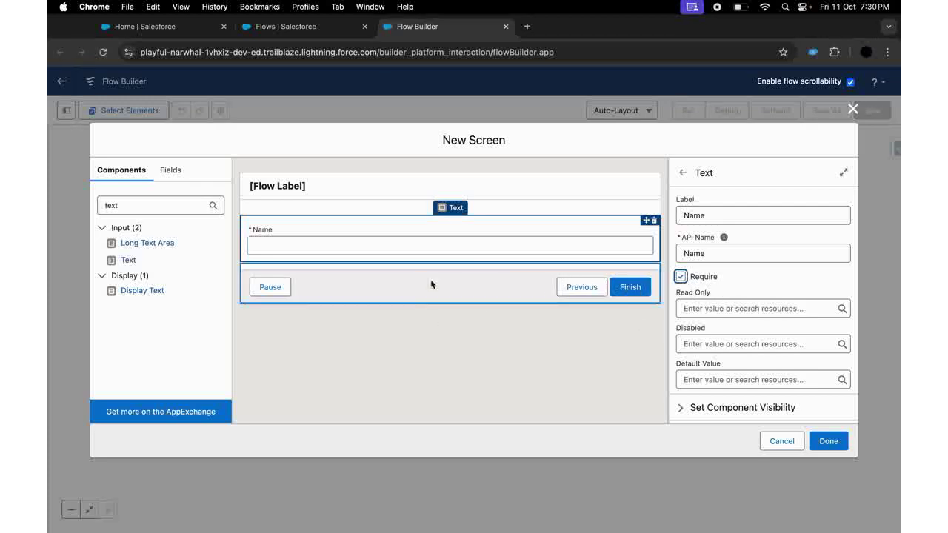
# - Set the screen's label to "User Details" and its API name to "UserDetails"
pyautogui.click(448, 287)
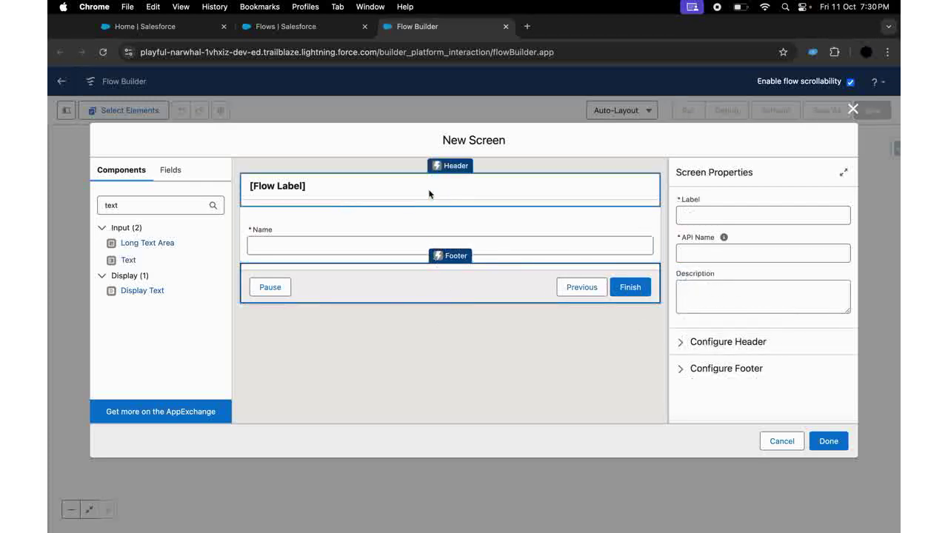
pyautogui.click(689, 216)
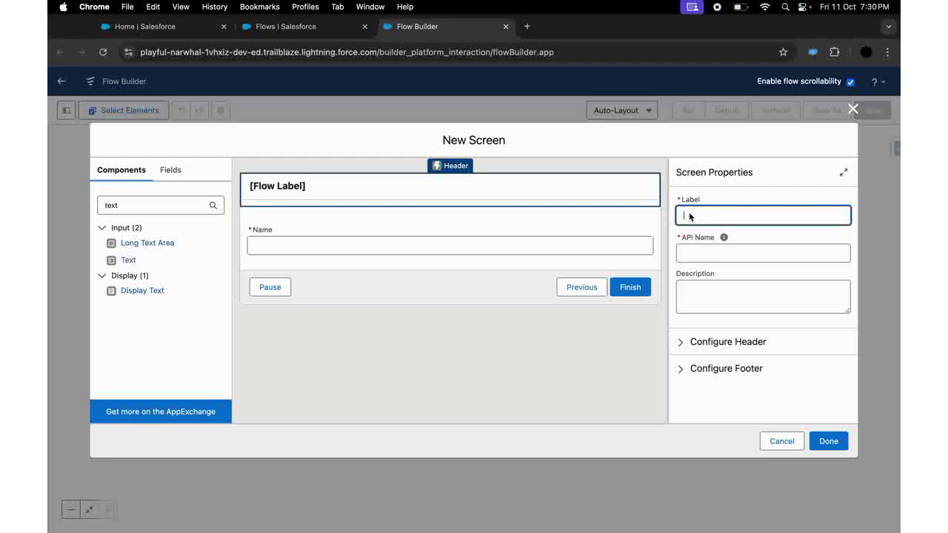
pyautogui.write('User Details')
pyautogui.click(739, 252)
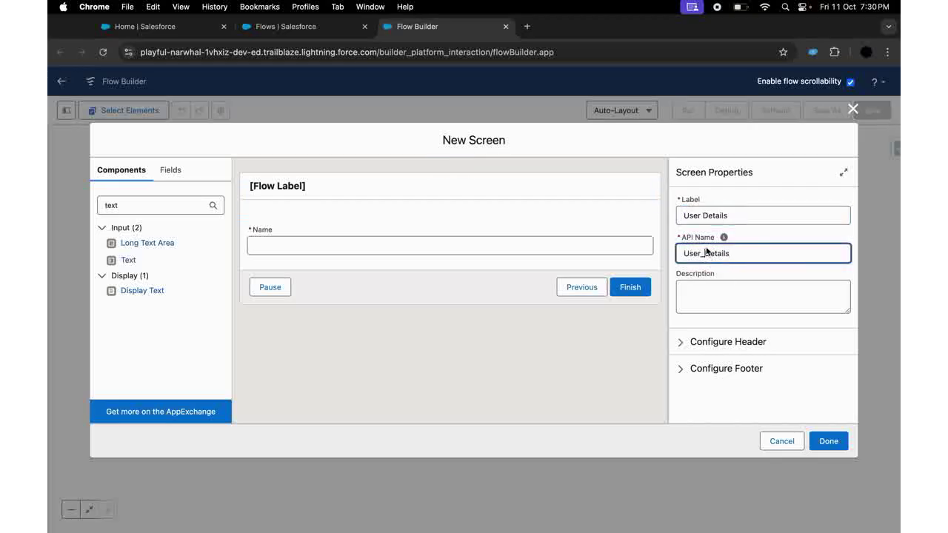
pyautogui.press('BackSpace')
pyautogui.click(754, 239)
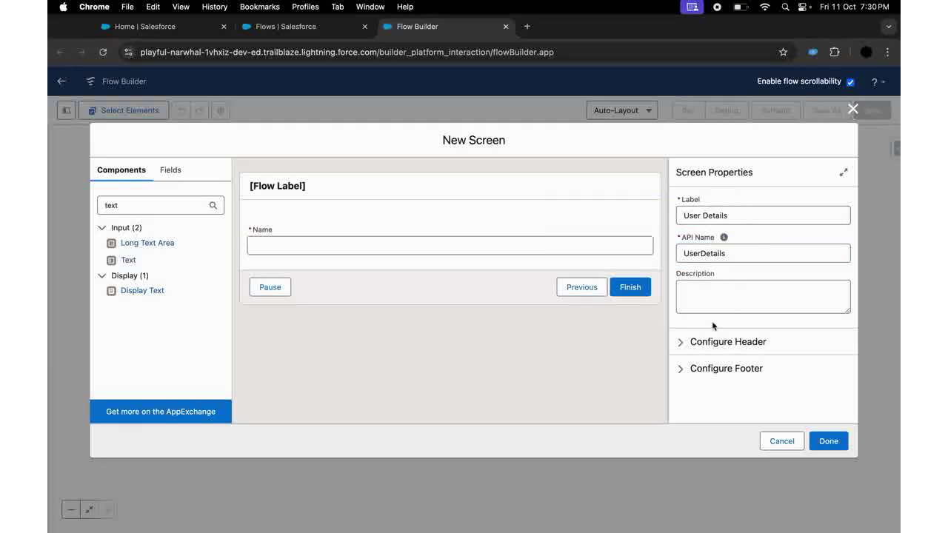
# - Review the screen's header settings and set its footer to hide the Next or Finish button
pyautogui.click(684, 343)
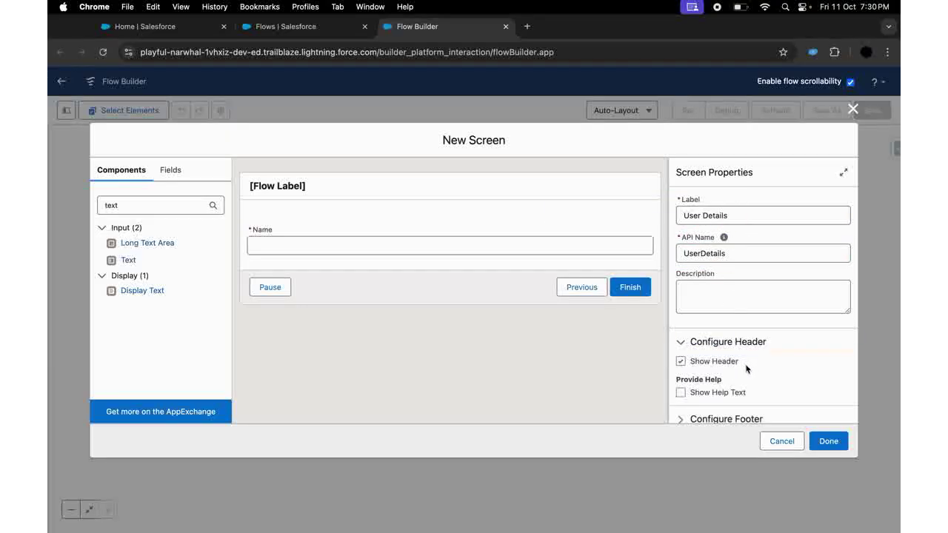
pyautogui.click(746, 369)
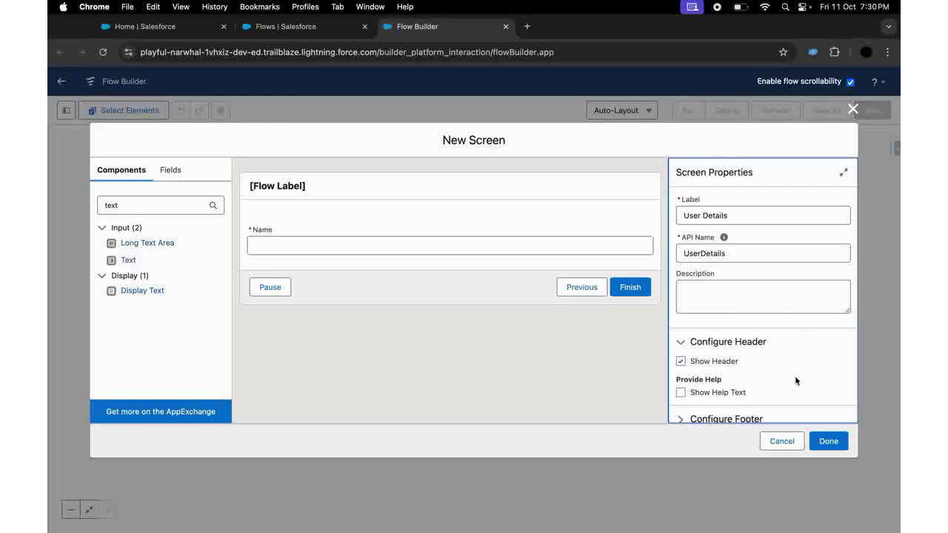
pyautogui.click(682, 343)
pyautogui.click(678, 371)
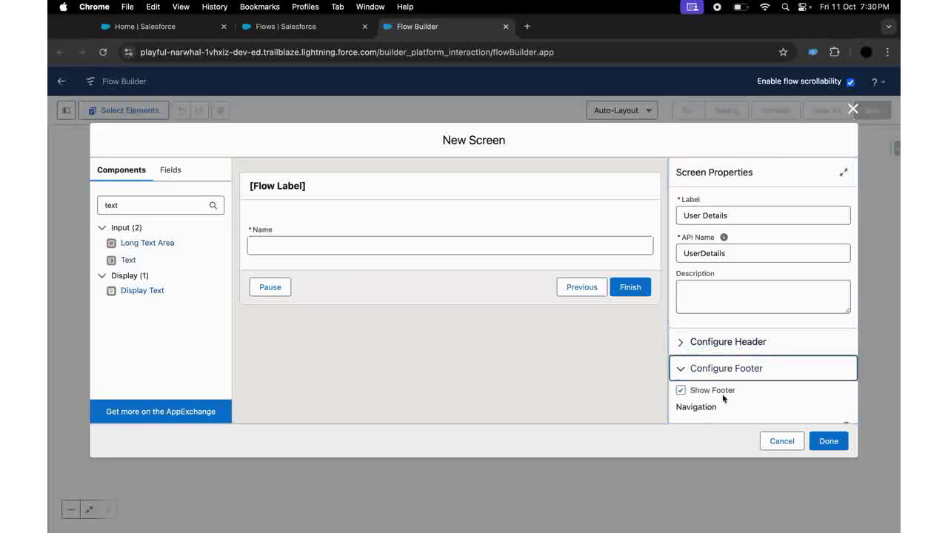
pyautogui.click(747, 392)
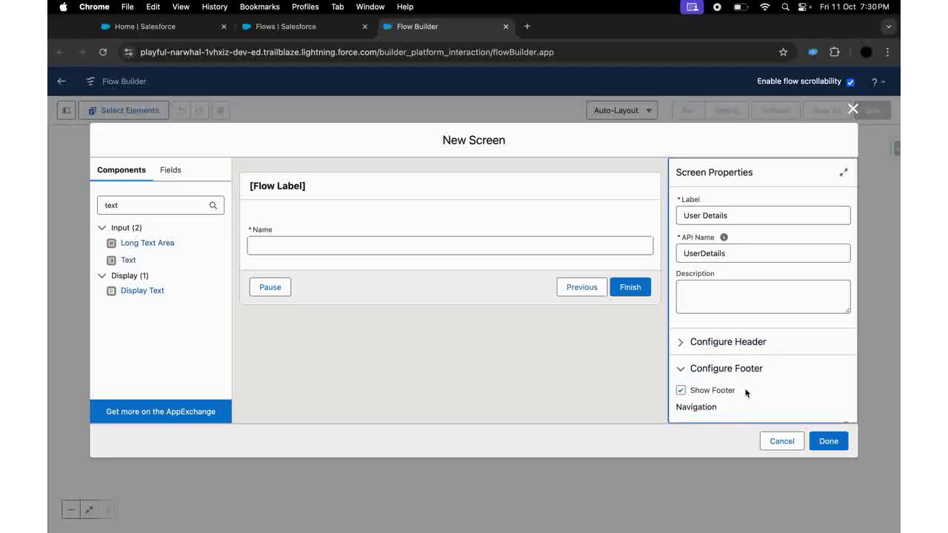
pyautogui.press('super+minus')
pyautogui.press('super+minus')
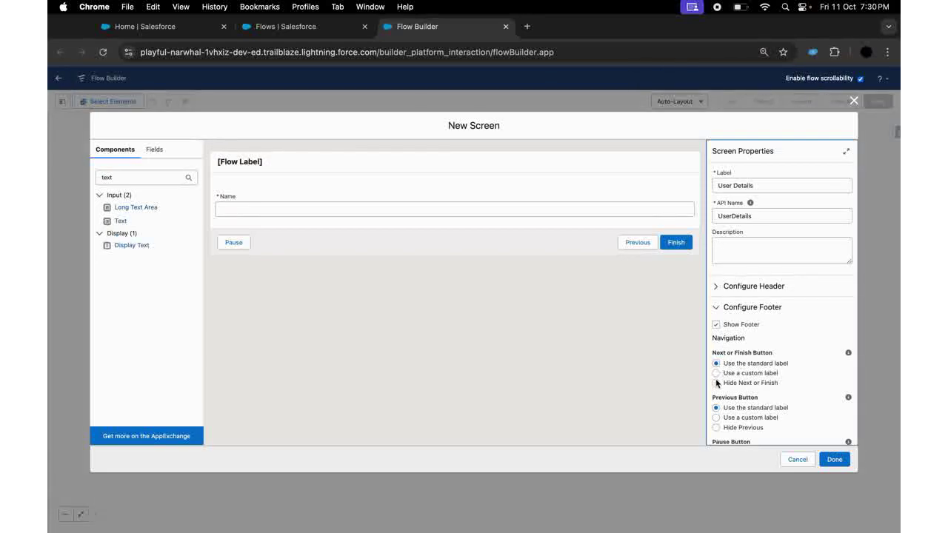
pyautogui.click(716, 384)
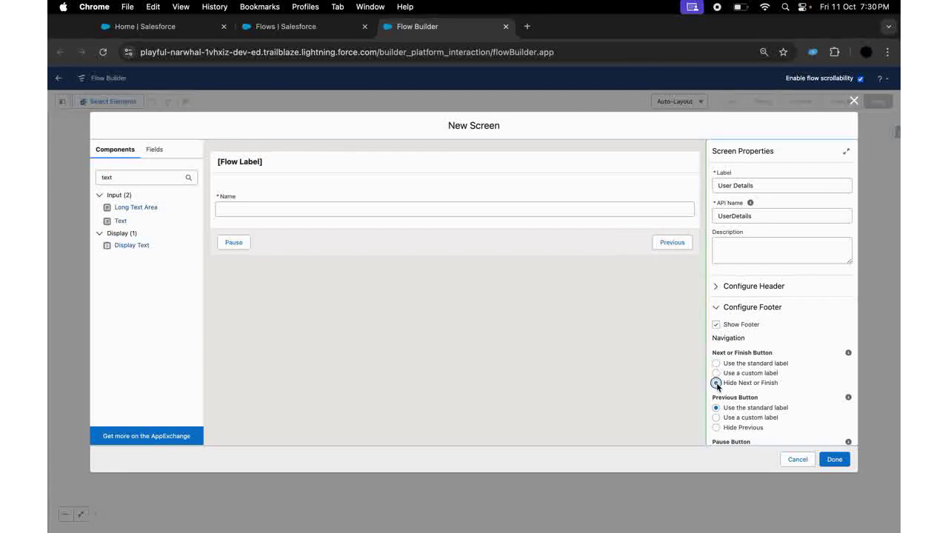
# - Set the screen footer to use the standard Next or Finish label and to hide the Previous and Pause buttons
pyautogui.click(716, 363)
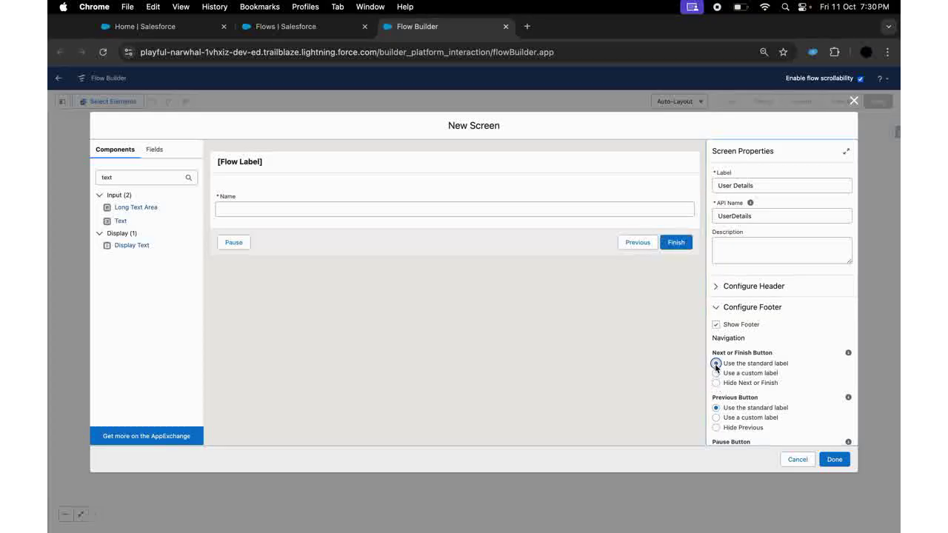
pyautogui.click(716, 427)
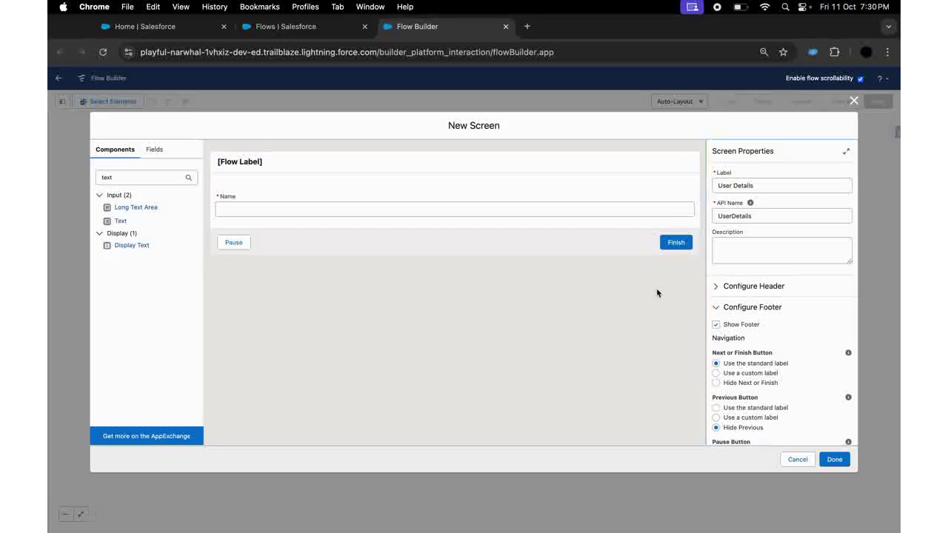
pyautogui.press('super+minus')
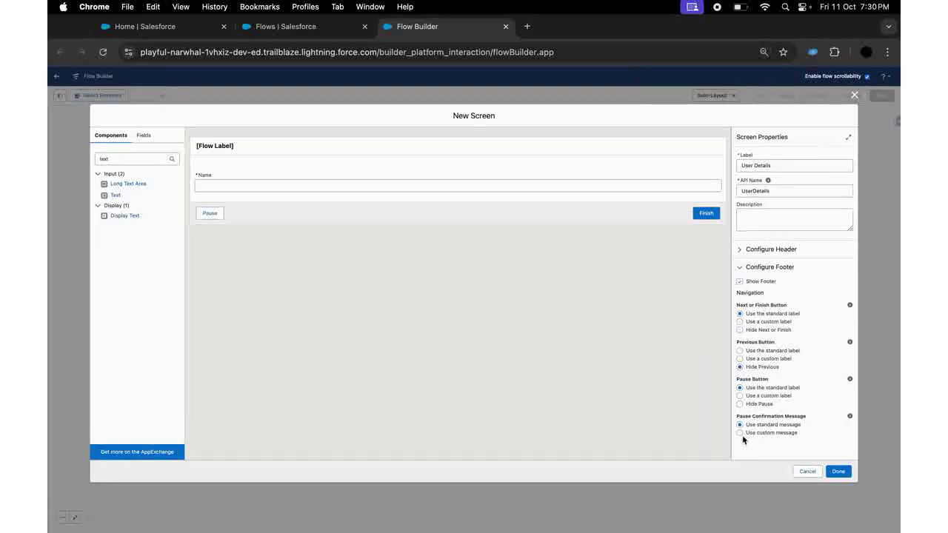
pyautogui.click(740, 404)
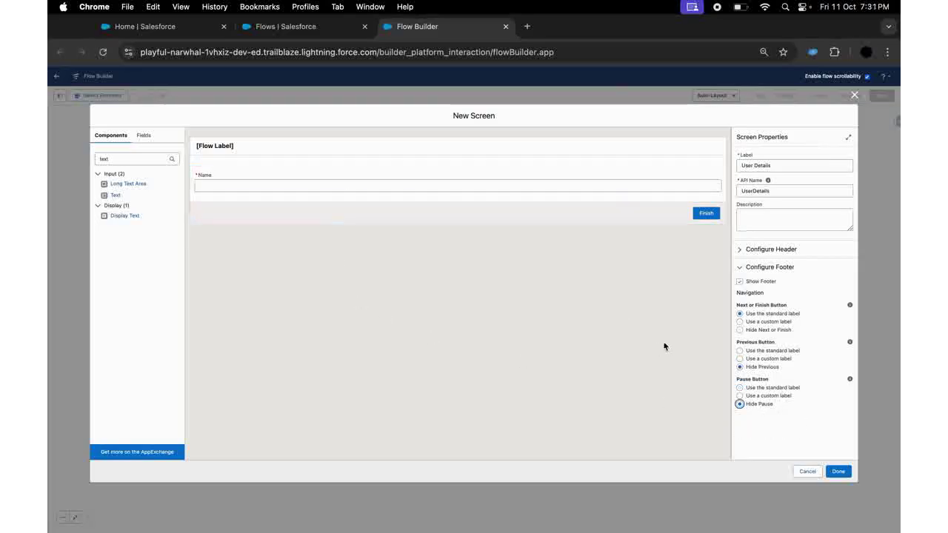
# - Give the Previous button the custom label "back" and set the Pause button to its standard label
pyautogui.click(740, 359)
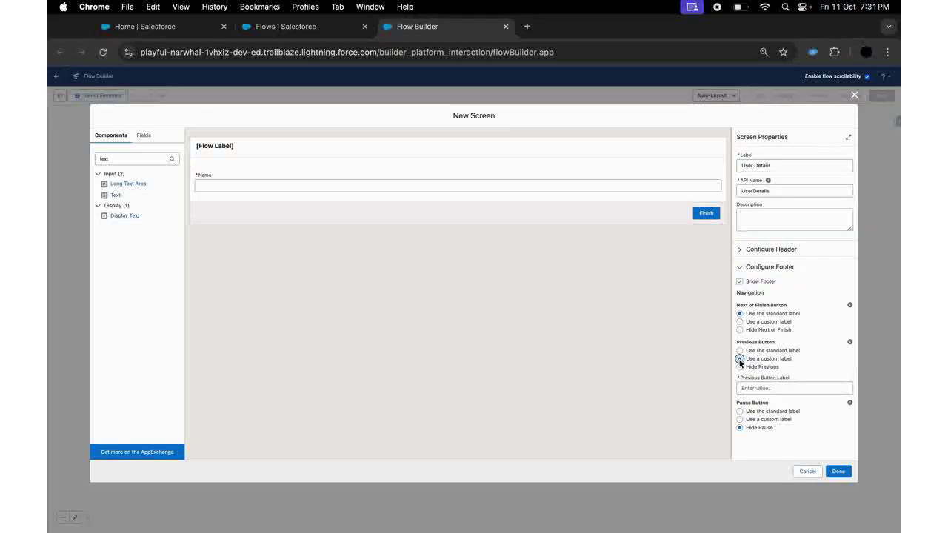
pyautogui.click(775, 389)
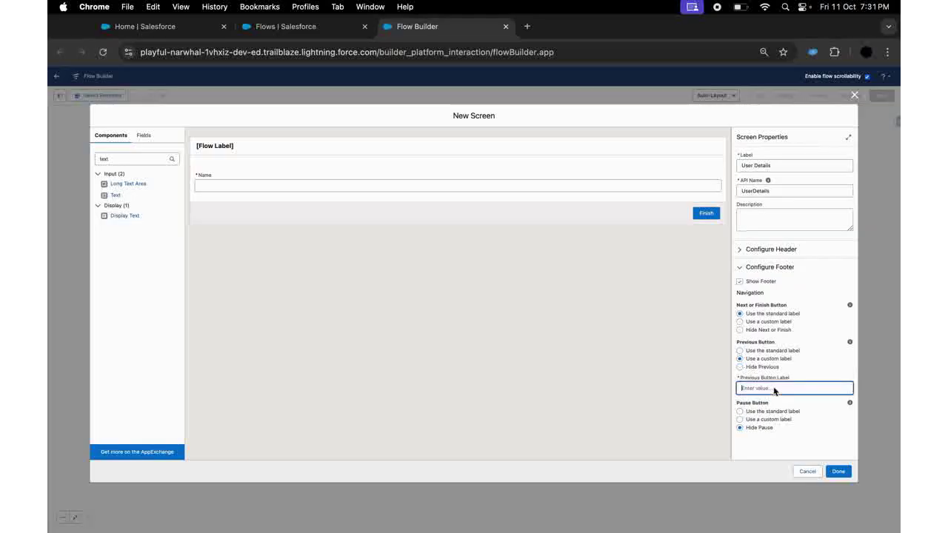
pyautogui.write('b')
pyautogui.press('BackSpace')
pyautogui.write('back')
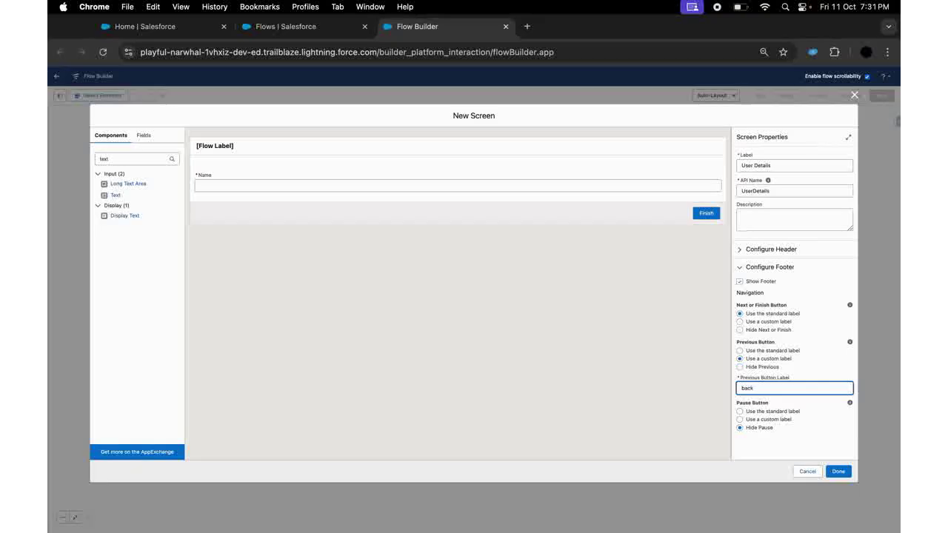
pyautogui.click(771, 411)
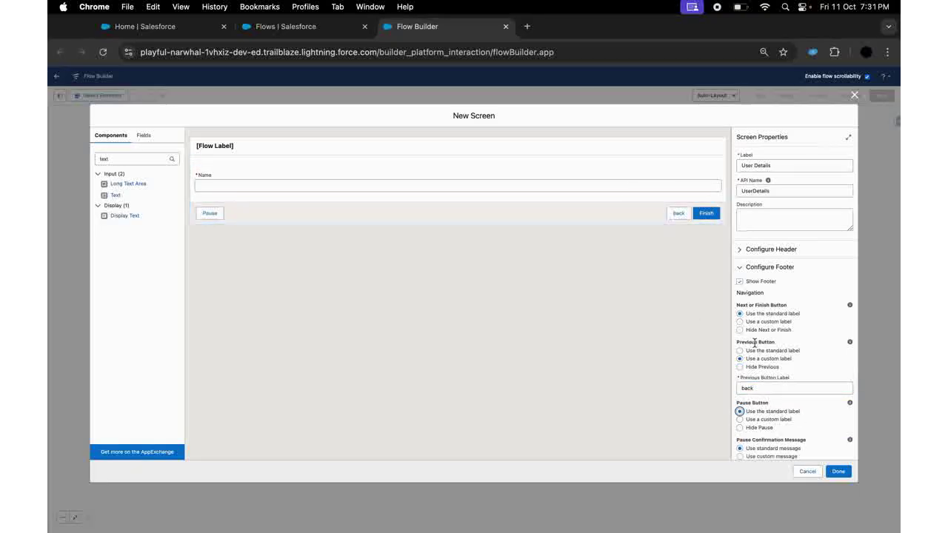
# - Give the Next or Finish button the custom label "Save"
pyautogui.click(742, 322)
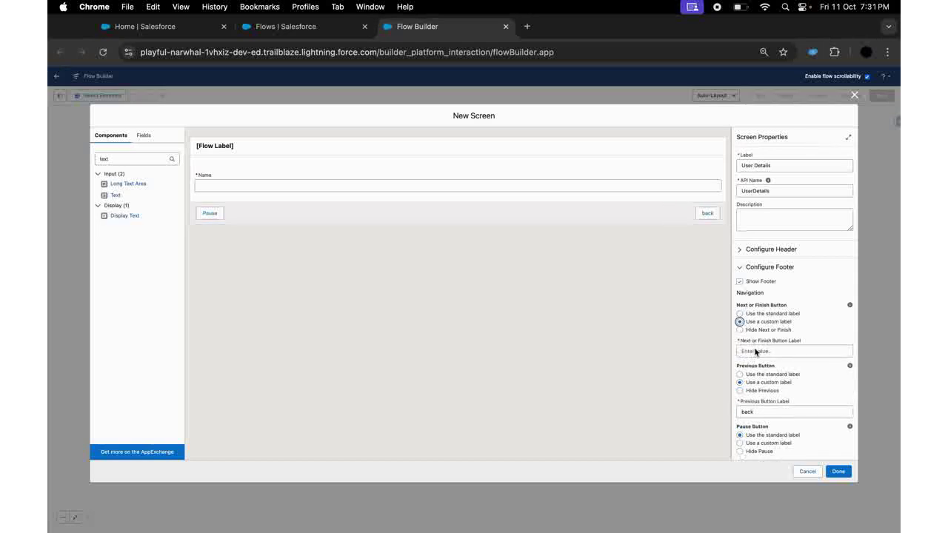
pyautogui.click(756, 354)
pyautogui.write('Sa')
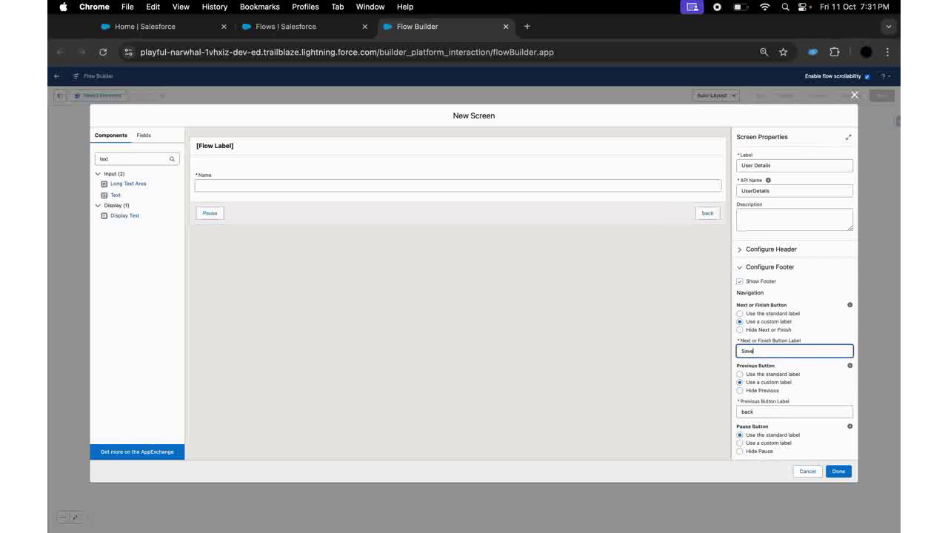
pyautogui.write('ve')
pyautogui.click(683, 309)
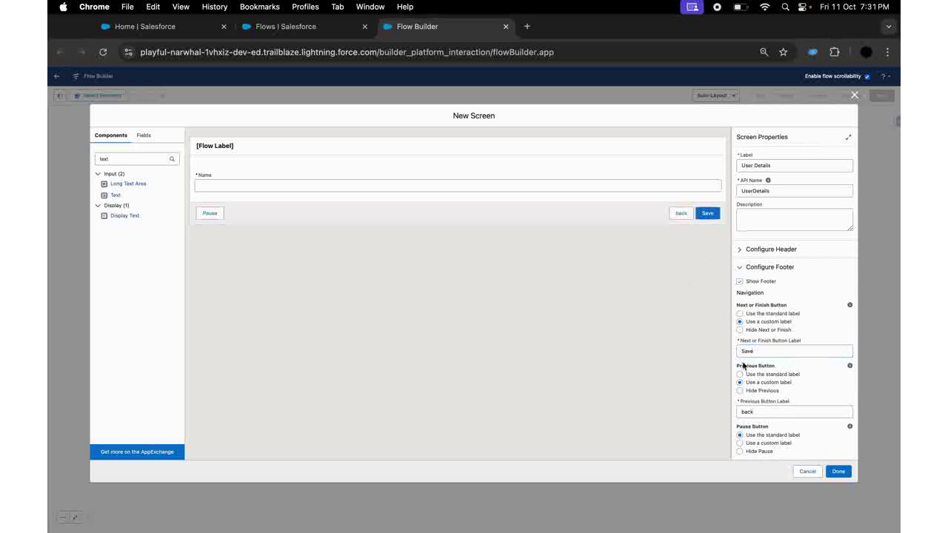
# - Capitalize the Previous button's custom label as "Back", hide the Pause button and finish the screen element
pyautogui.click(746, 417)
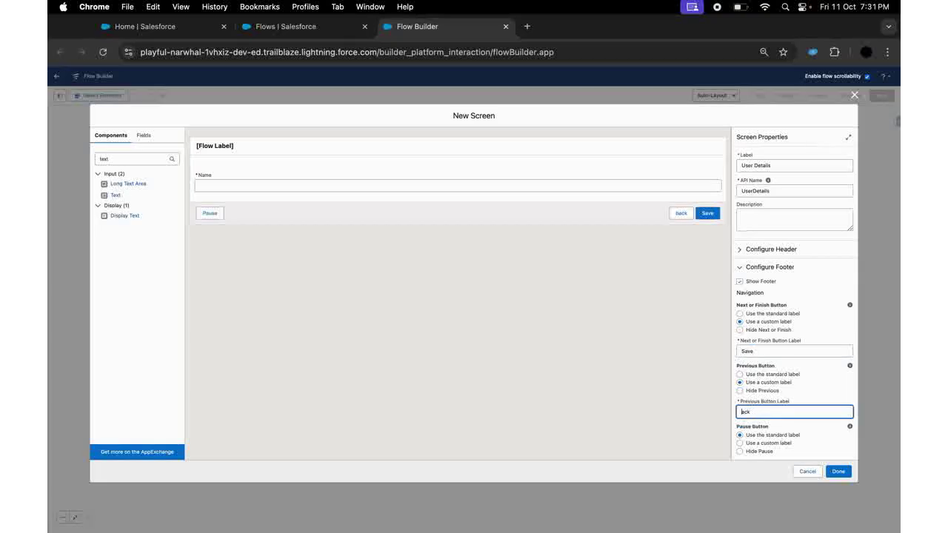
pyautogui.click(743, 454)
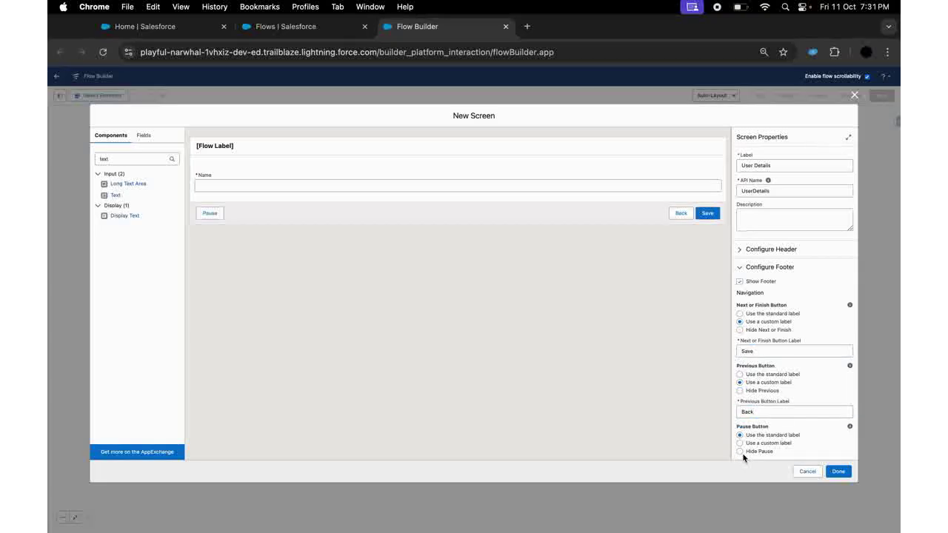
pyautogui.click(739, 452)
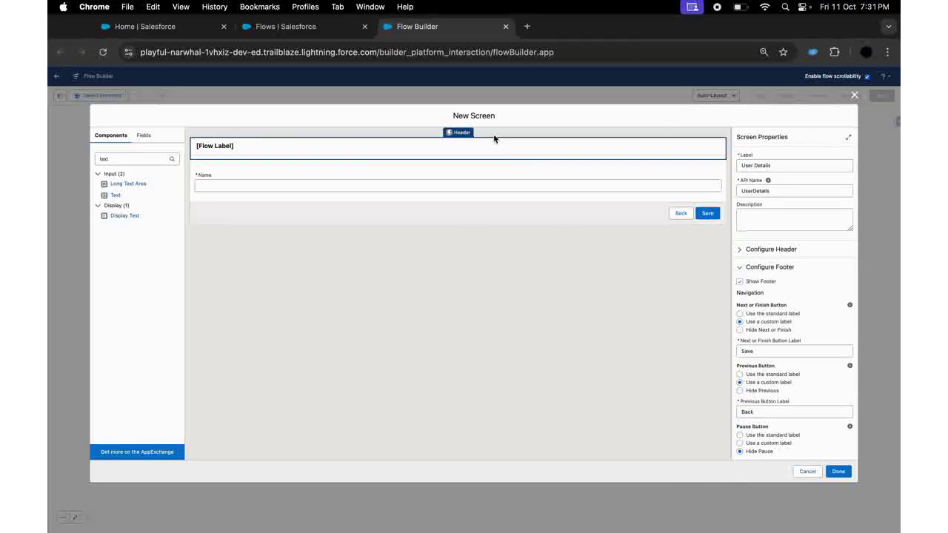
pyautogui.click(838, 471)
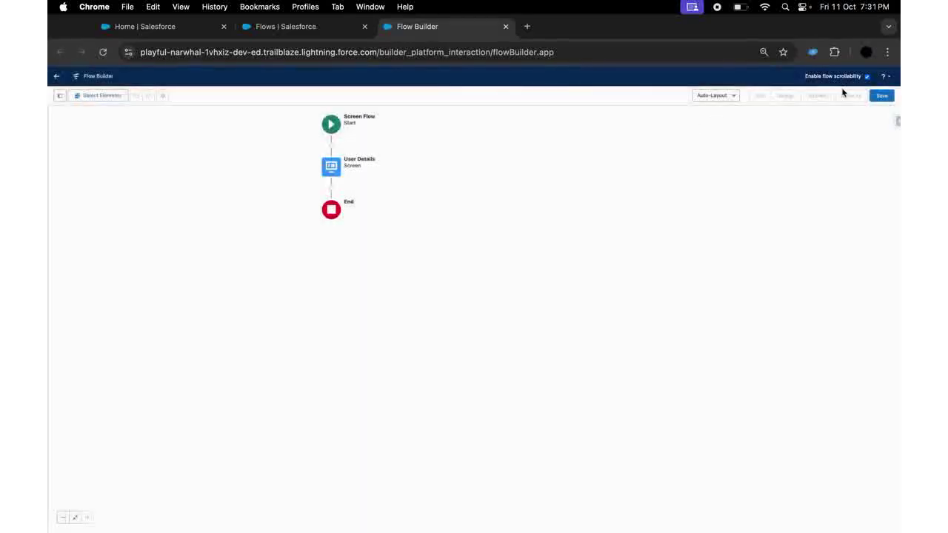
# - Start saving the flow with the label "Screen Flow" and the API name "ScreenFlow"
pyautogui.click(881, 97)
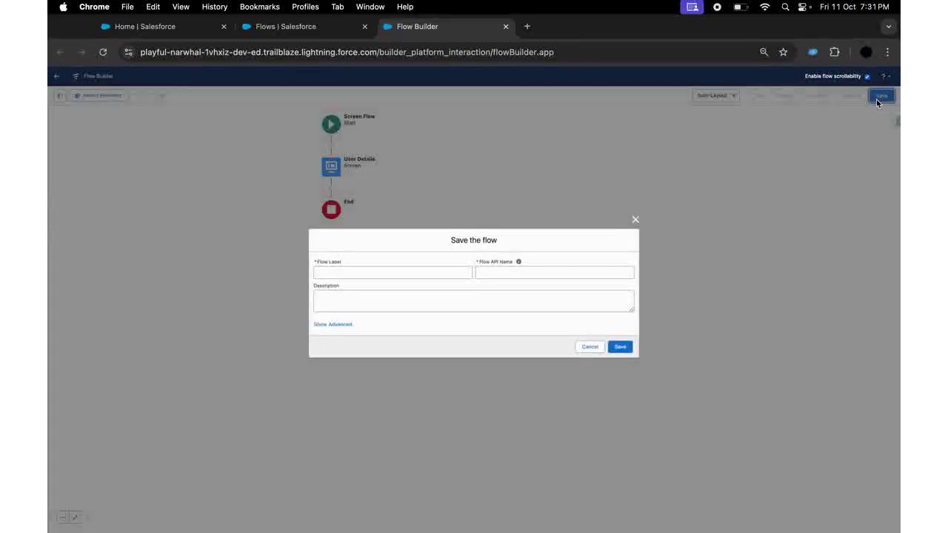
pyautogui.click(415, 276)
pyautogui.write('Screen Flow')
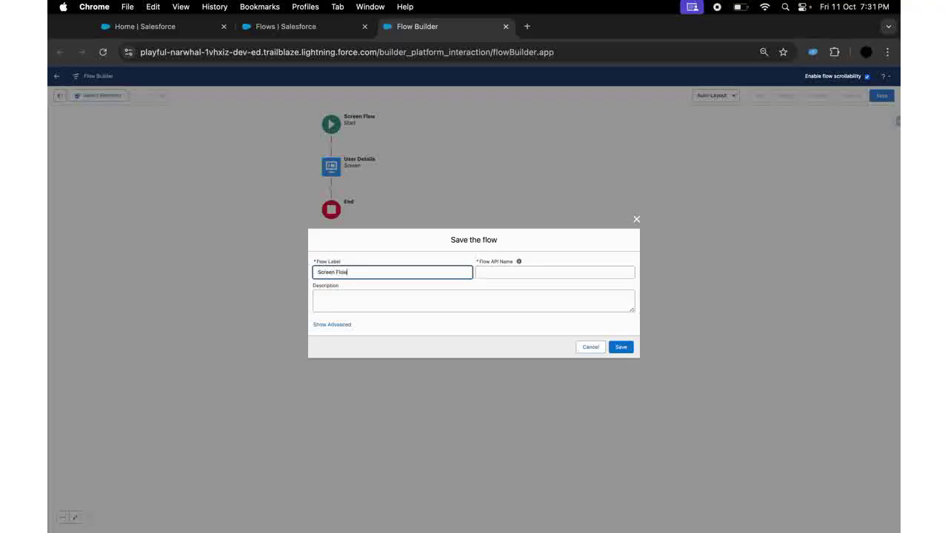
pyautogui.click(508, 273)
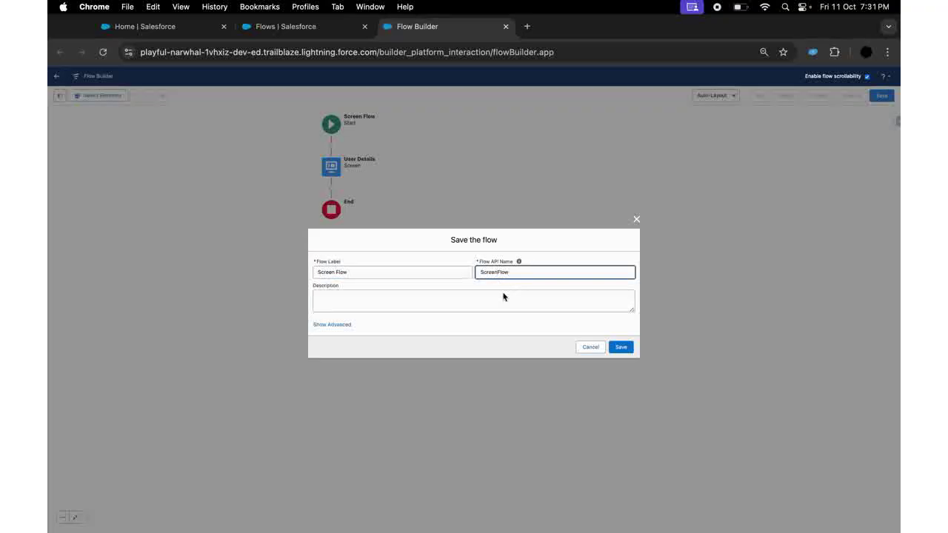
# - Set the flow to run in System Context Without Sharing—Access All Data, save it and dismiss the issues notice
pyautogui.click(330, 325)
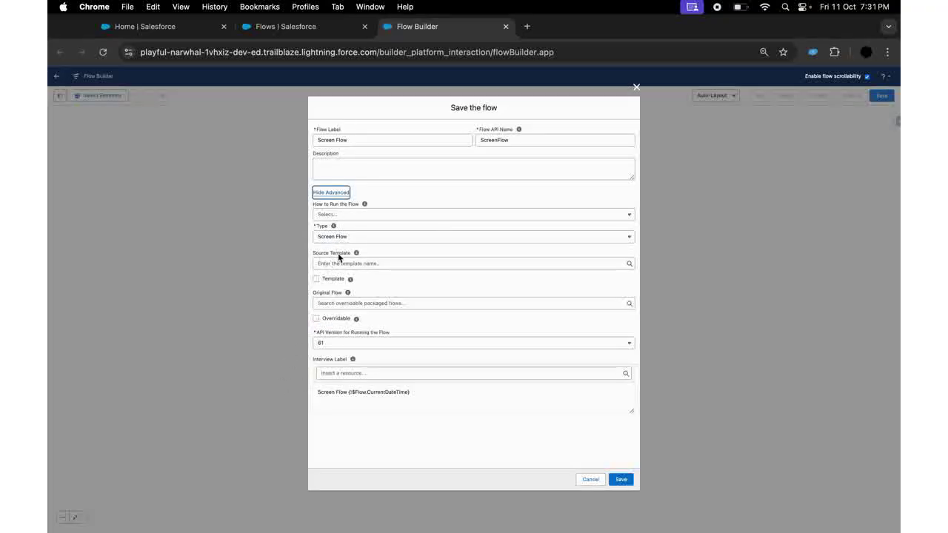
pyautogui.moveTo(352, 282)
pyautogui.click(350, 215)
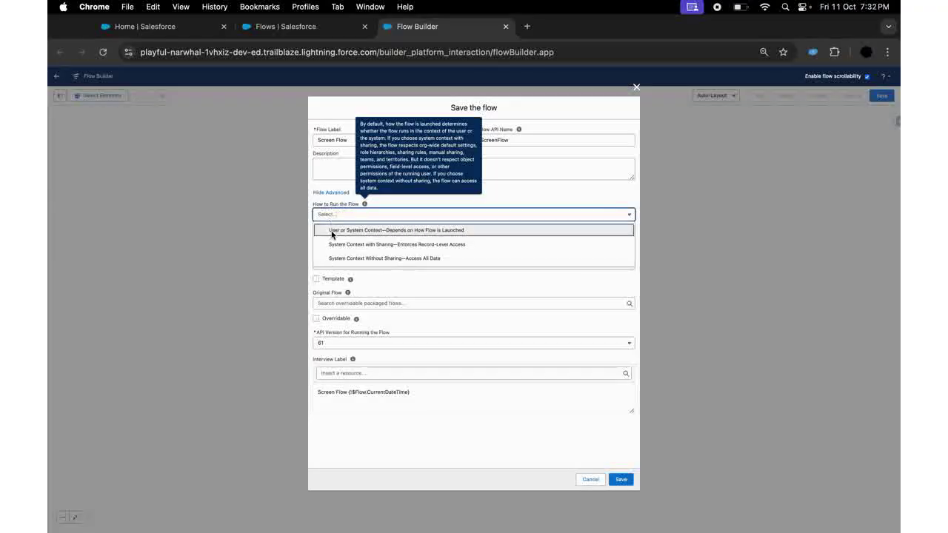
pyautogui.click(429, 205)
pyautogui.click(406, 218)
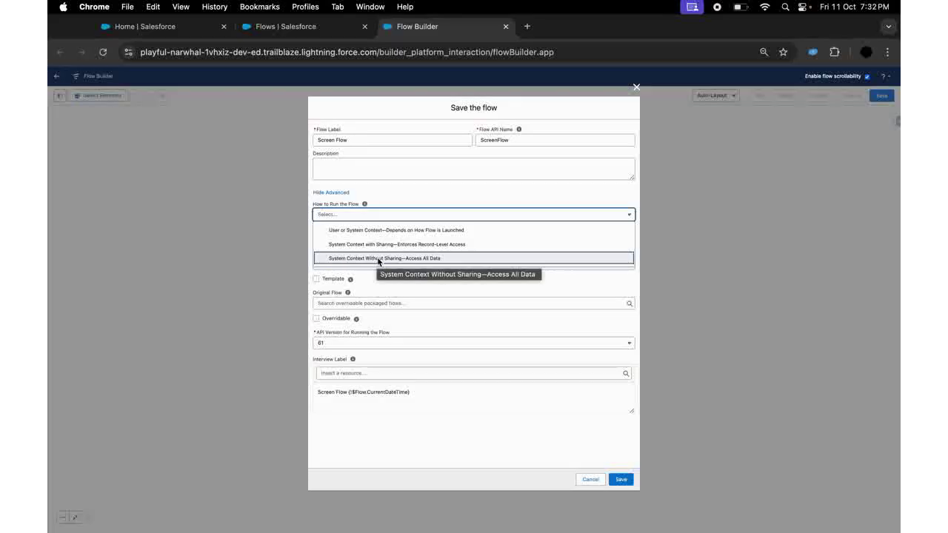
pyautogui.click(400, 187)
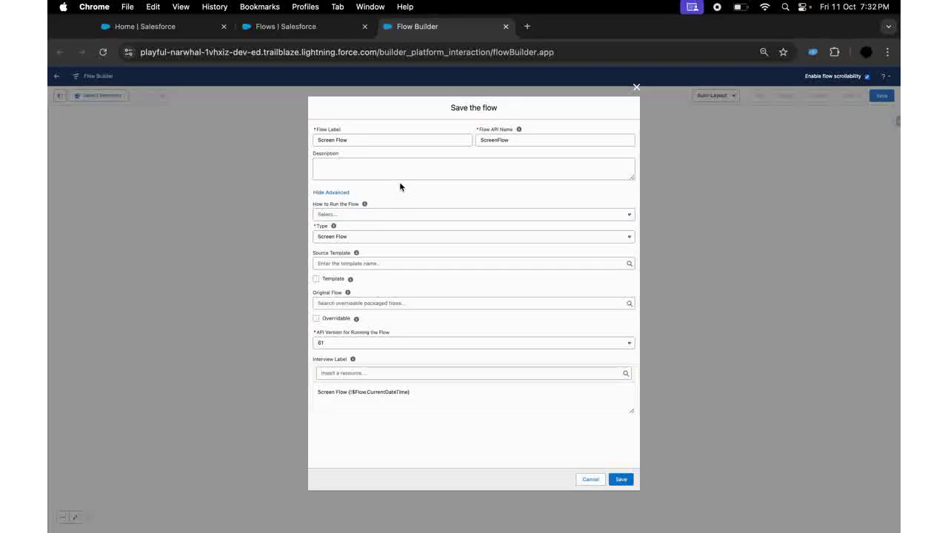
pyautogui.click(366, 215)
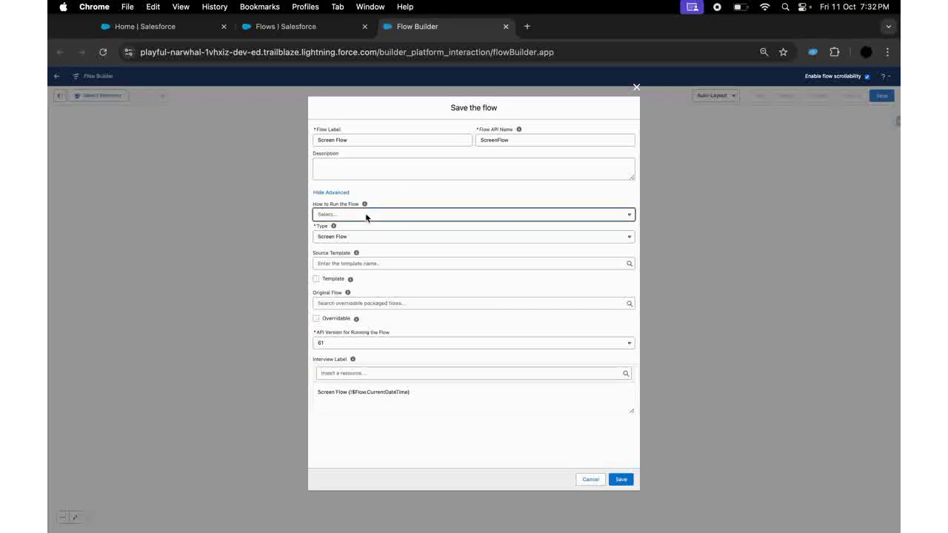
pyautogui.click(353, 259)
pyautogui.moveTo(366, 206)
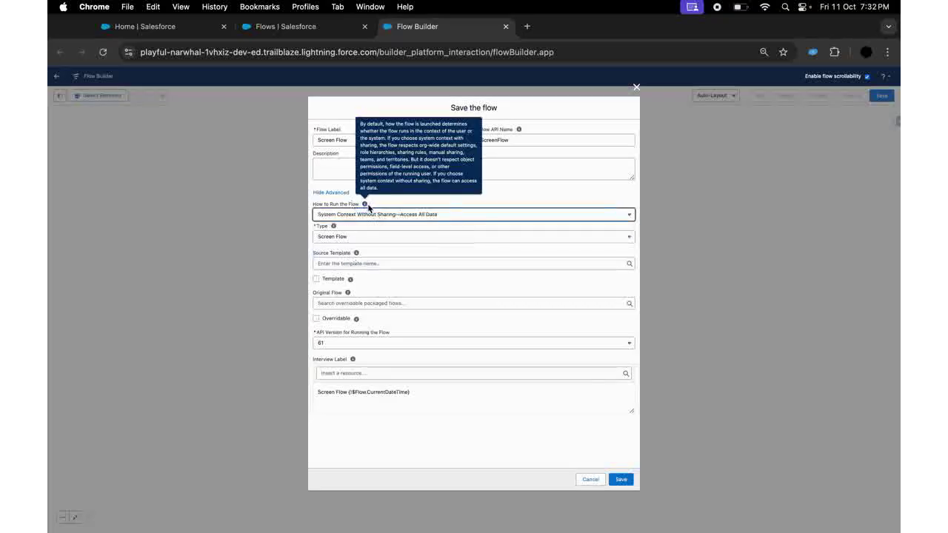
pyautogui.click(626, 480)
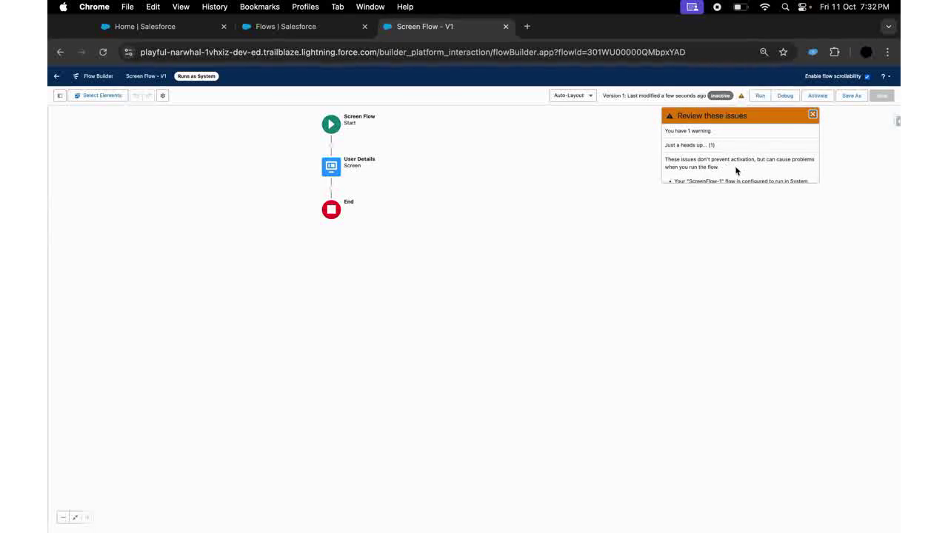
pyautogui.click(812, 115)
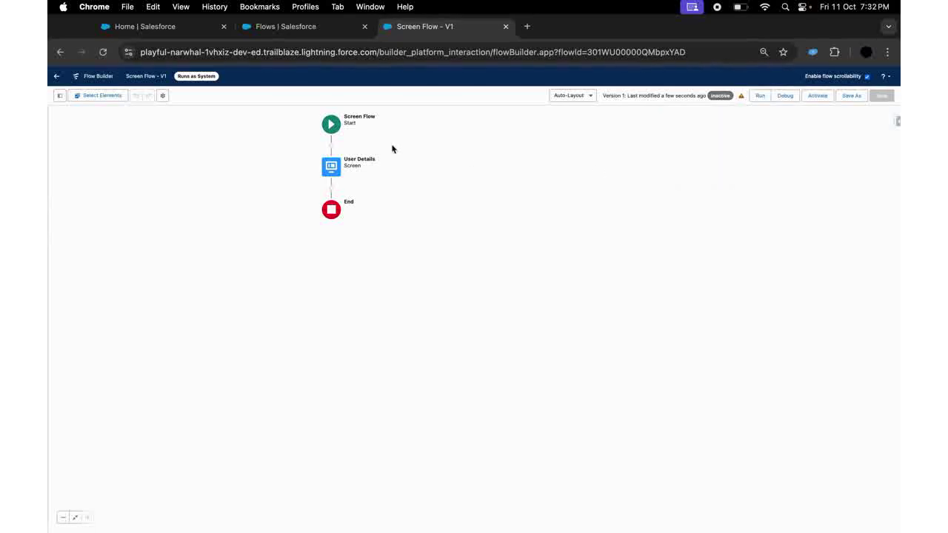
# - Debug the flow with the default debug options, entering "test" as the Name and submitting the screen
pyautogui.click(785, 96)
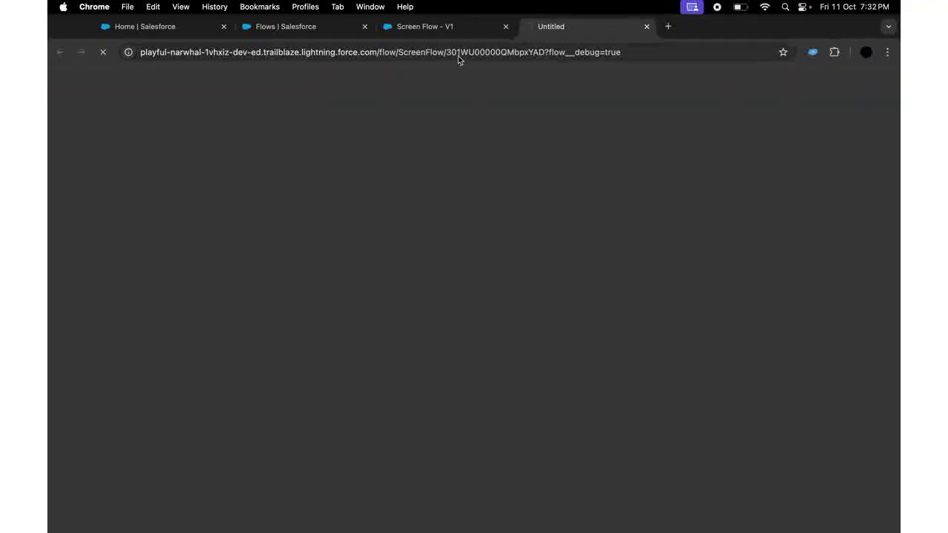
pyautogui.click(450, 26)
pyautogui.click(551, 27)
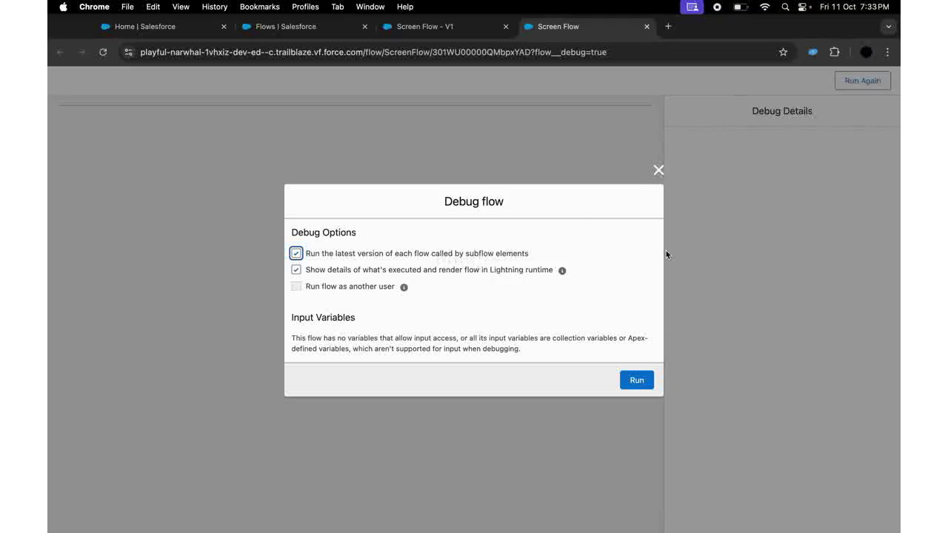
pyautogui.click(635, 382)
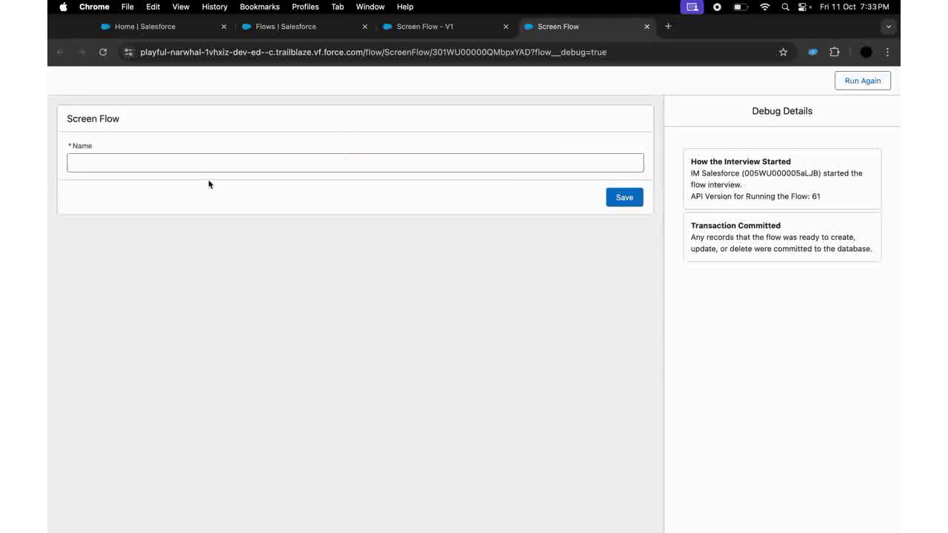
pyautogui.click(198, 169)
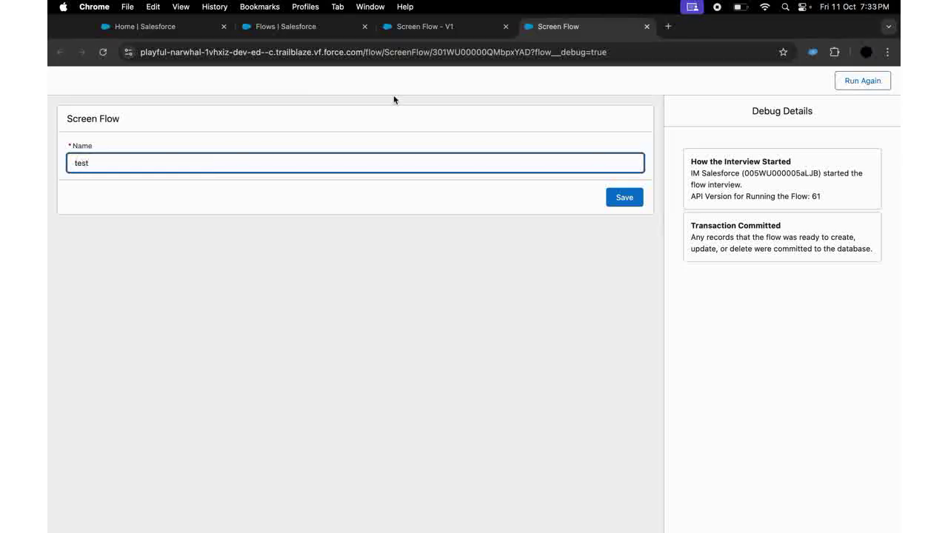
pyautogui.click(624, 199)
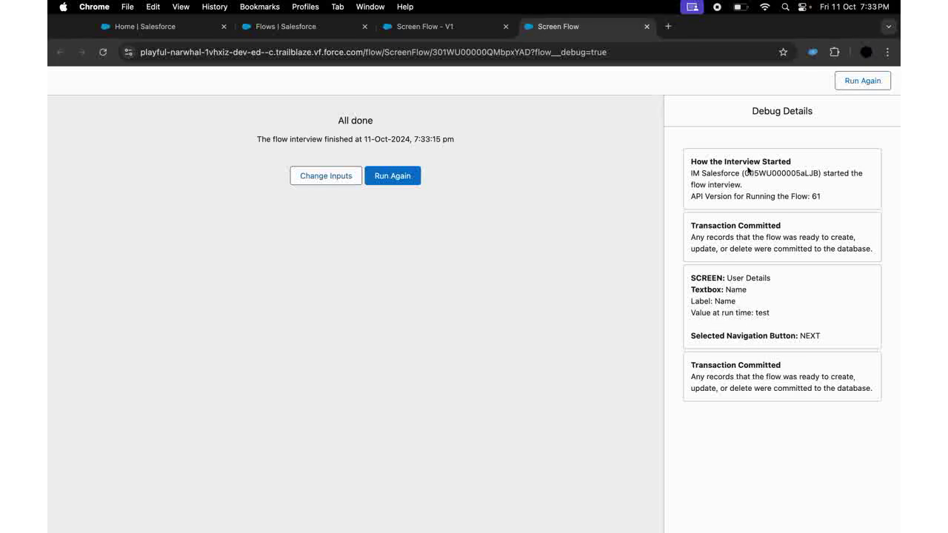
# - Return to the flow canvas, open the User Details screen for editing and examine the available input and display components
pyautogui.click(427, 29)
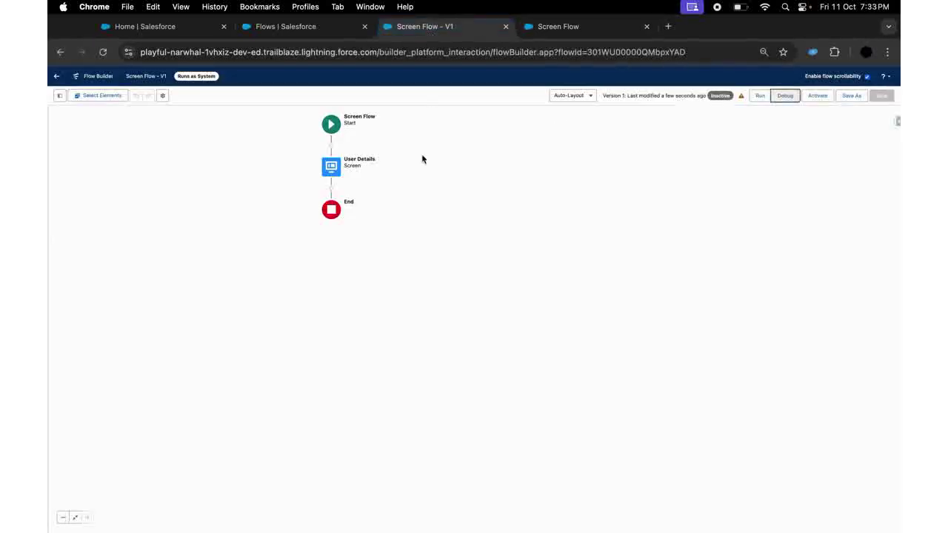
pyautogui.doubleClick(331, 167)
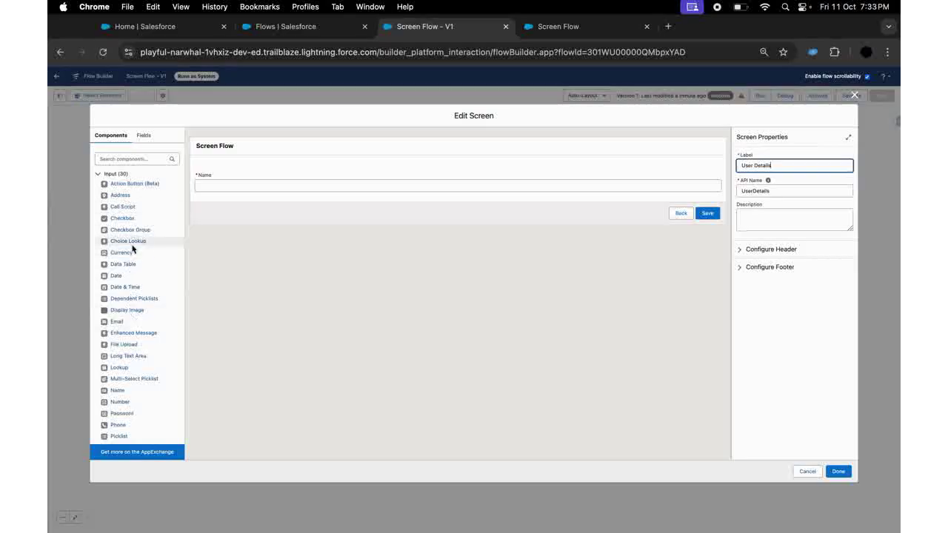
pyautogui.click(101, 174)
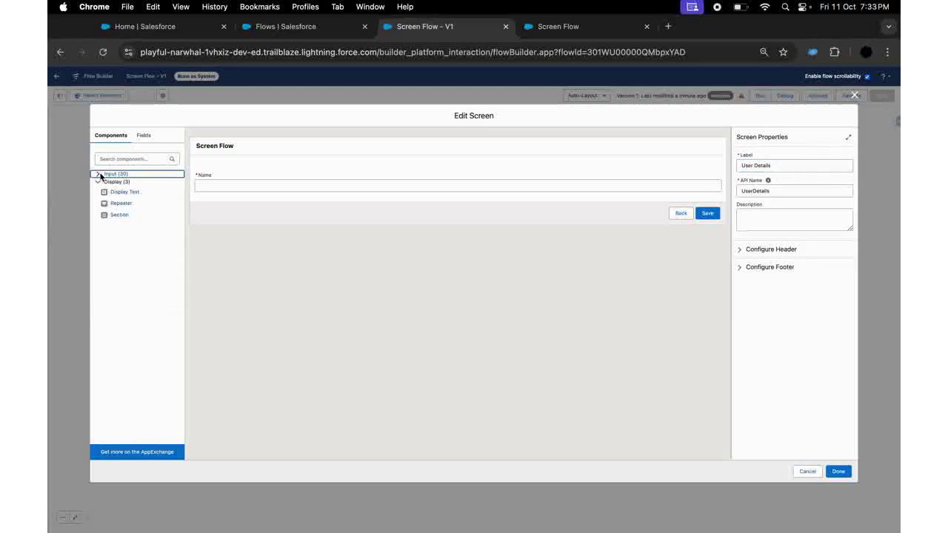
pyautogui.click(101, 174)
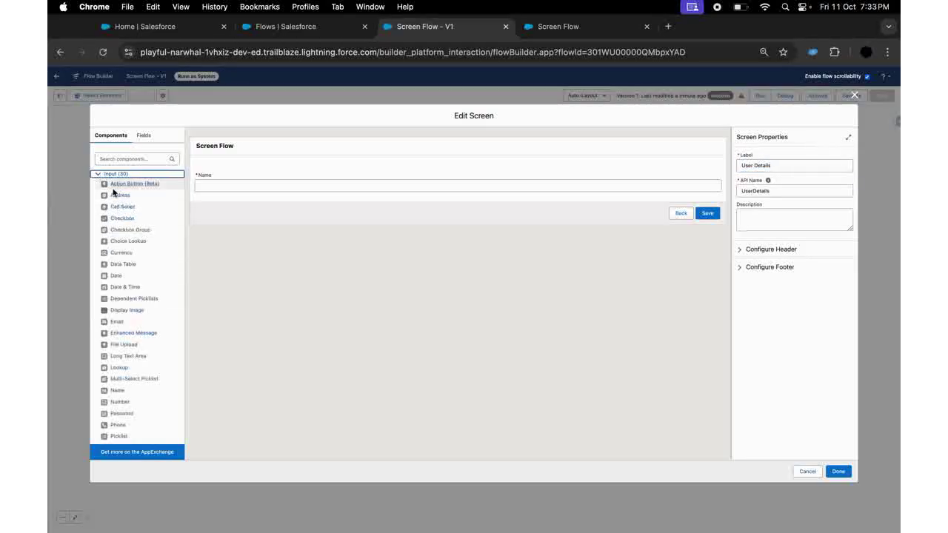
# - Examine the remaining input and display components available for the User Details screen, and close the editor without keeping changes
pyautogui.click(151, 380)
pyautogui.press('Down')
pyautogui.press('Down')
pyautogui.press('Down')
pyautogui.press('Down')
pyautogui.press('Down')
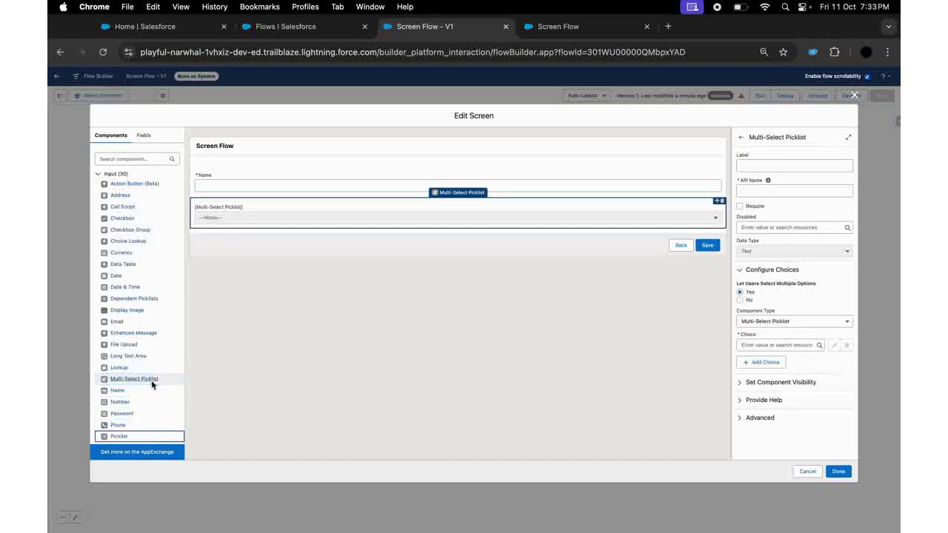
pyautogui.press('Down')
pyautogui.press('Down')
pyautogui.press('Down')
pyautogui.press('Down')
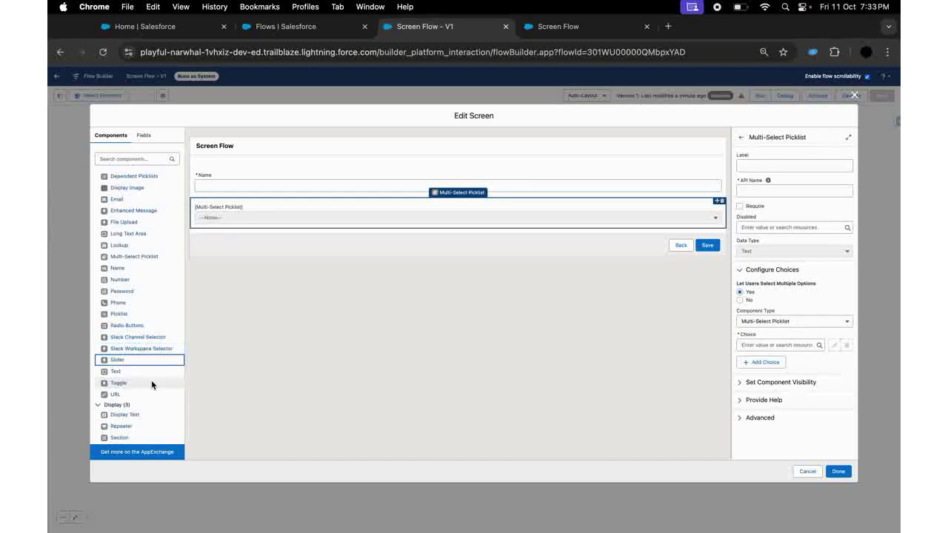
pyautogui.press('Down')
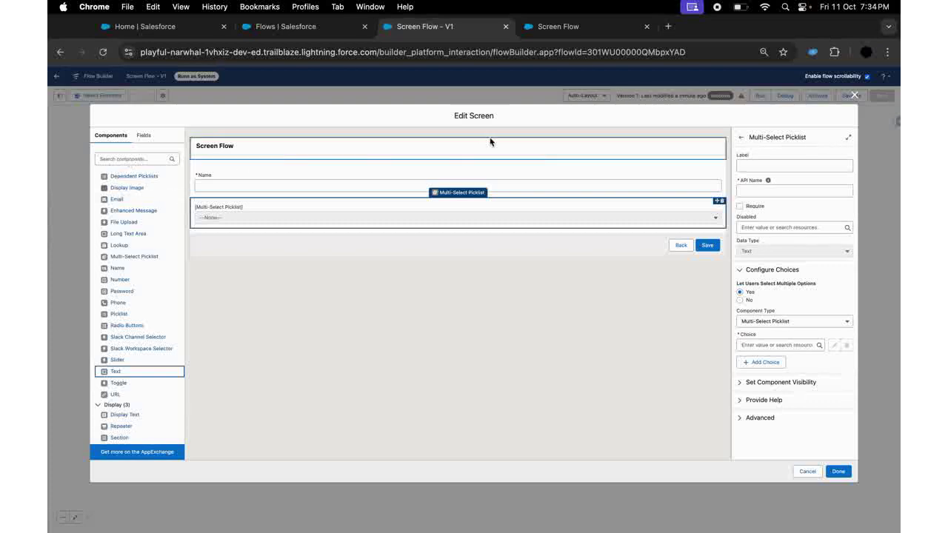
pyautogui.click(855, 97)
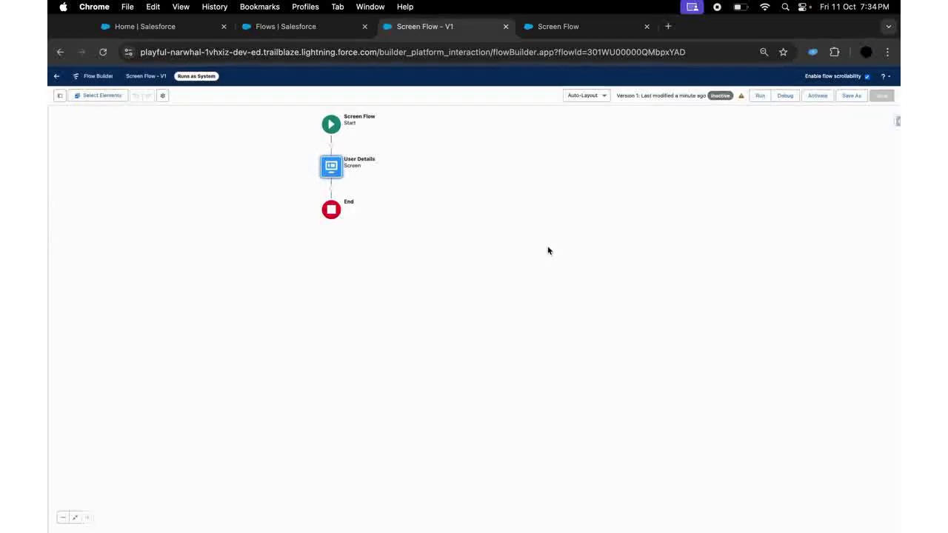
# - Reopen the User Details screen, view the properties of its Name input and close the editor
pyautogui.doubleClick(334, 166)
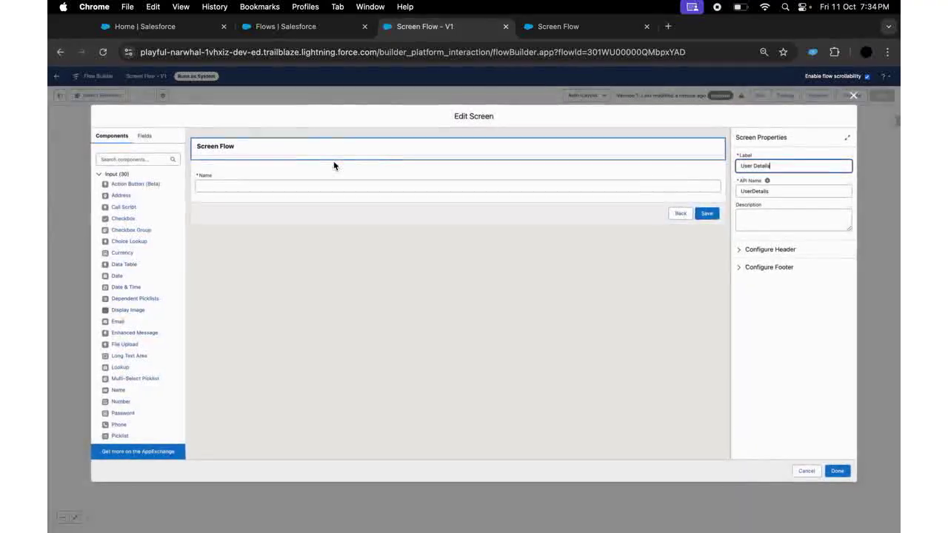
pyautogui.click(333, 179)
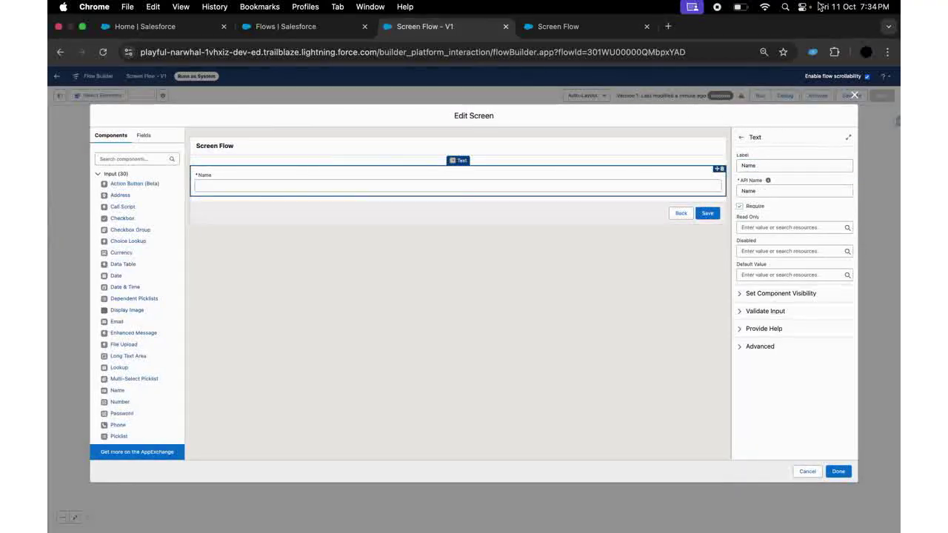
pyautogui.click(855, 96)
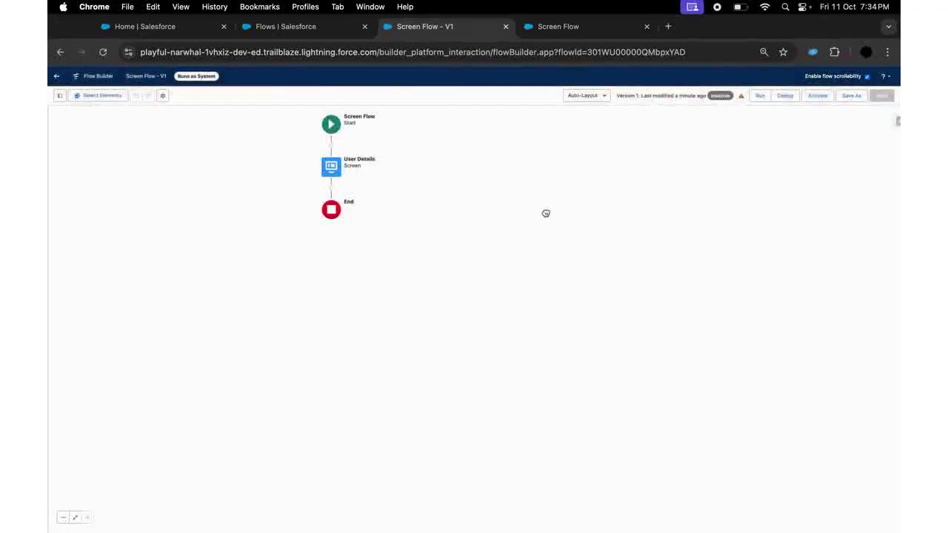
# - Add a Create Records element after User Details with the label "create Account record" and API name "create_Account_record"
pyautogui.click(331, 194)
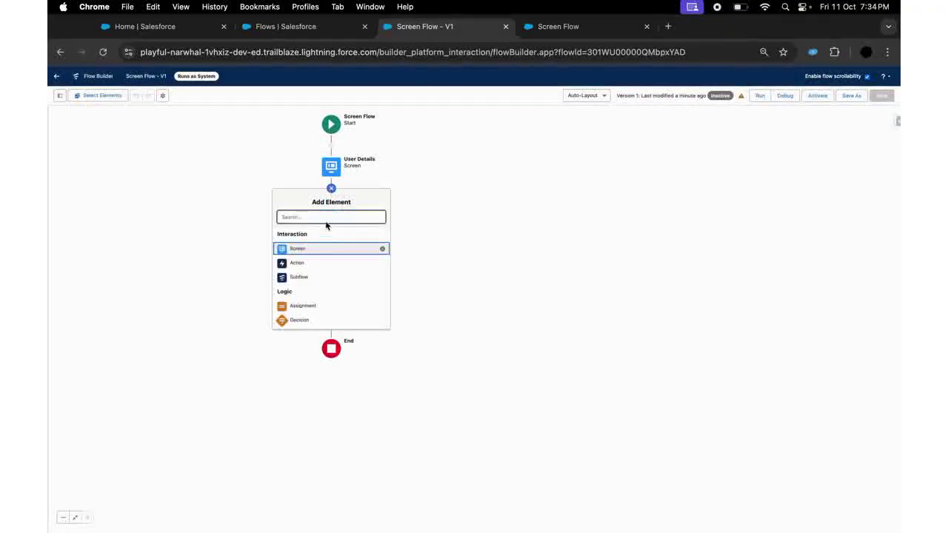
pyautogui.write('crea')
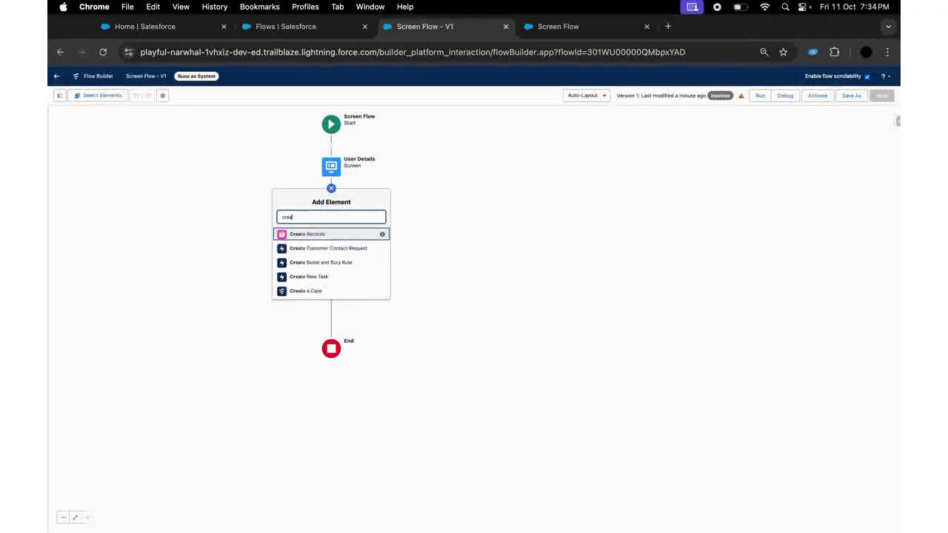
pyautogui.click(311, 235)
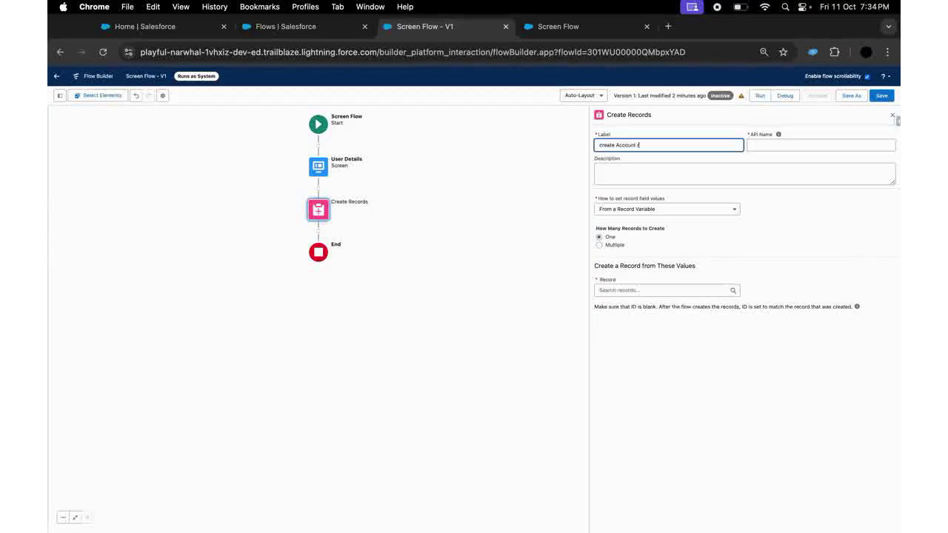
pyautogui.click(698, 133)
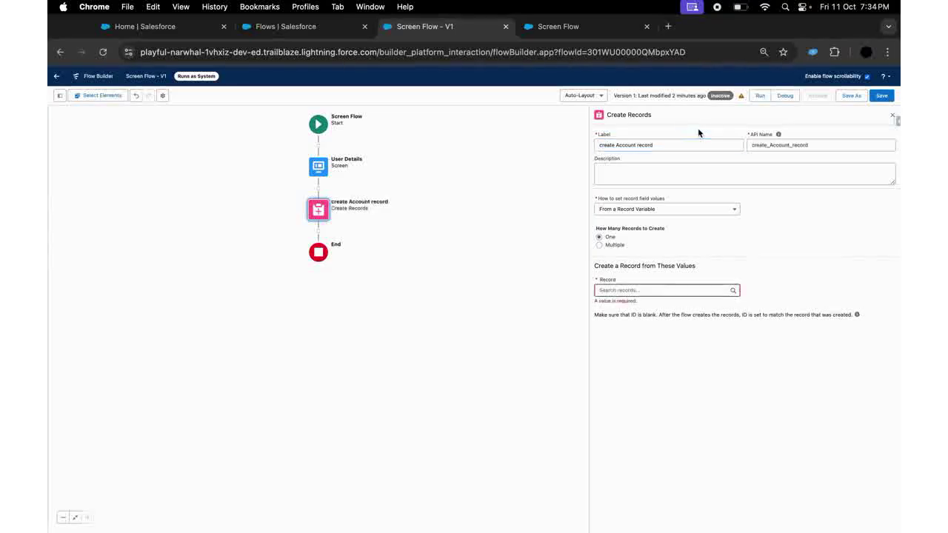
# - Set the Create Records element to take its field values manually and choose Account as the object
pyautogui.click(630, 291)
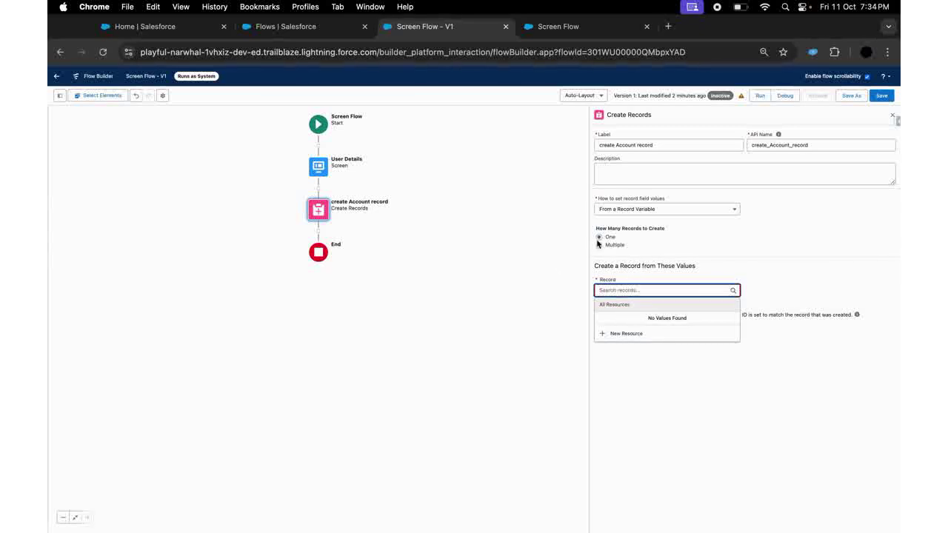
pyautogui.click(622, 210)
pyautogui.click(625, 219)
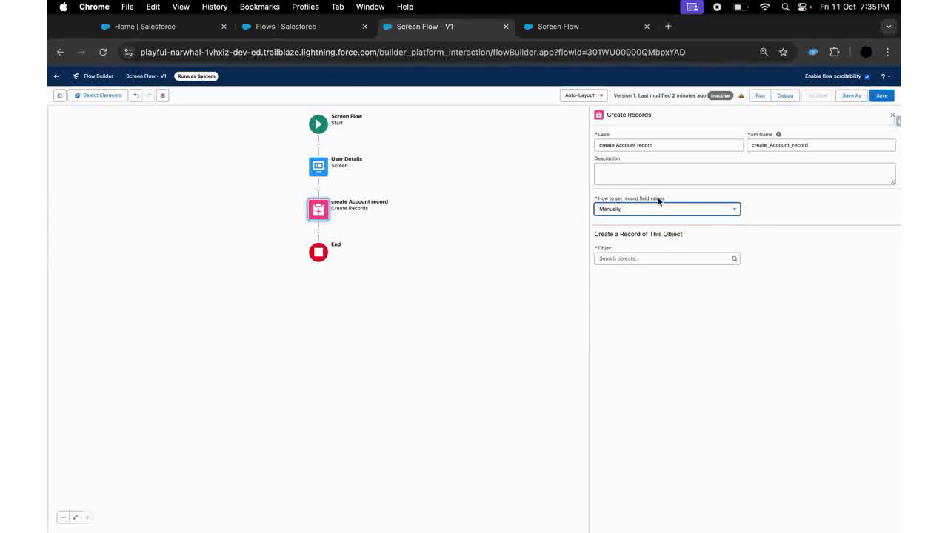
pyautogui.click(635, 210)
pyautogui.click(620, 246)
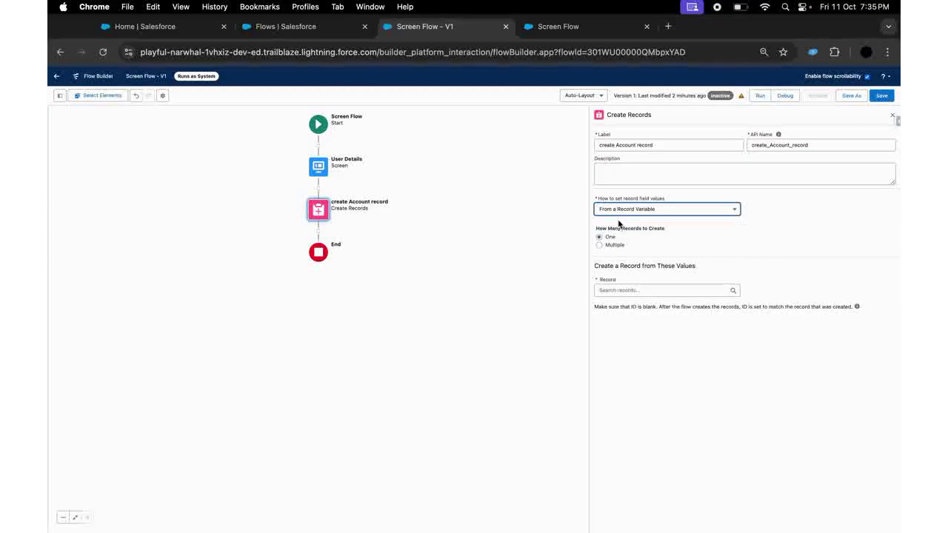
pyautogui.click(626, 210)
pyautogui.click(626, 221)
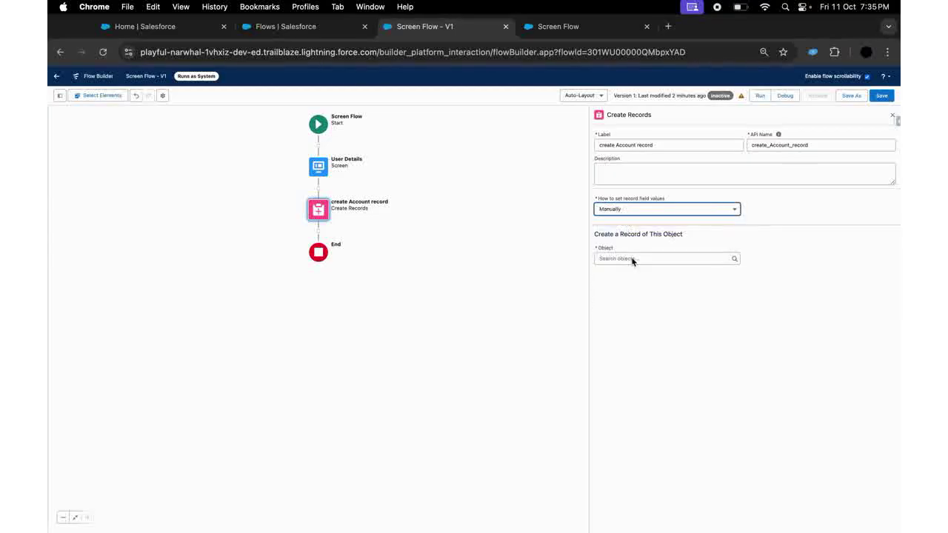
pyautogui.click(630, 259)
pyautogui.write('account')
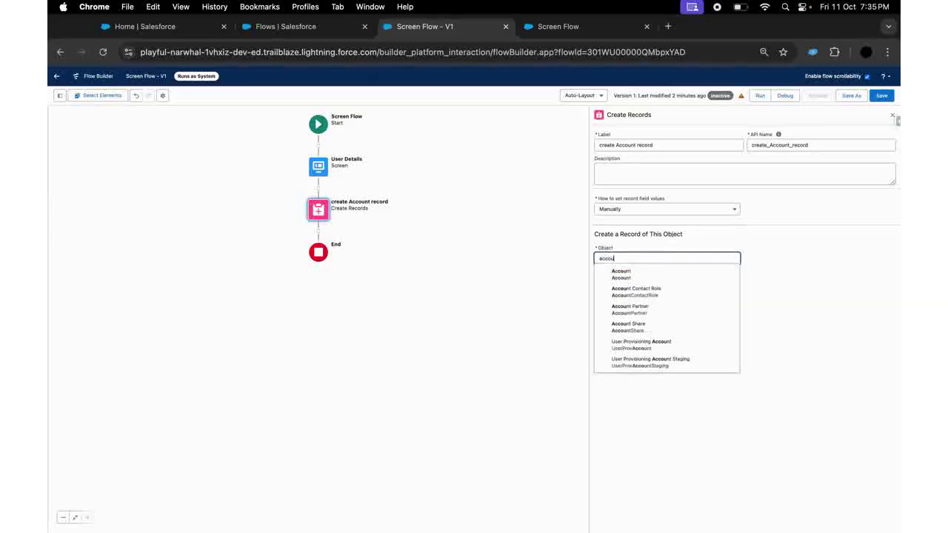
pyautogui.click(642, 277)
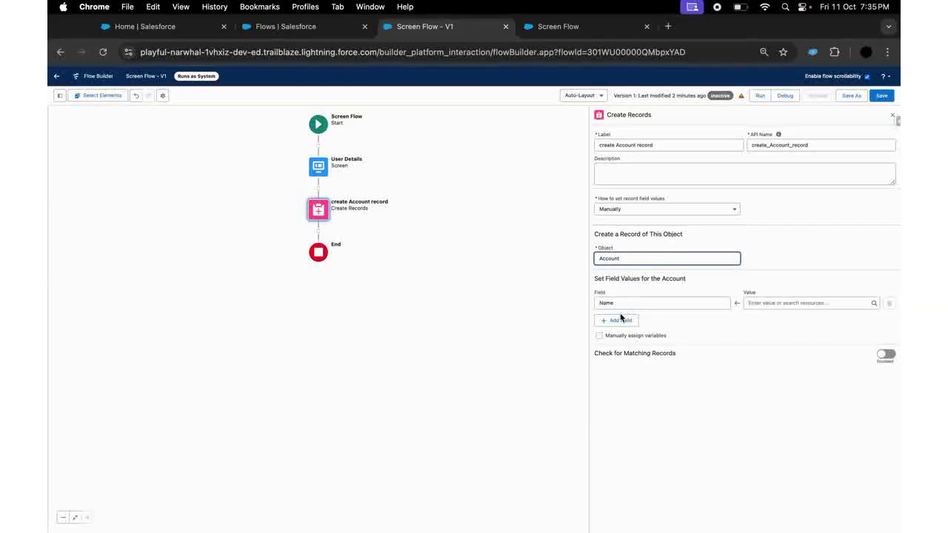
# - Assign the Name screen component to the account's Name field and save the flow
pyautogui.click(773, 301)
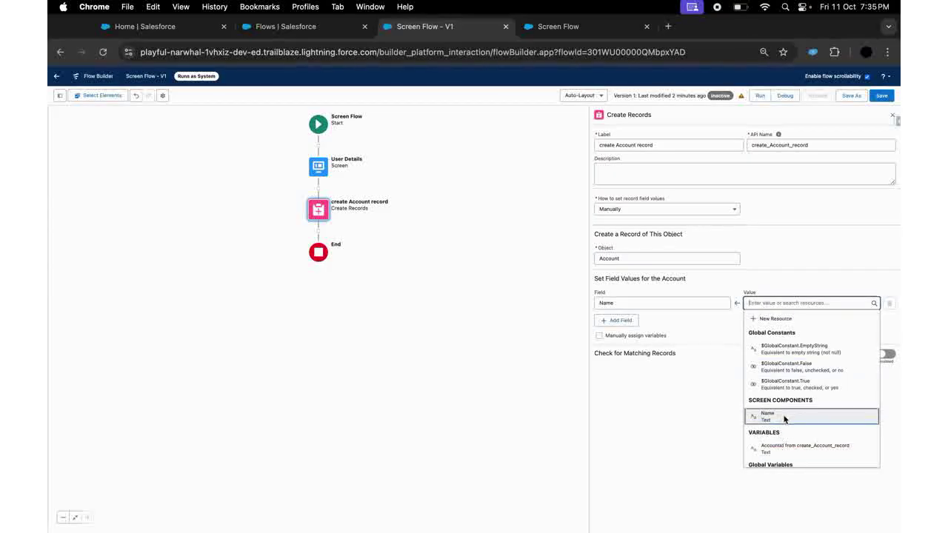
pyautogui.click(784, 419)
pyautogui.click(780, 330)
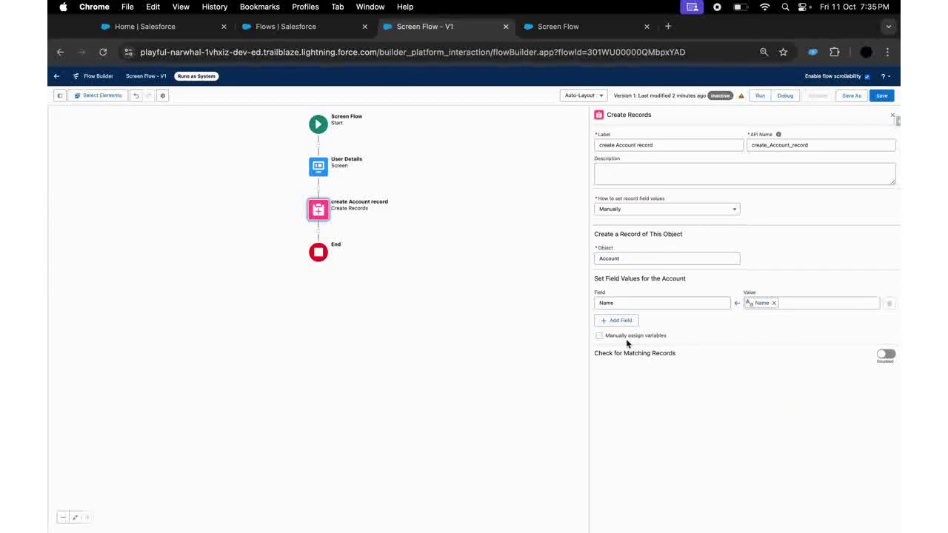
pyautogui.click(880, 96)
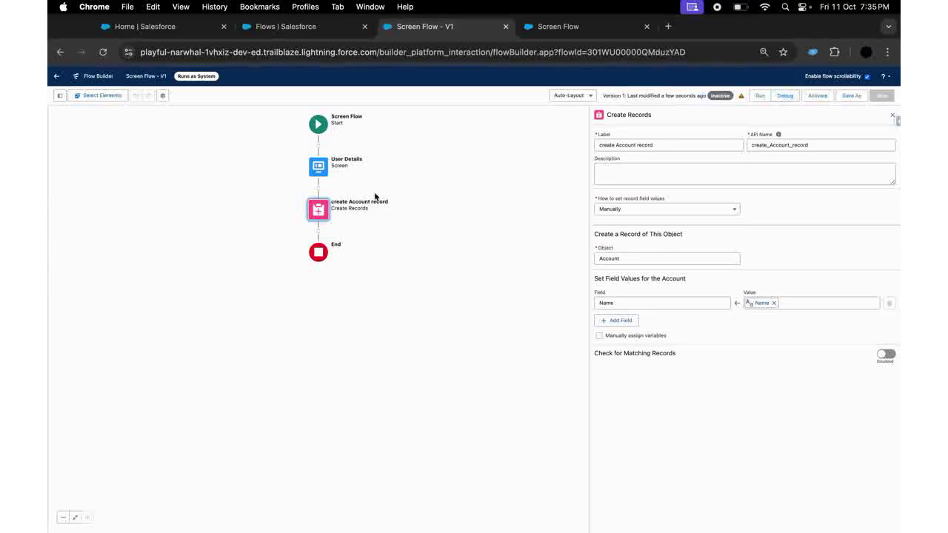
# - Check the User Details screen, and debug the flow with the default options, submitting "test" as the Name
pyautogui.doubleClick(317, 168)
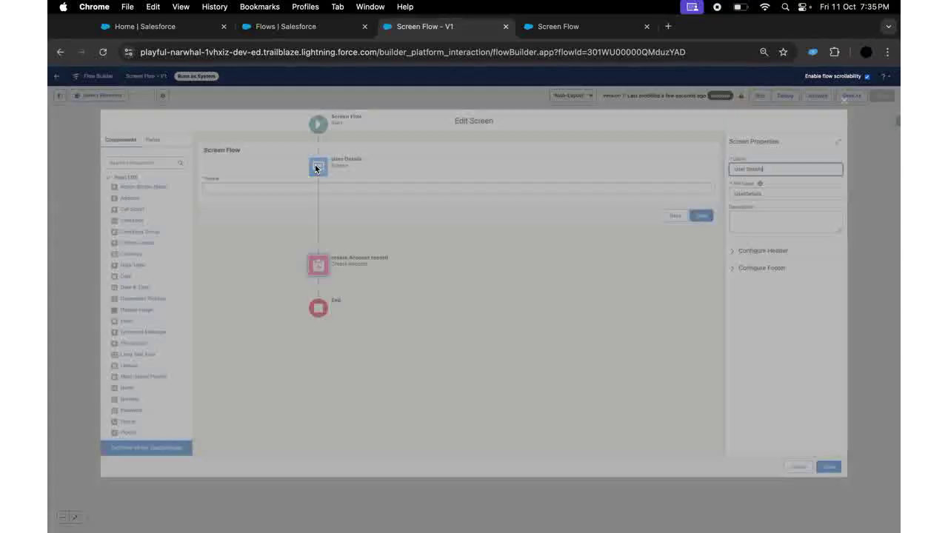
pyautogui.click(838, 471)
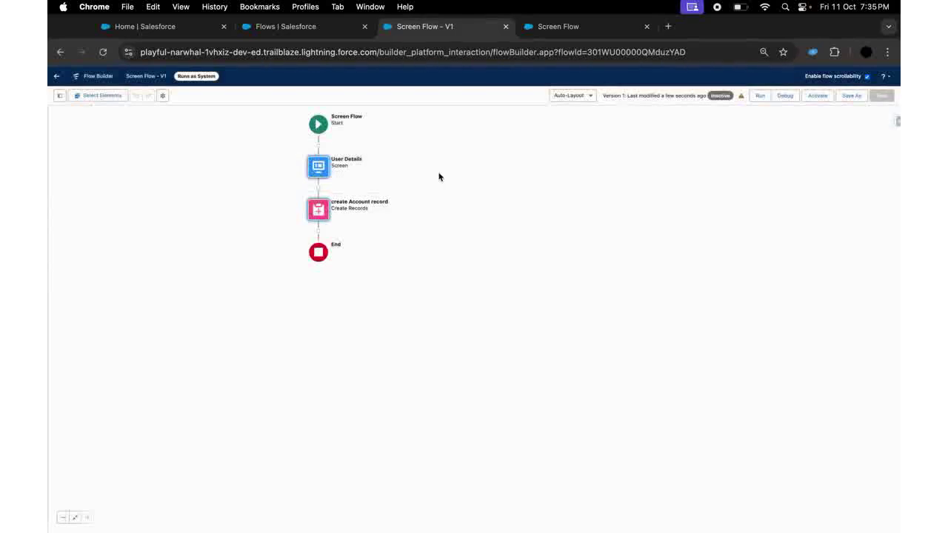
pyautogui.click(785, 96)
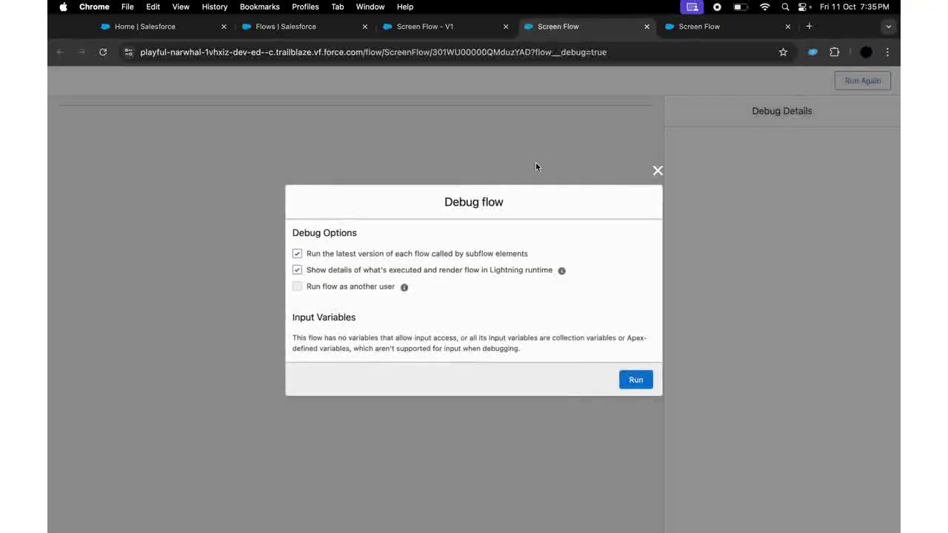
pyautogui.click(636, 380)
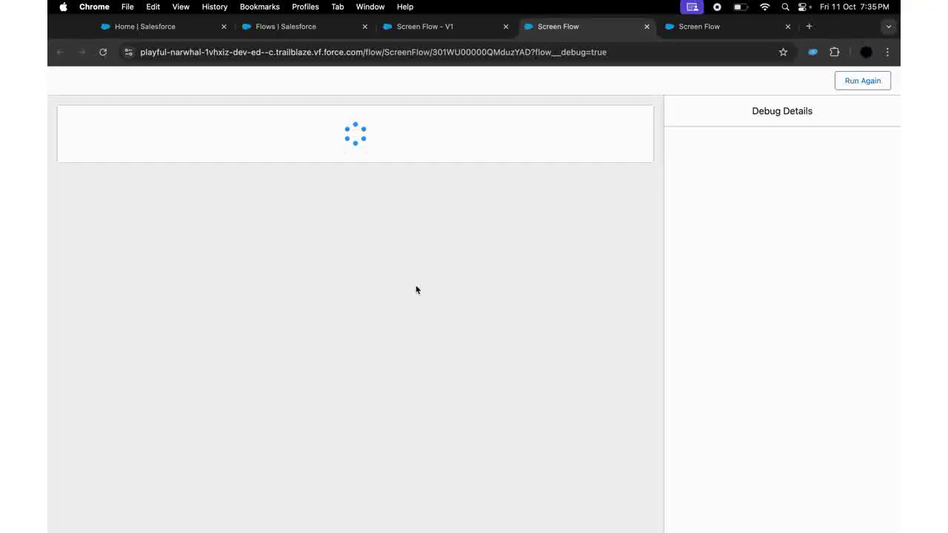
pyautogui.click(216, 163)
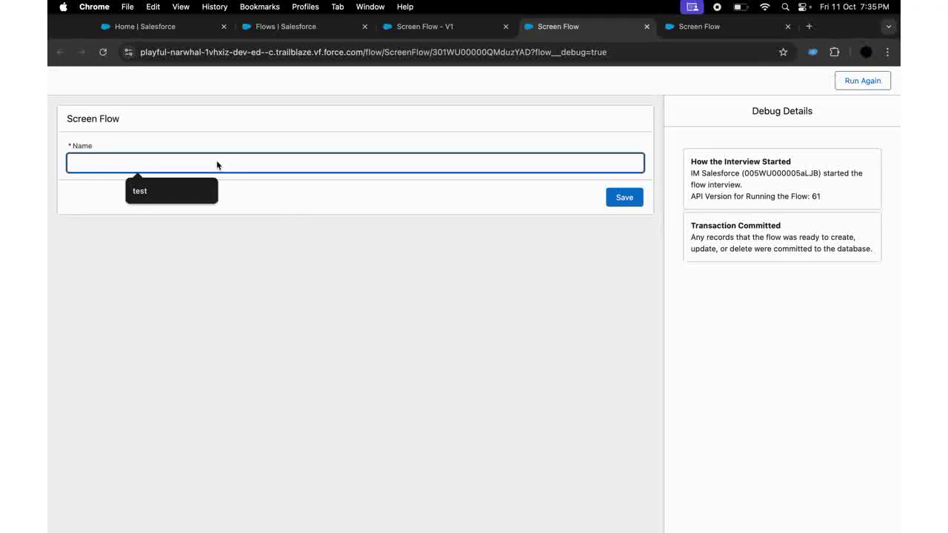
pyautogui.write('test')
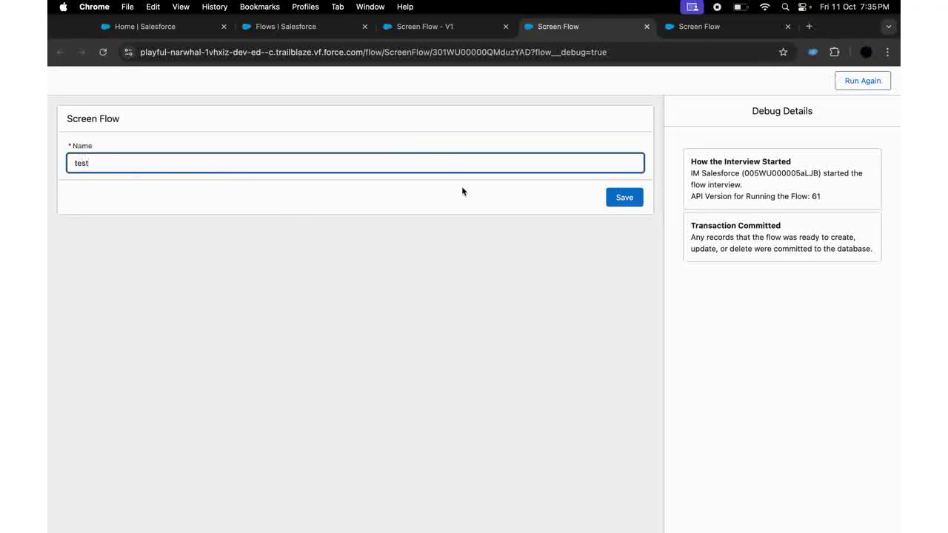
pyautogui.click(625, 203)
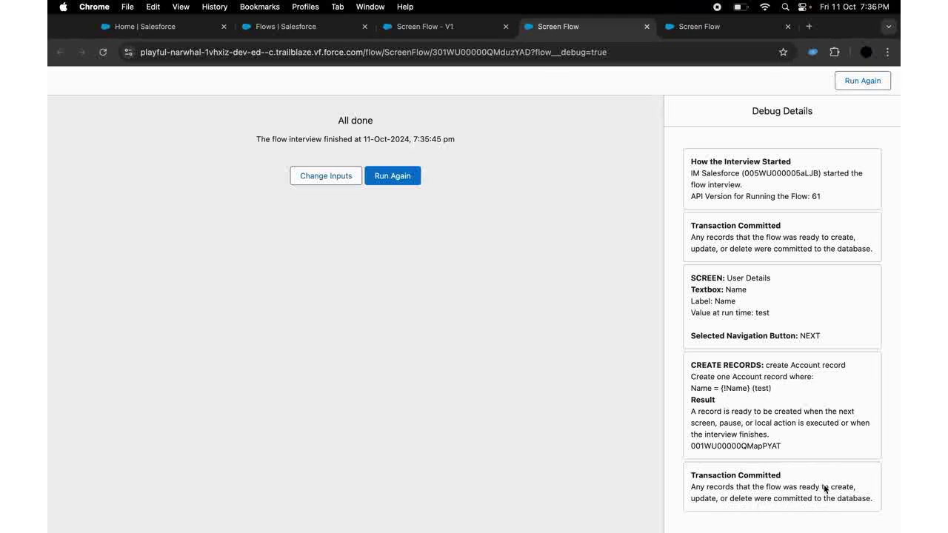
# - Return to the flow canvas and open Data Export in Salesforce Inspector
pyautogui.click(450, 27)
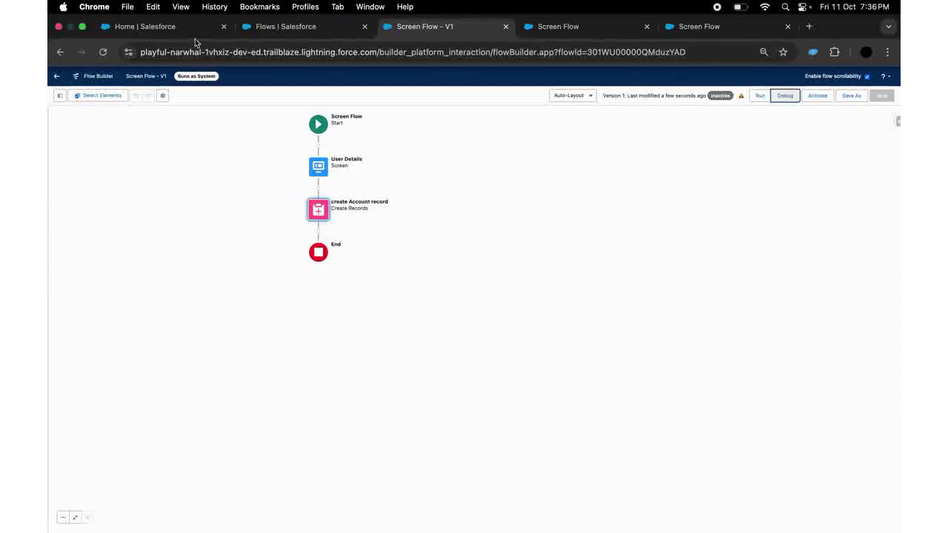
pyautogui.click(897, 121)
pyautogui.click(850, 264)
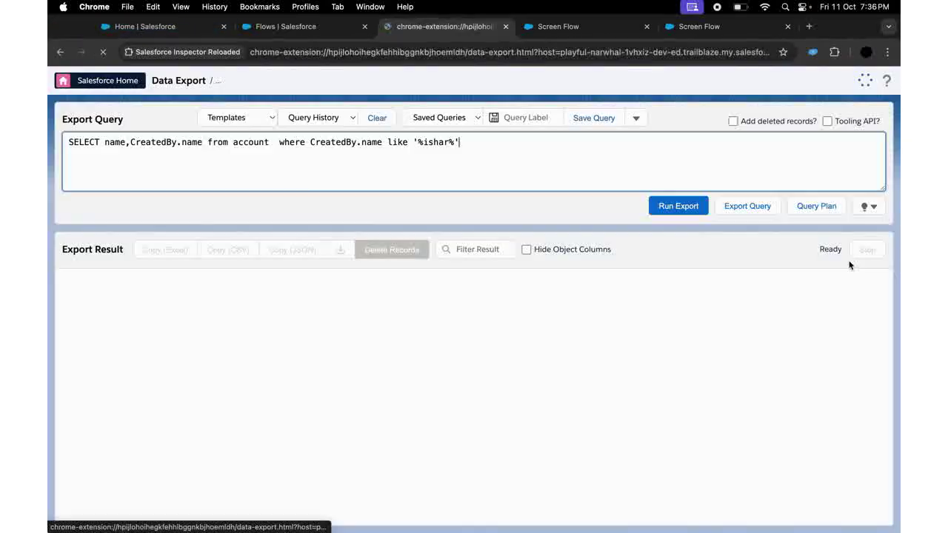
# - Replace the export query with "select id from account where createddate=today"
pyautogui.tripleClick(457, 144)
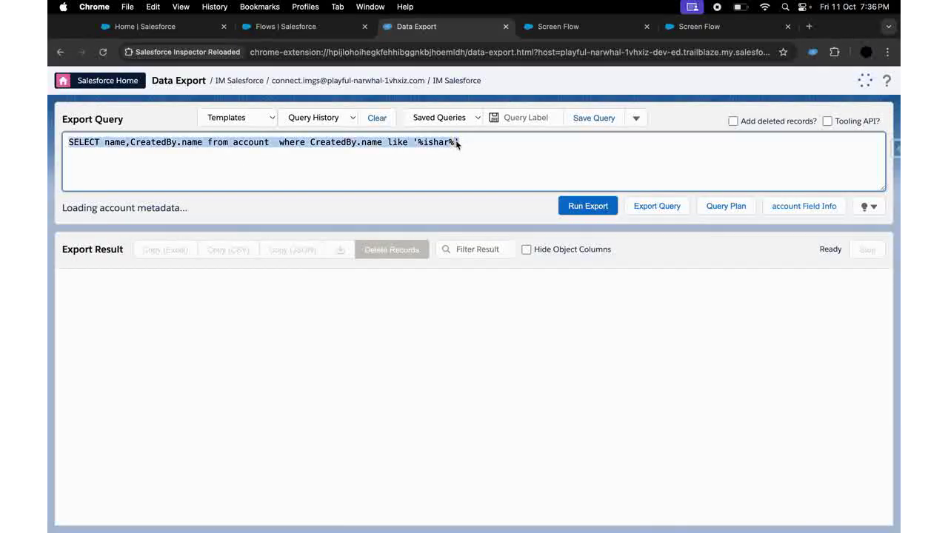
pyautogui.press('BackSpace')
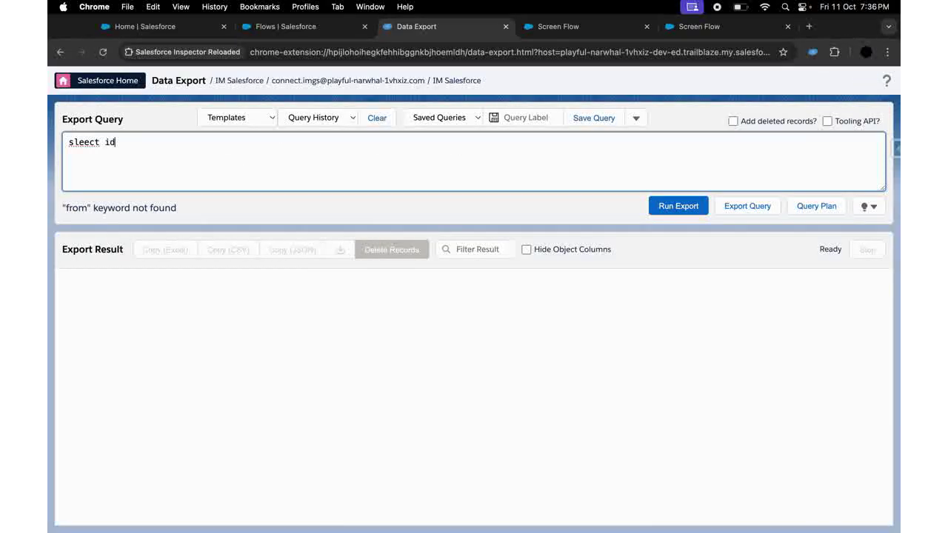
pyautogui.write('sleect id from account ')
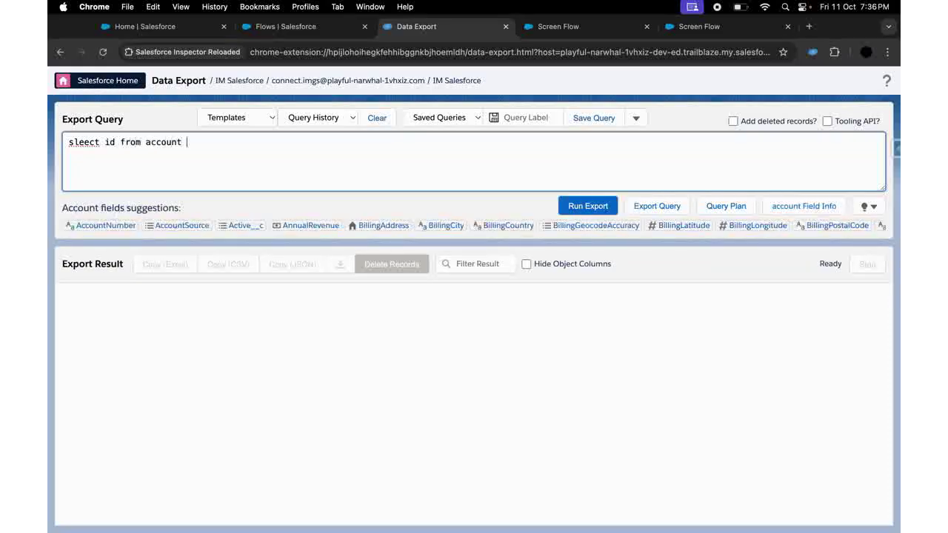
pyautogui.write('where created')
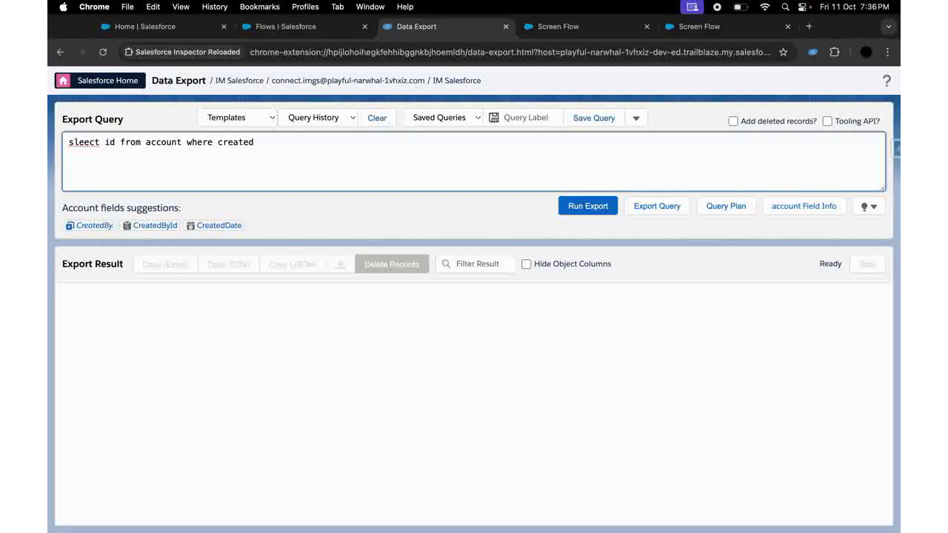
pyautogui.write('date=today')
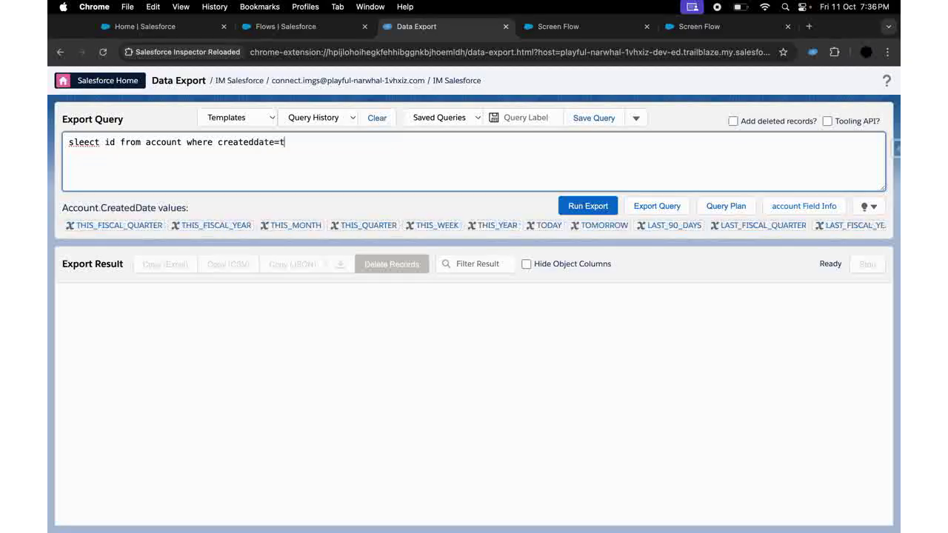
pyautogui.doubleClick(90, 144)
pyautogui.write('select')
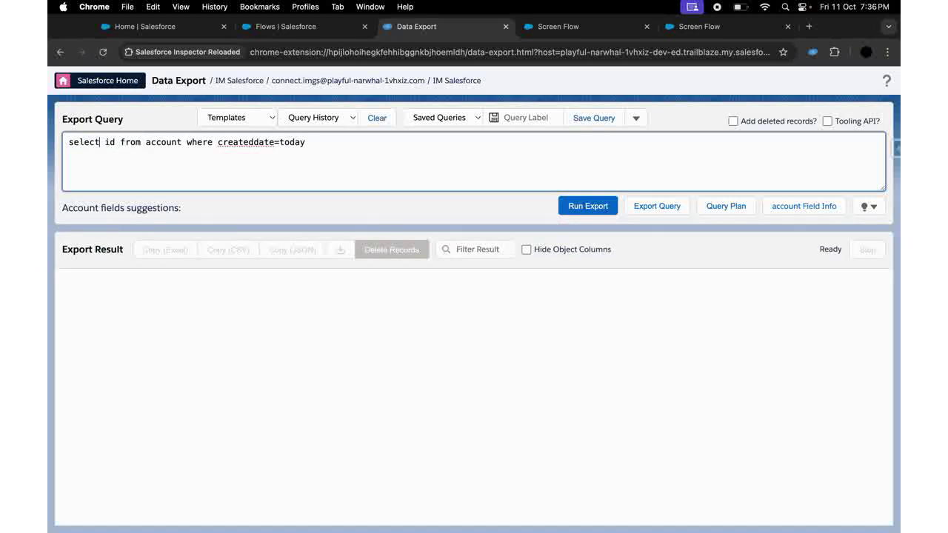
# - Run the account export query, open the returned record in Salesforce and view its details
pyautogui.click(581, 205)
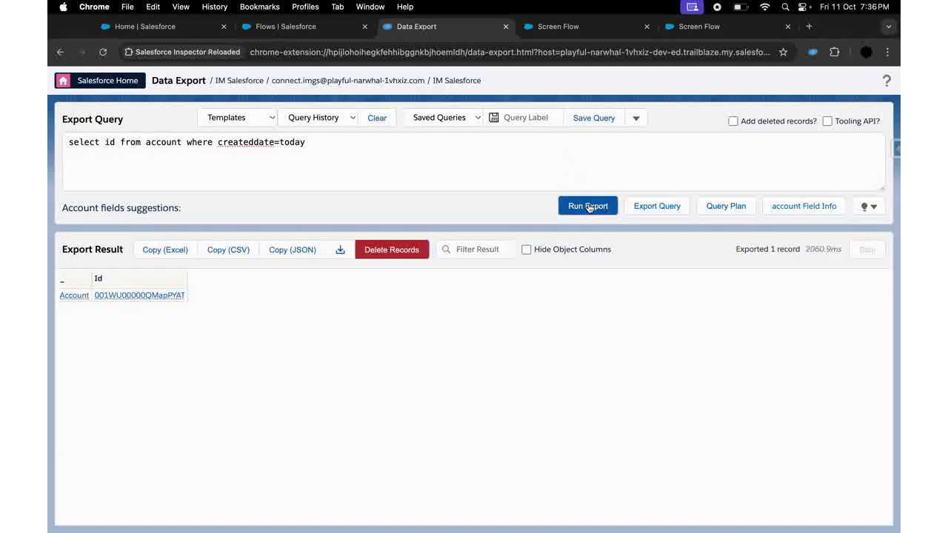
pyautogui.click(115, 142)
pyautogui.click(145, 310)
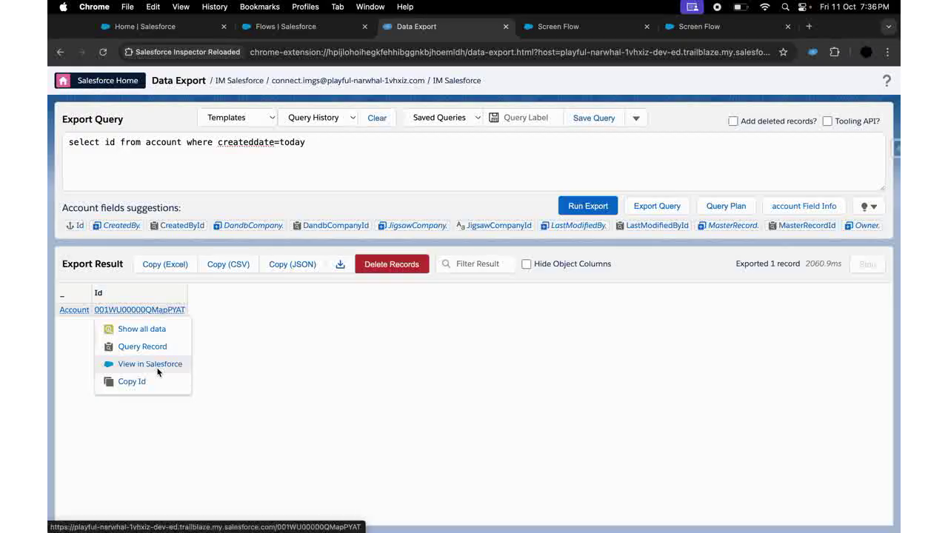
pyautogui.click(152, 365)
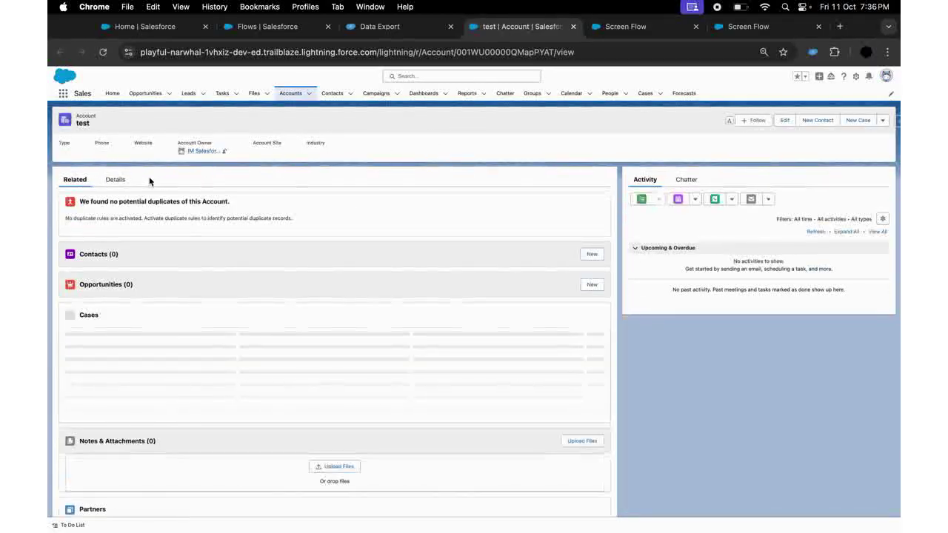
pyautogui.click(116, 180)
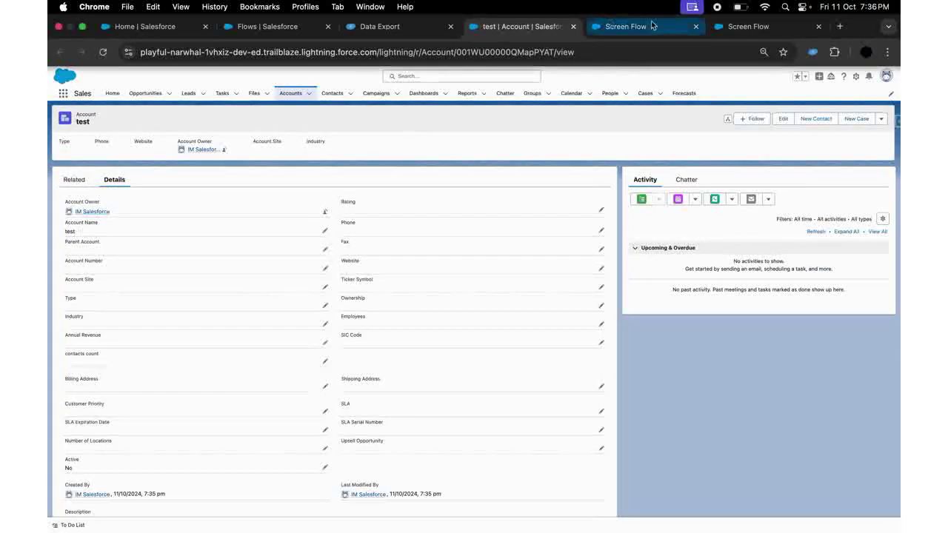
# - Compare the flow's debug details with the created test account record
pyautogui.click(732, 27)
pyautogui.click(644, 31)
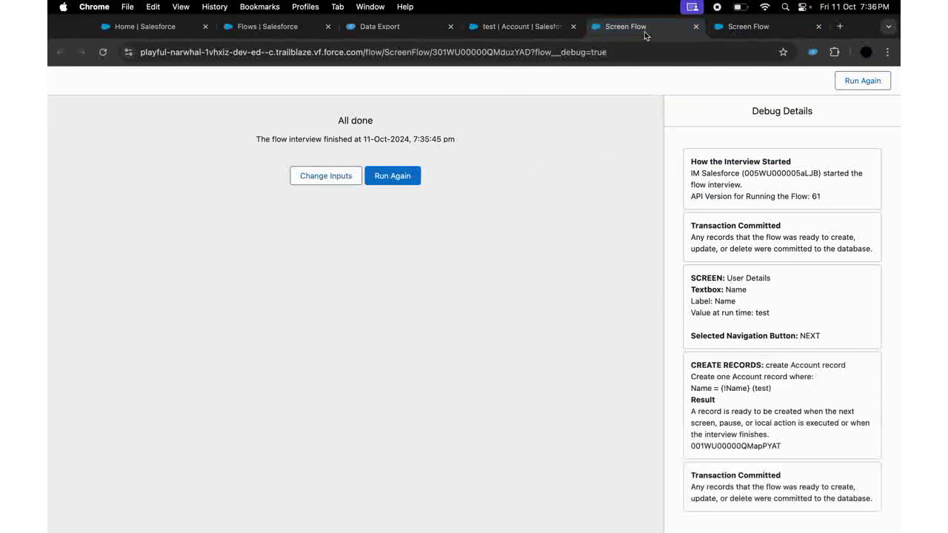
pyautogui.click(497, 29)
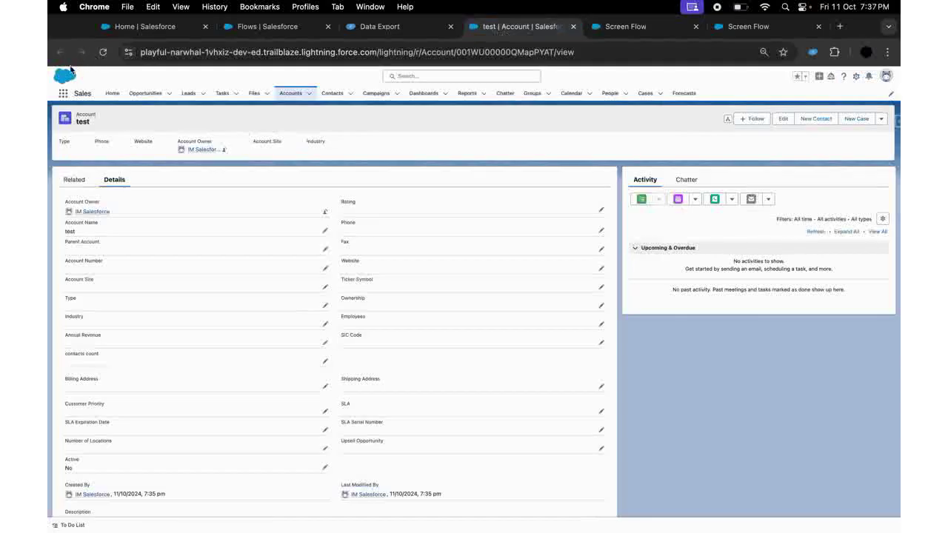
pyautogui.click(746, 28)
pyautogui.click(619, 33)
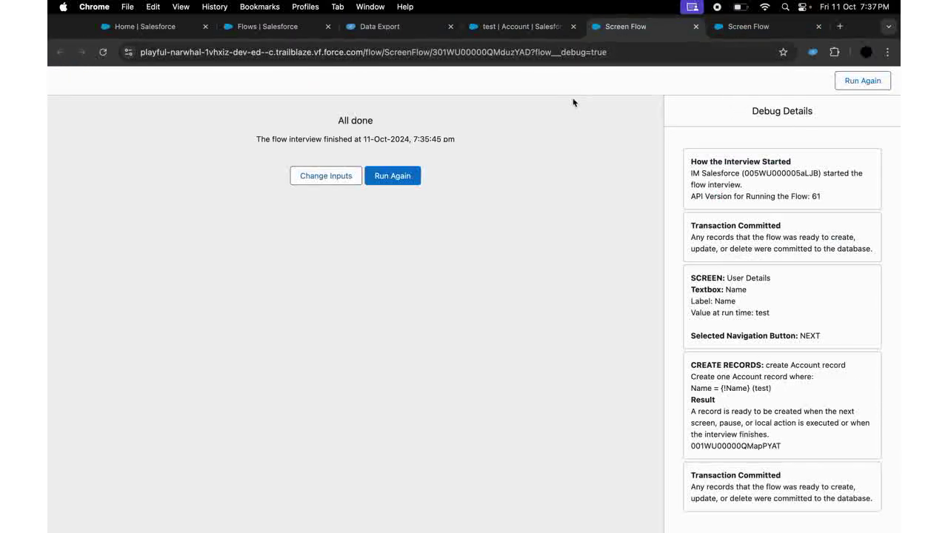
# - Debug the flow again with the same options, submitting "ABC" as the Name
pyautogui.click(339, 184)
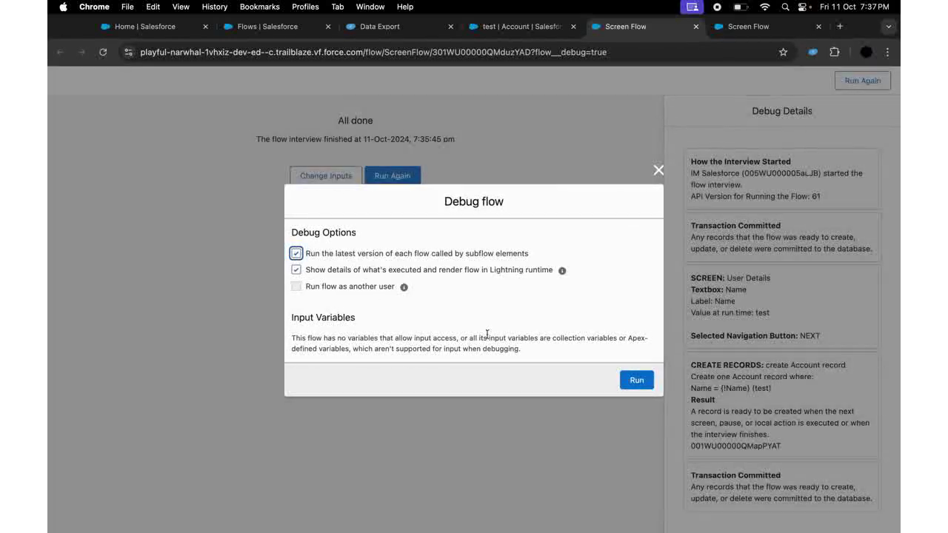
pyautogui.click(636, 380)
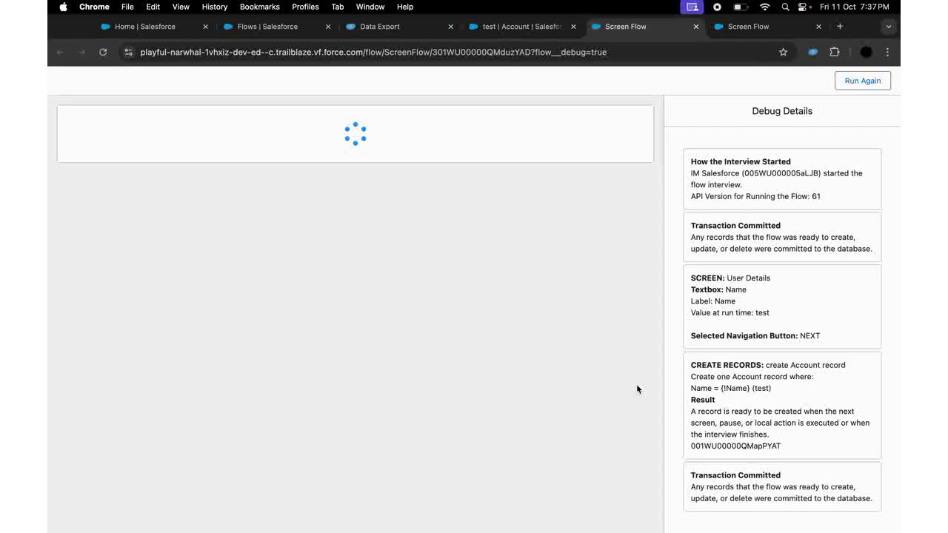
pyautogui.click(176, 163)
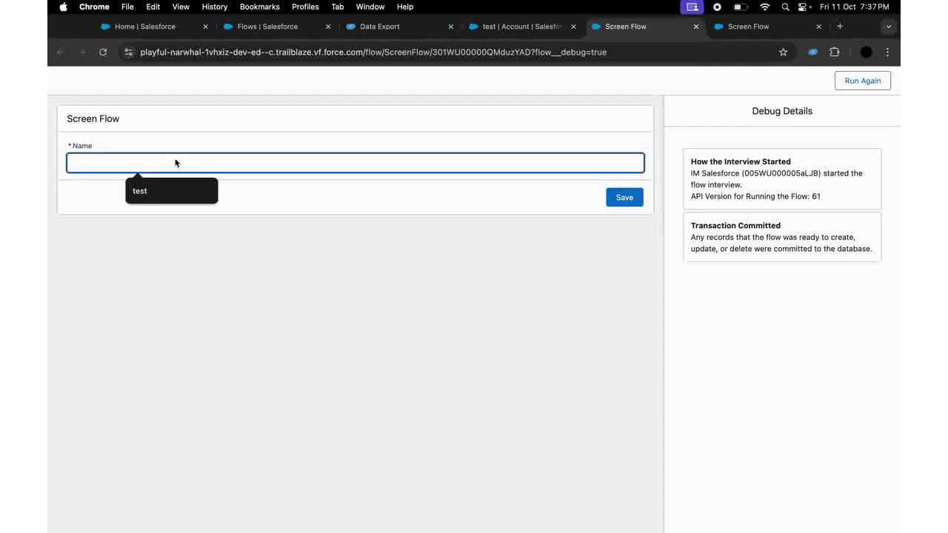
pyautogui.write('ABC')
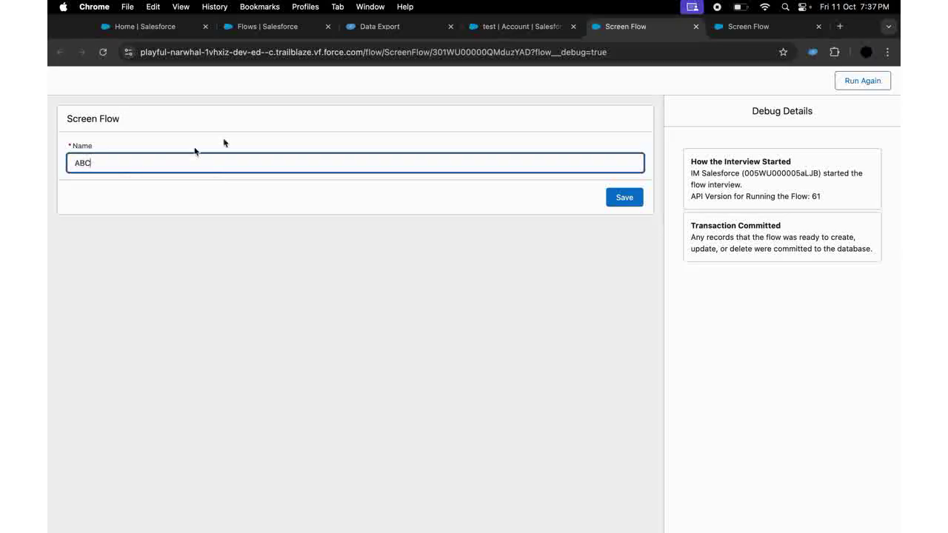
pyautogui.click(640, 196)
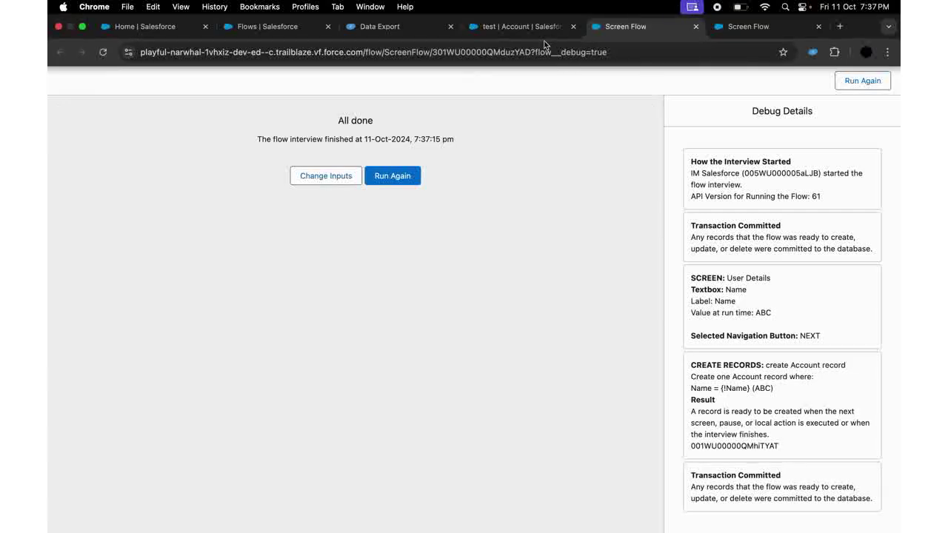
# - Rerun the account export query, open the newly created account in Salesforce and check its Account Name in the details
pyautogui.click(401, 28)
pyautogui.click(584, 205)
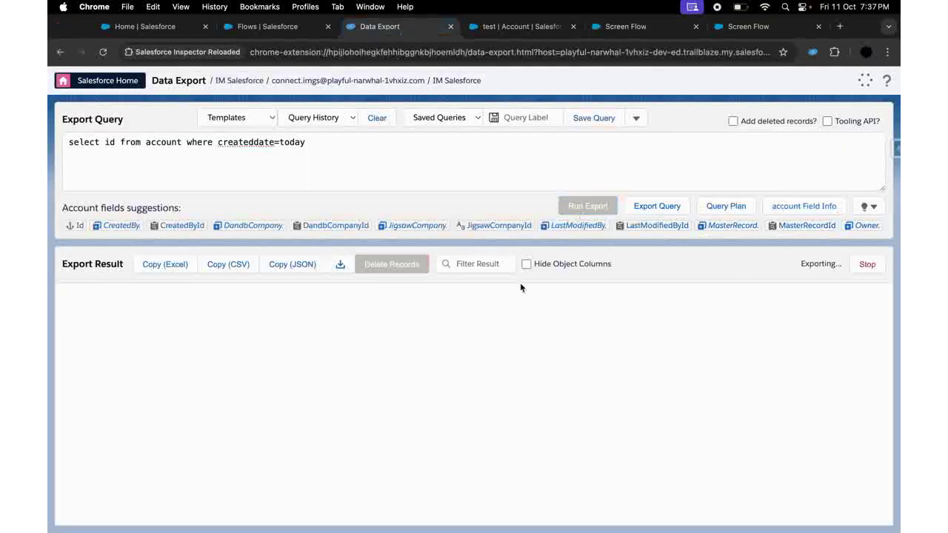
pyautogui.click(171, 324)
pyautogui.click(165, 374)
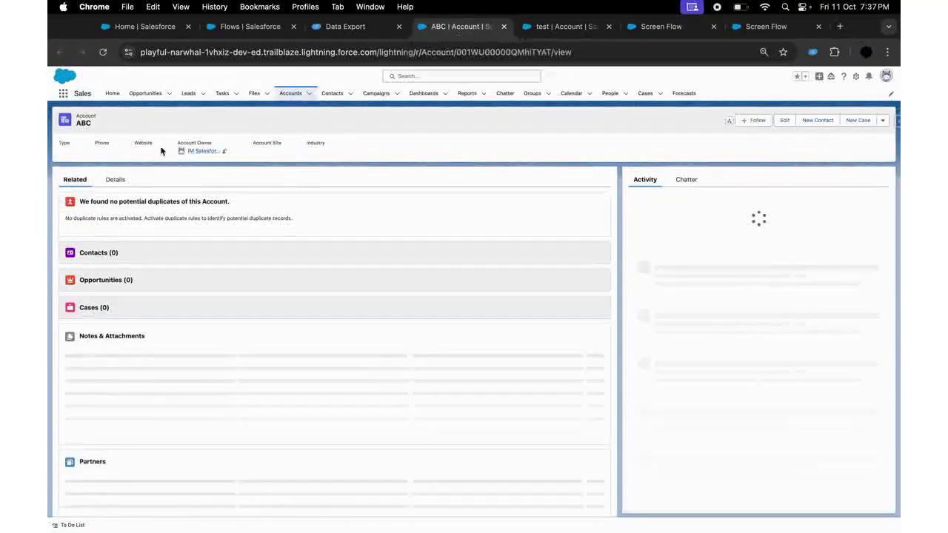
pyautogui.click(117, 179)
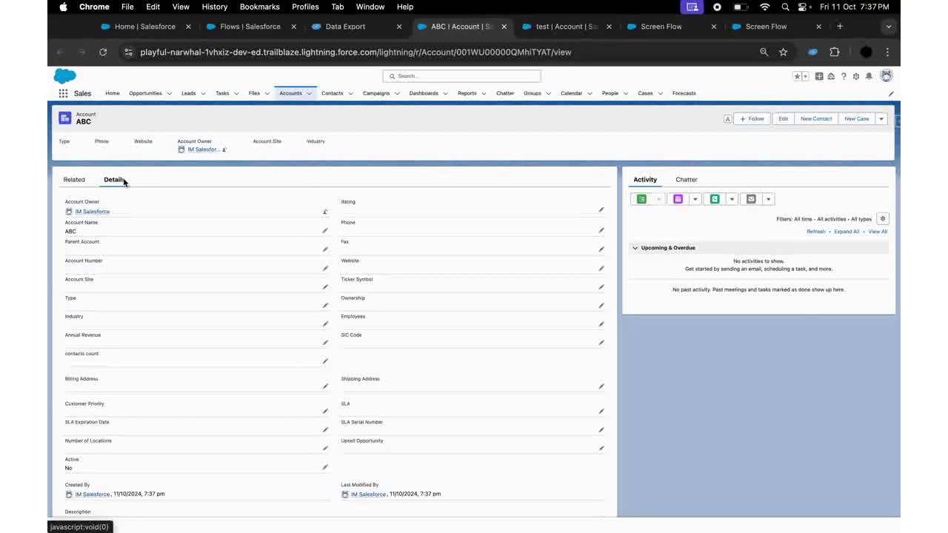
pyautogui.doubleClick(66, 237)
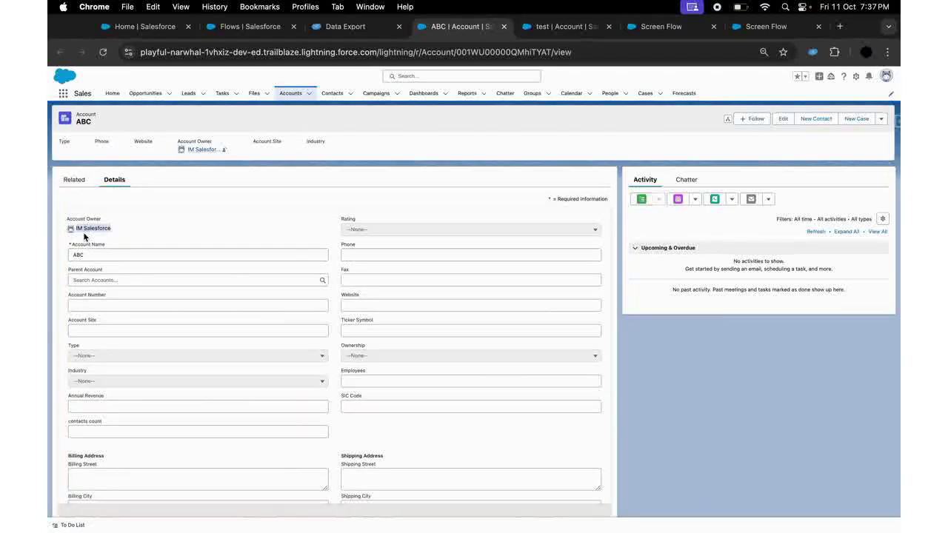
pyautogui.click(80, 254)
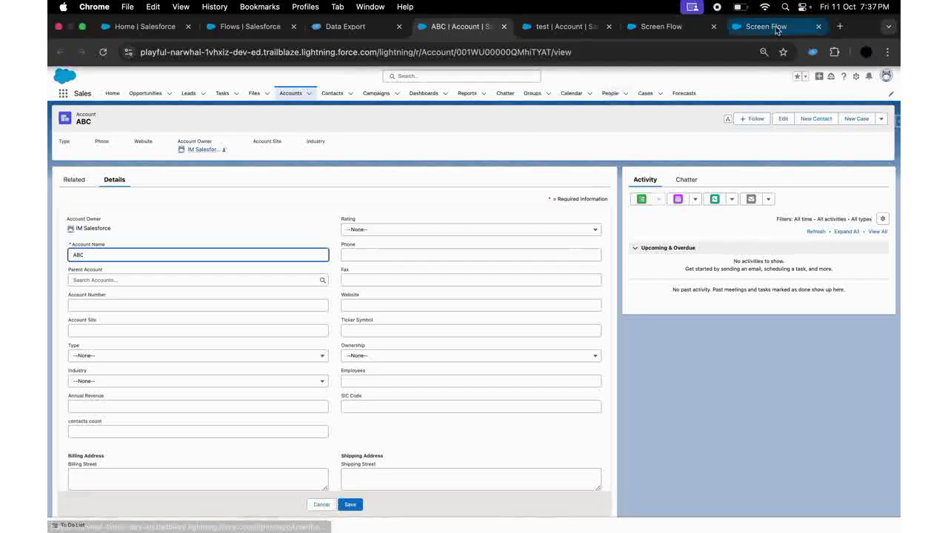
# - Go back from the data export page to the Screen Flow canvas in Flow Builder
pyautogui.click(654, 30)
pyautogui.click(564, 29)
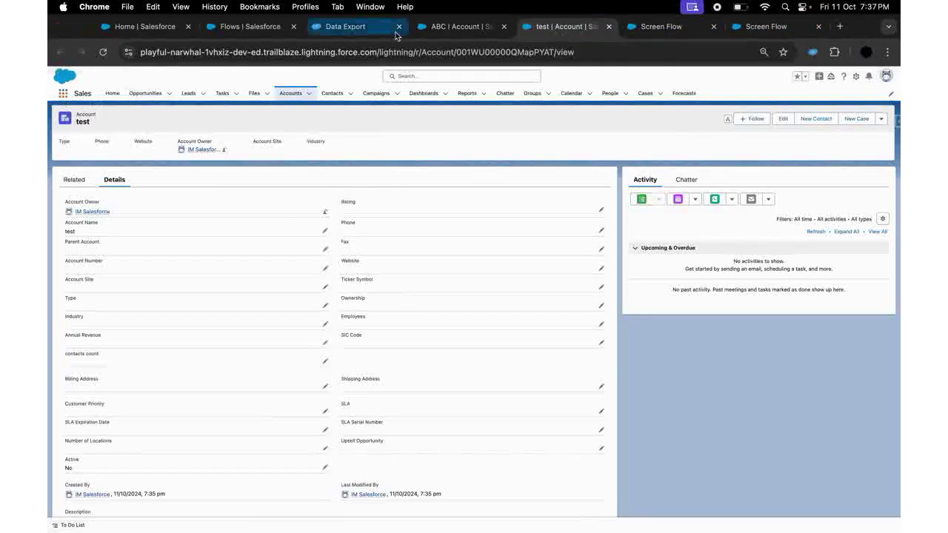
pyautogui.click(328, 28)
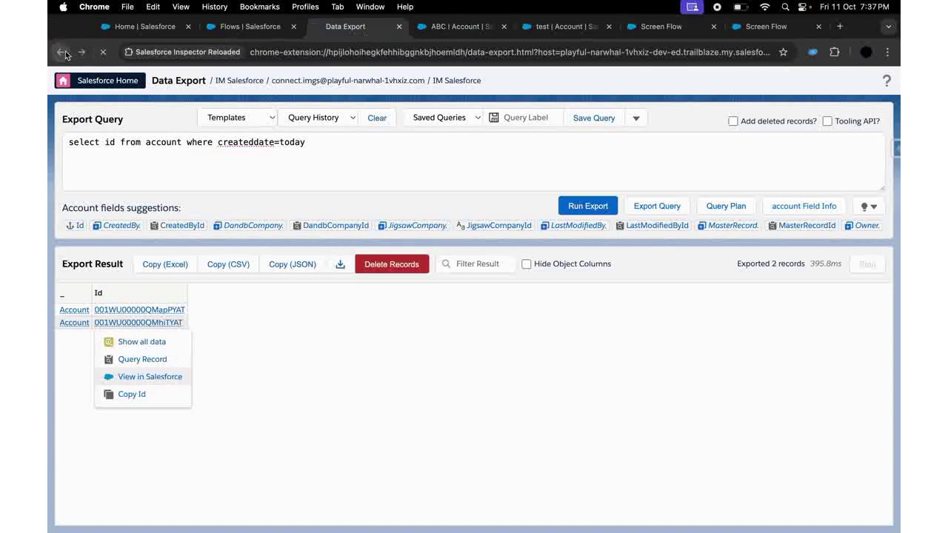
pyautogui.click(63, 52)
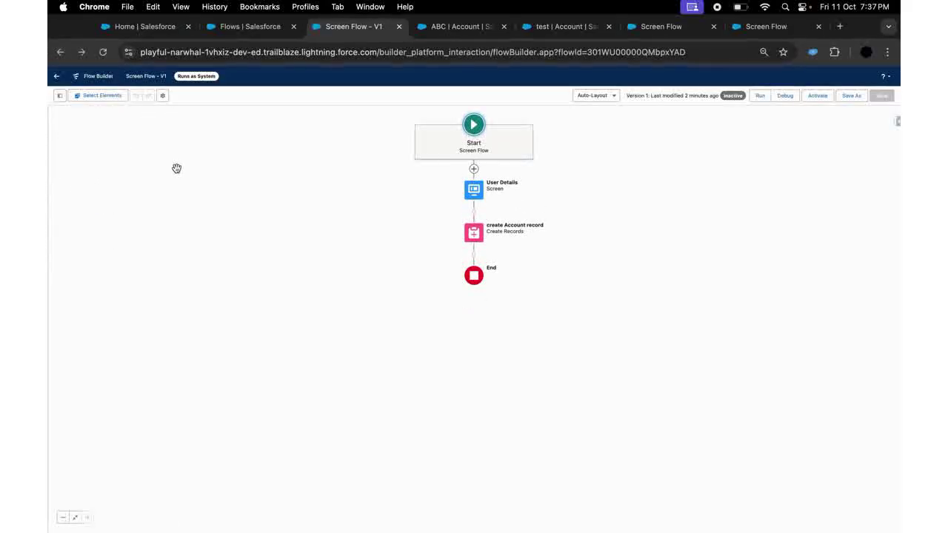
# - Review the User Details screen and the field values of the create Account record element, leaving both unedited
pyautogui.doubleClick(471, 190)
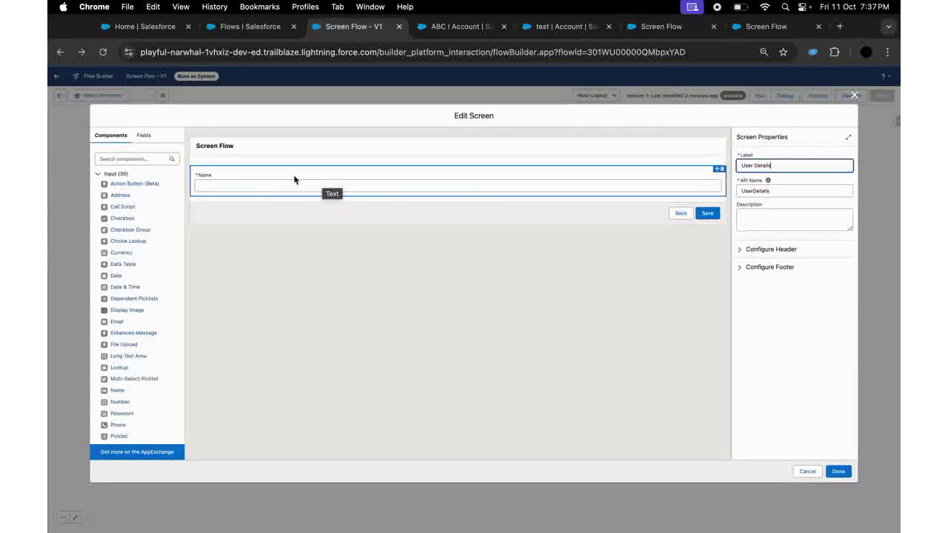
pyautogui.click(854, 95)
pyautogui.doubleClick(474, 208)
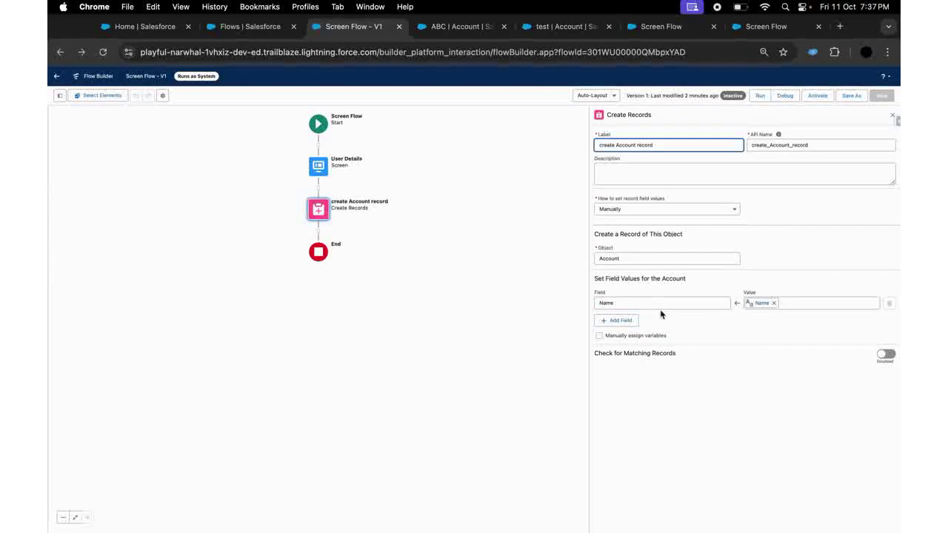
pyautogui.click(893, 116)
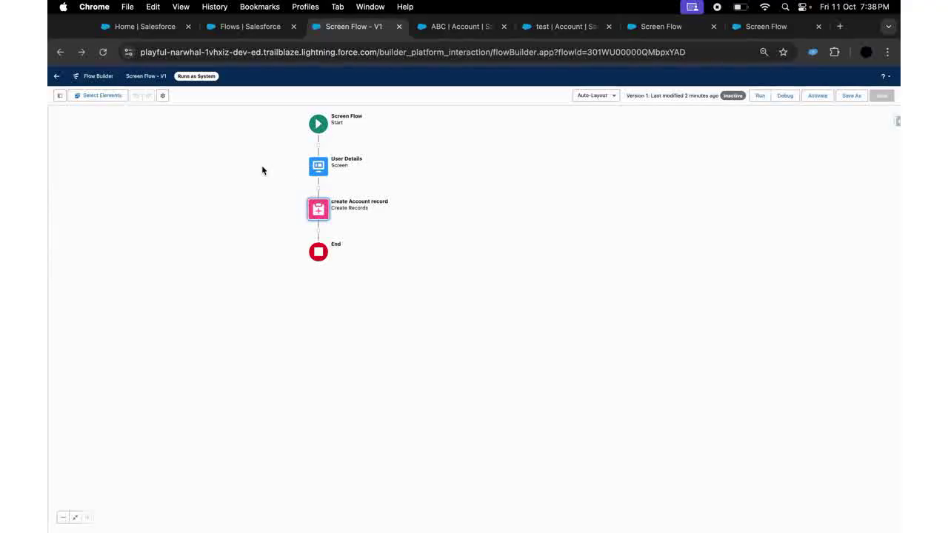
# - Create a new variable resource named Singleaccountrecord with data type Record and object Account
pyautogui.click(60, 96)
pyautogui.click(78, 167)
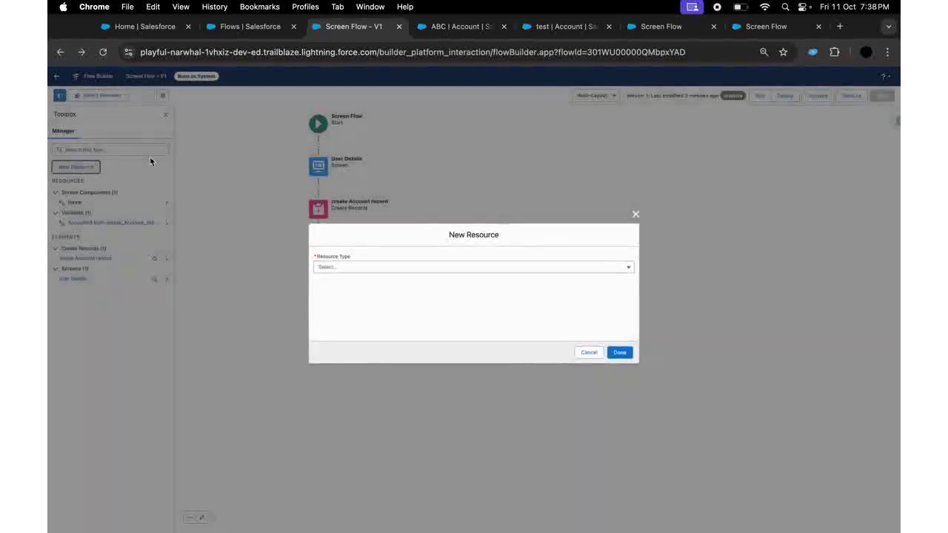
pyautogui.click(350, 268)
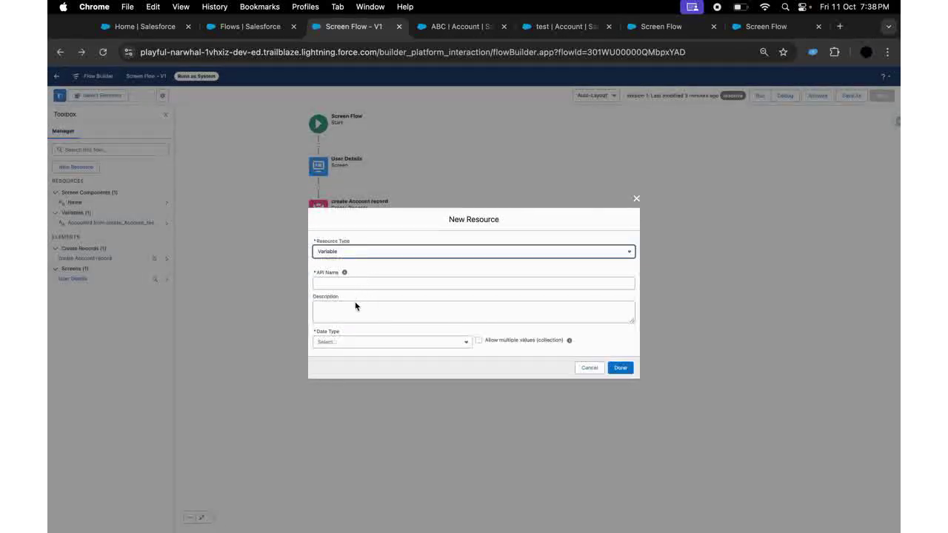
pyautogui.click(356, 342)
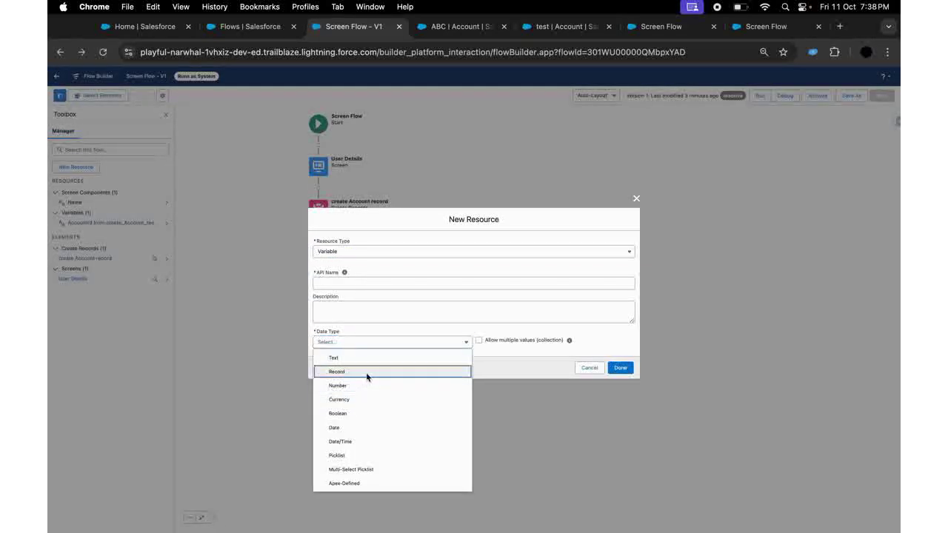
pyautogui.click(368, 372)
pyautogui.click(344, 342)
pyautogui.write('account')
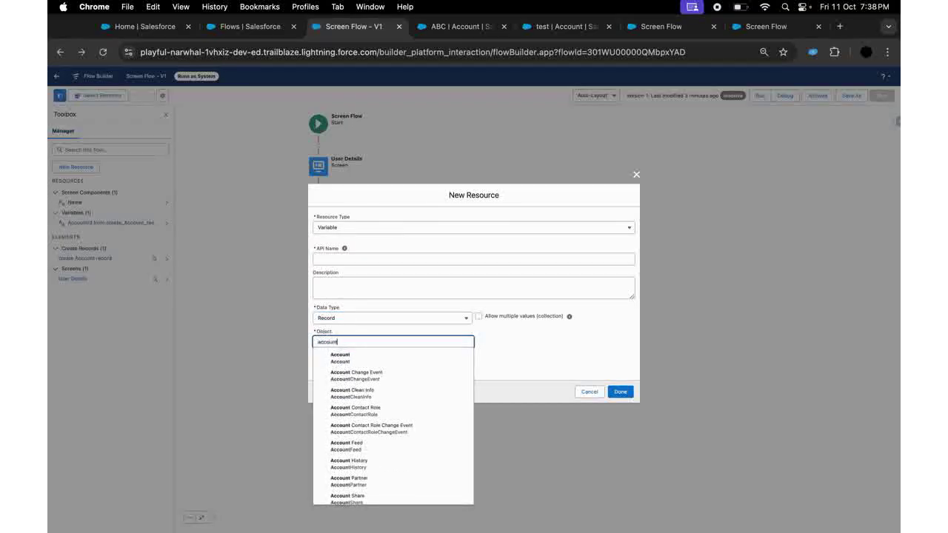
pyautogui.click(356, 358)
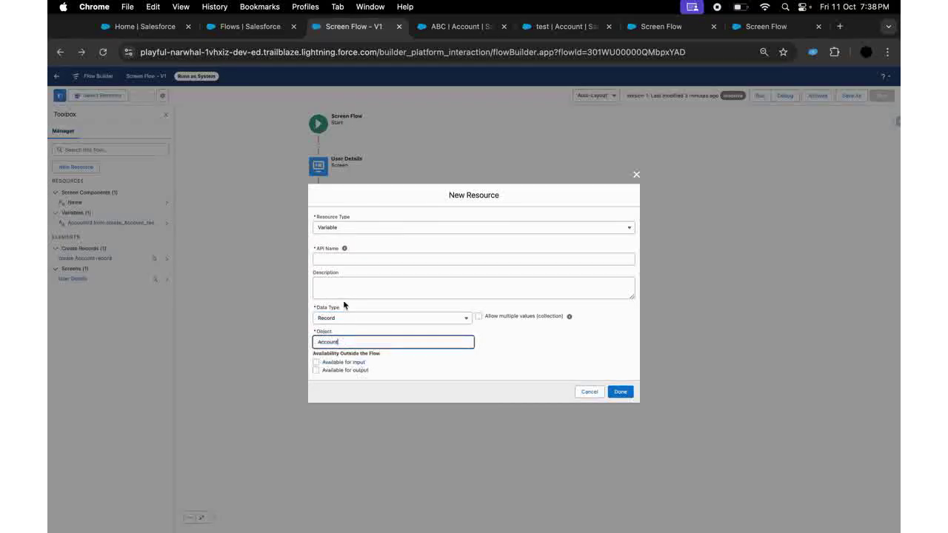
pyautogui.click(340, 260)
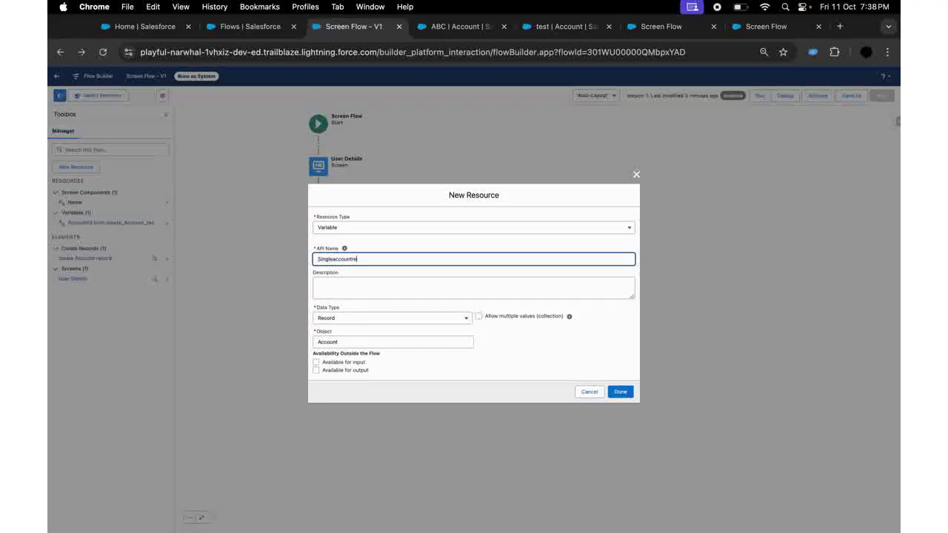
pyautogui.click(393, 374)
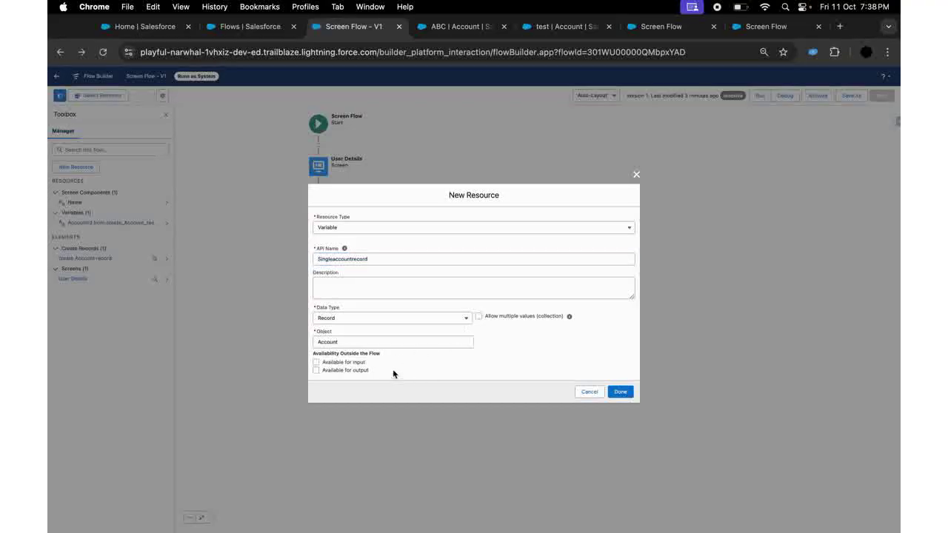
pyautogui.click(620, 393)
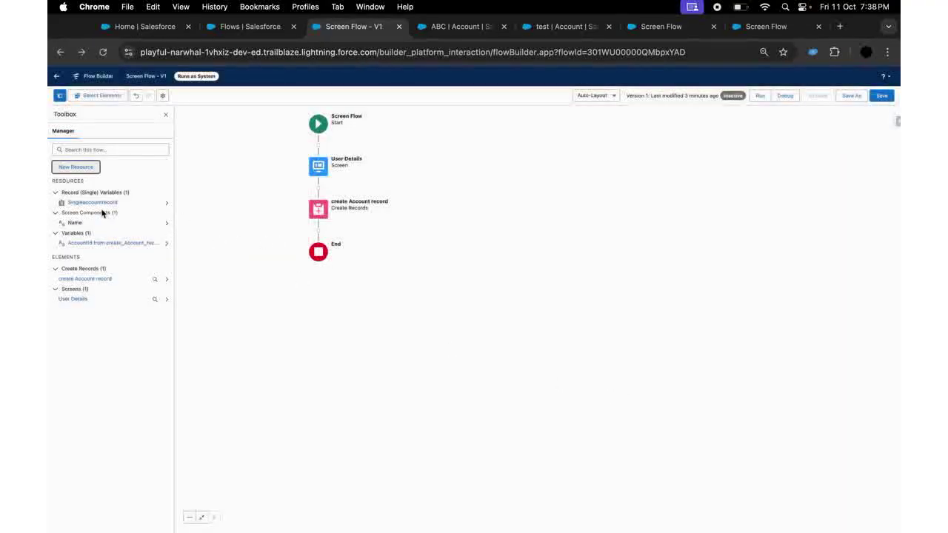
# - Check the settings of the Singleaccountrecord variable, then close it and the flow's resource list
pyautogui.click(96, 202)
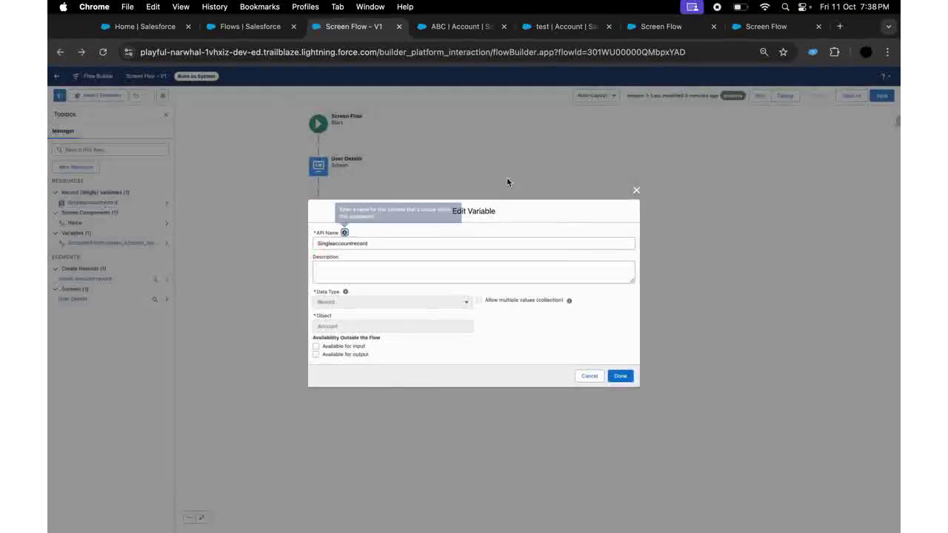
pyautogui.click(636, 190)
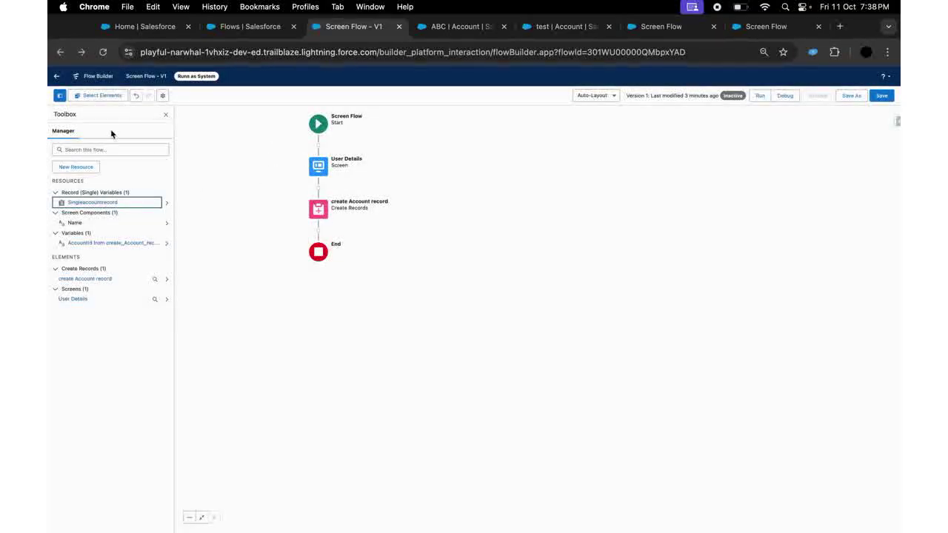
pyautogui.click(165, 114)
# - Open the User Details screen and add the required Account Name field from the Singleaccountrecord record variable
pyautogui.click(320, 168)
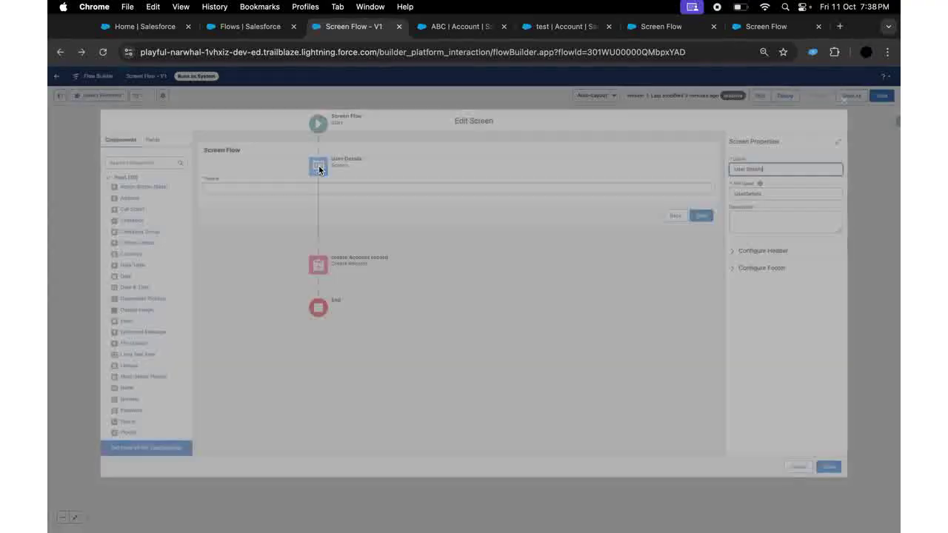
pyautogui.click(142, 136)
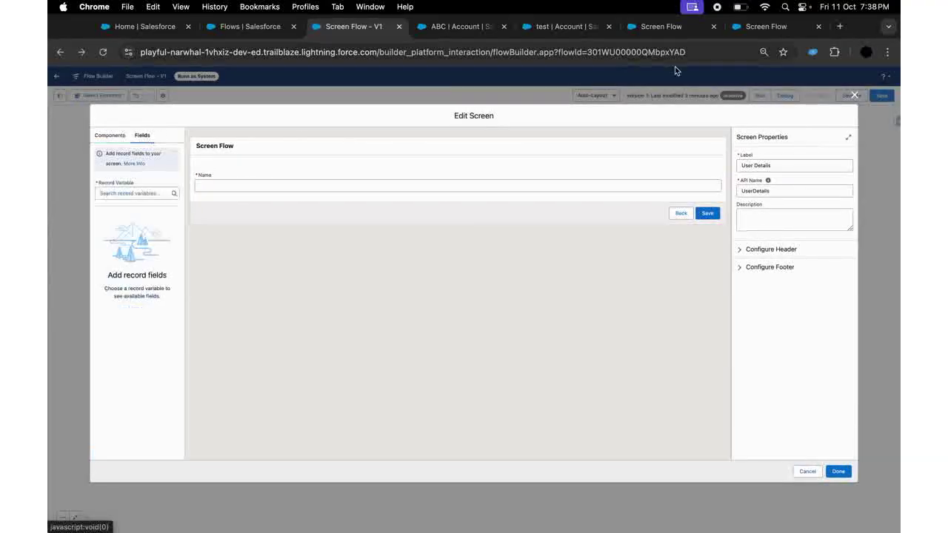
pyautogui.click(764, 52)
pyautogui.click(768, 77)
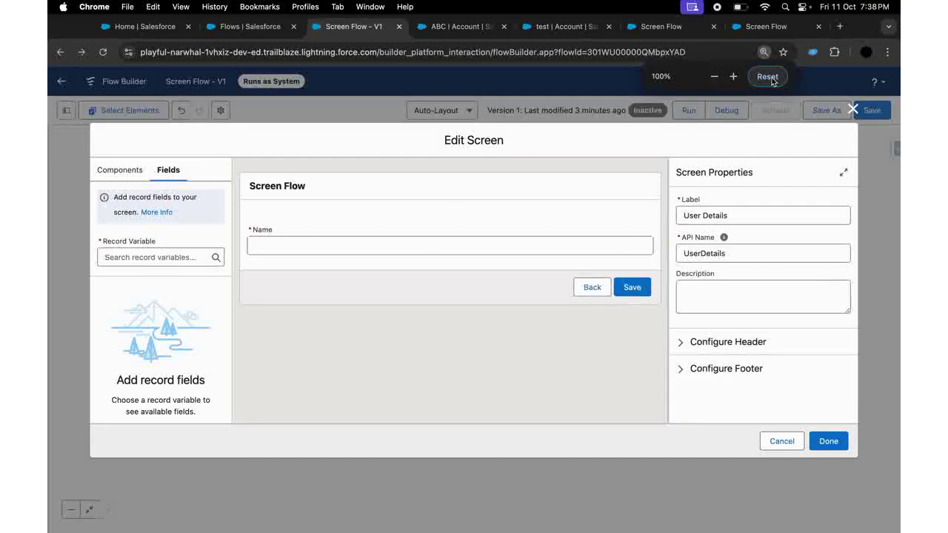
pyautogui.click(162, 255)
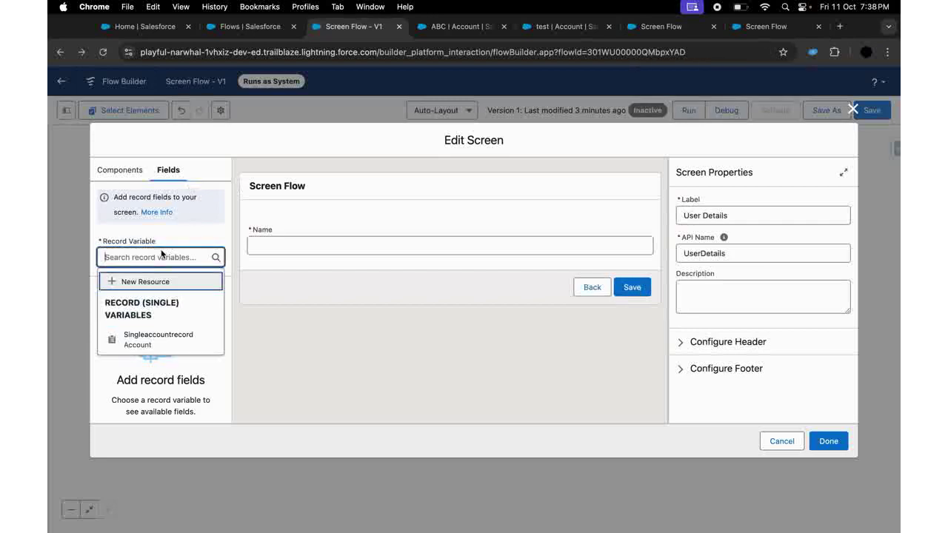
pyautogui.click(149, 340)
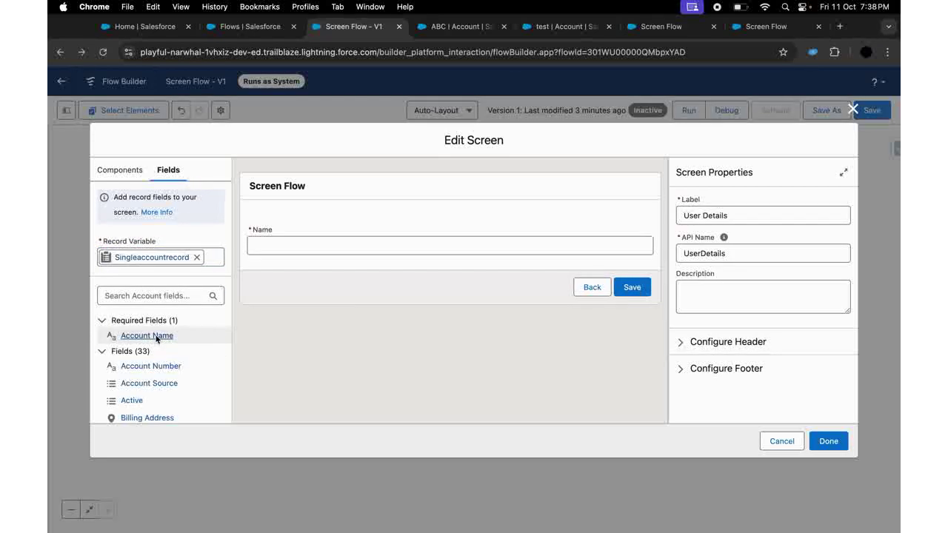
pyautogui.click(157, 337)
pyautogui.click(156, 337)
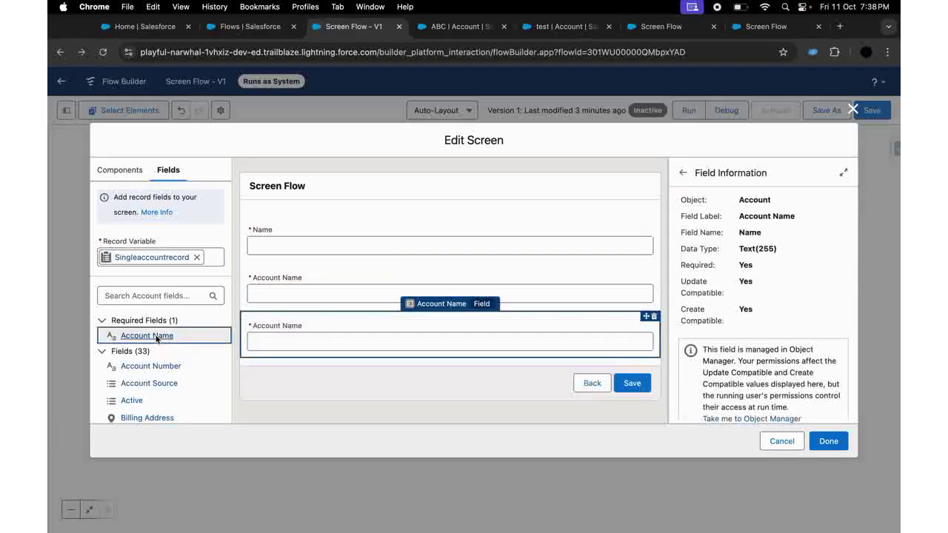
# - Delete the duplicate Account Name field from the User Details screen
pyautogui.click(415, 250)
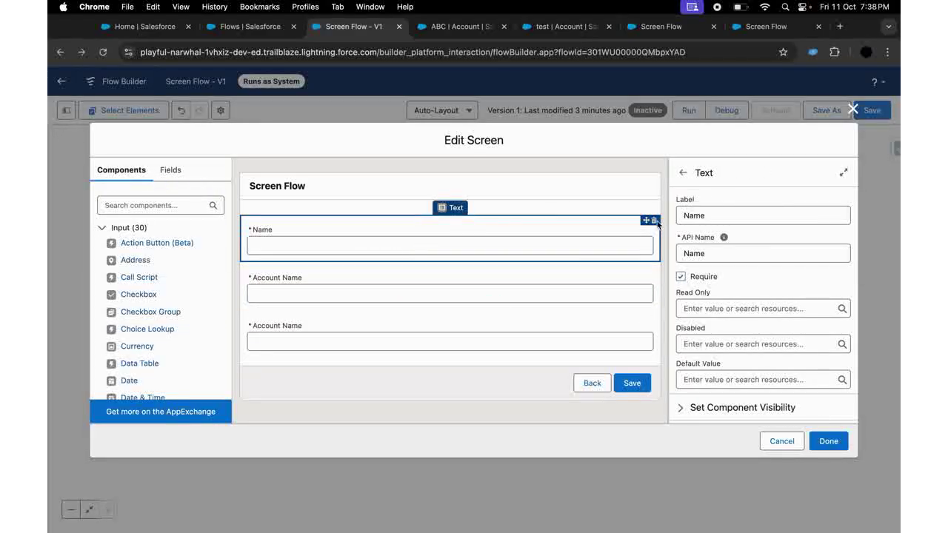
pyautogui.click(655, 269)
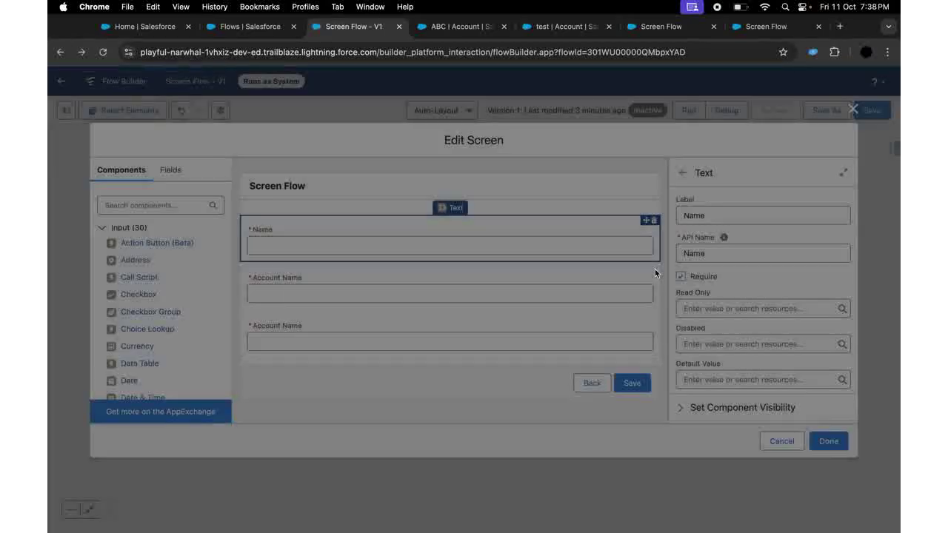
pyautogui.click(566, 329)
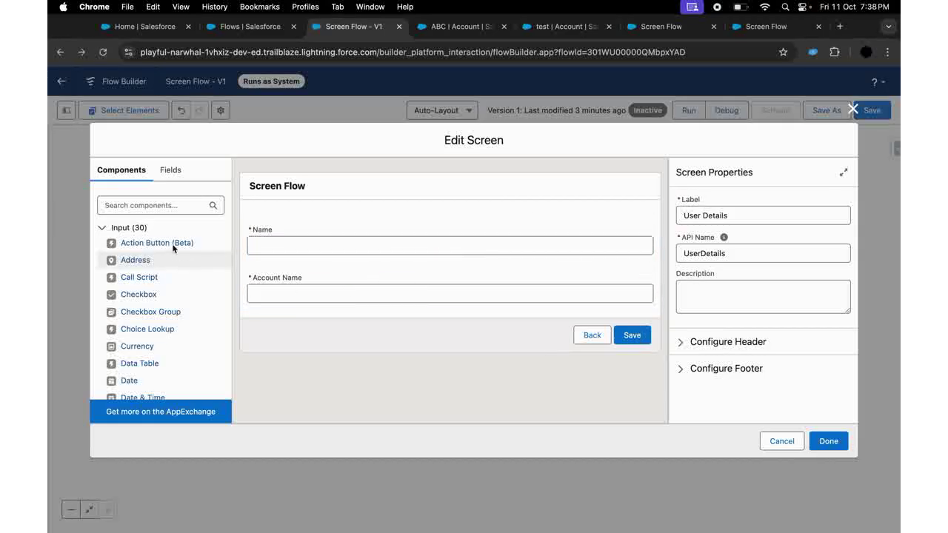
# - Compare the properties of the Name text component with the Account Name field's information, visibility and advanced settings
pyautogui.click(582, 237)
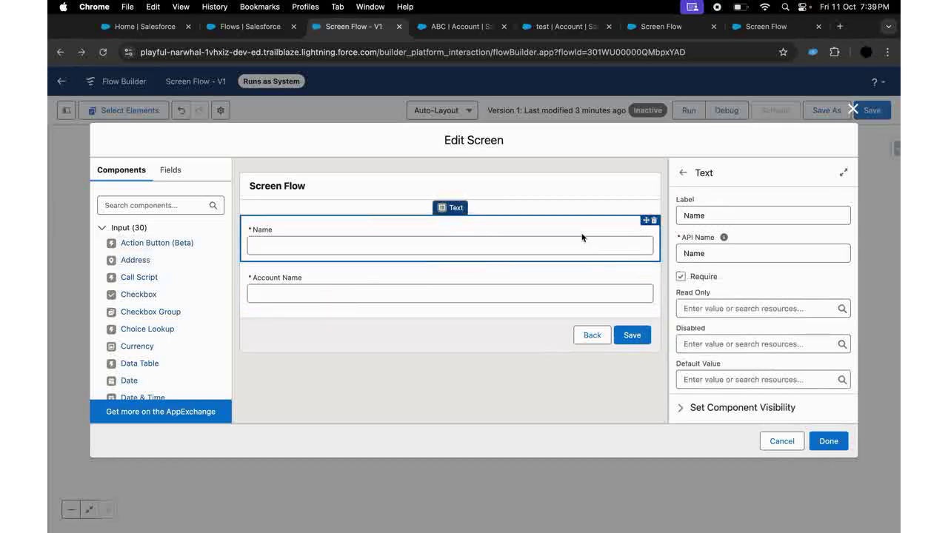
pyautogui.click(548, 290)
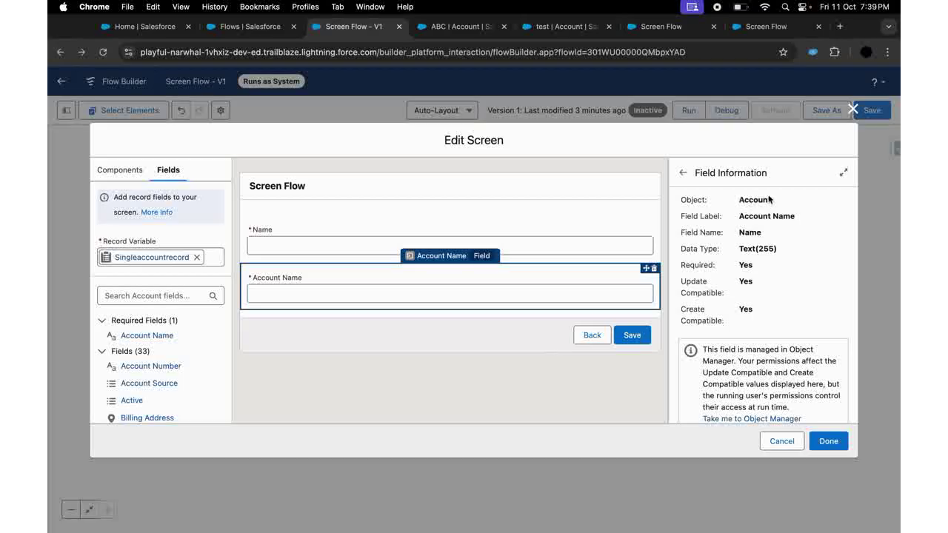
pyautogui.press('super+minus')
pyautogui.press('super+minus')
pyautogui.press('super+minus')
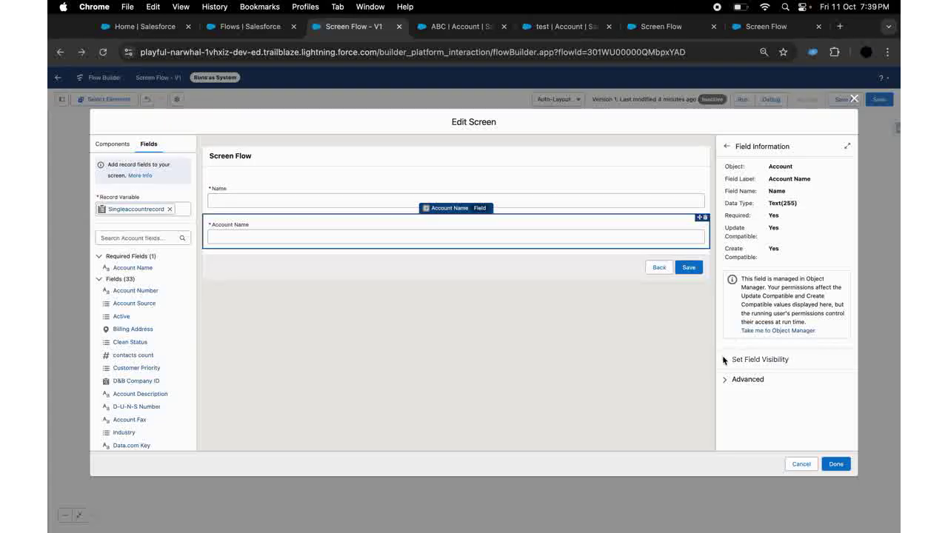
pyautogui.click(763, 360)
pyautogui.click(746, 420)
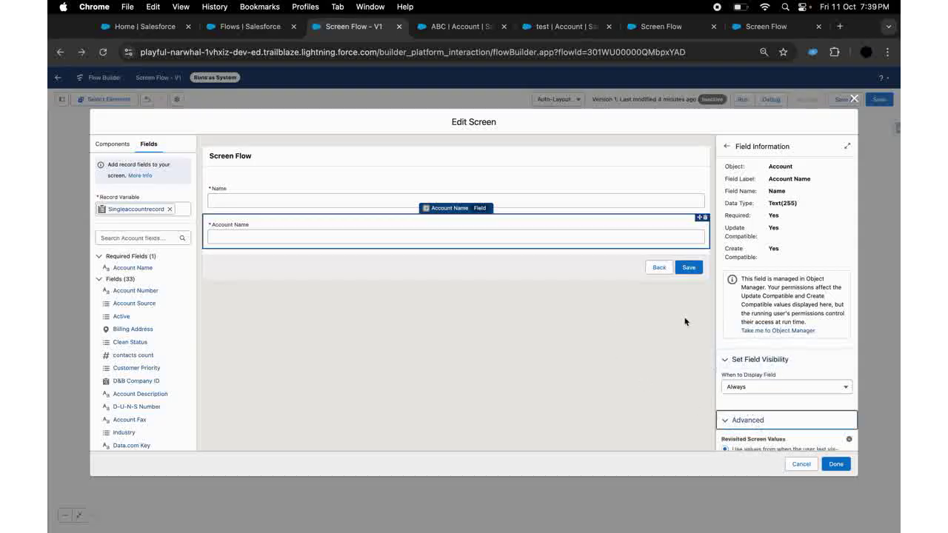
pyautogui.click(398, 205)
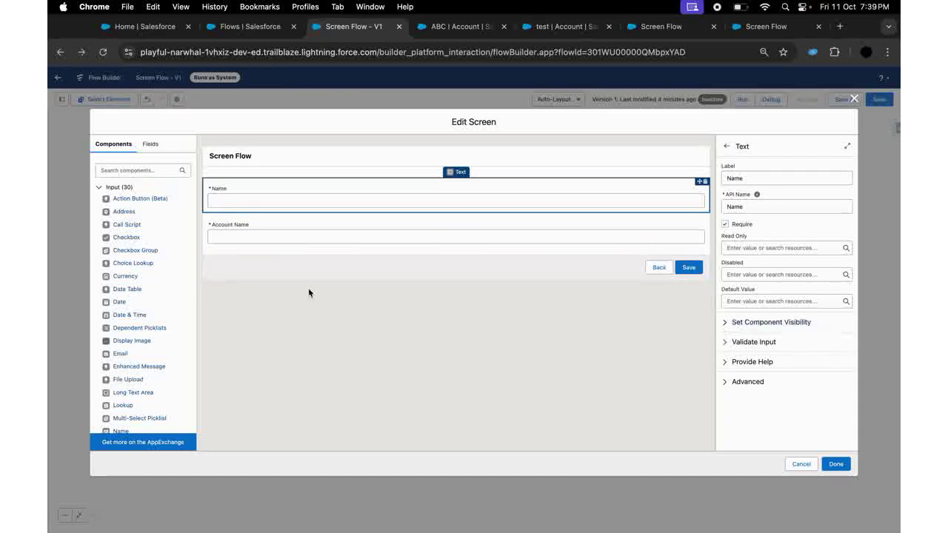
pyautogui.click(300, 242)
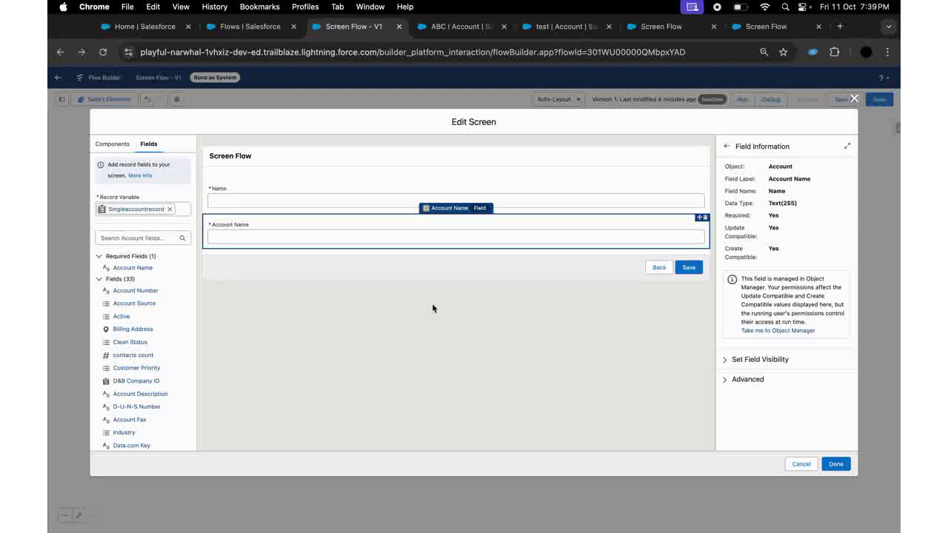
# - Try to delete the Name text component, and accept the User Details screen with its Account Name field
pyautogui.click(474, 187)
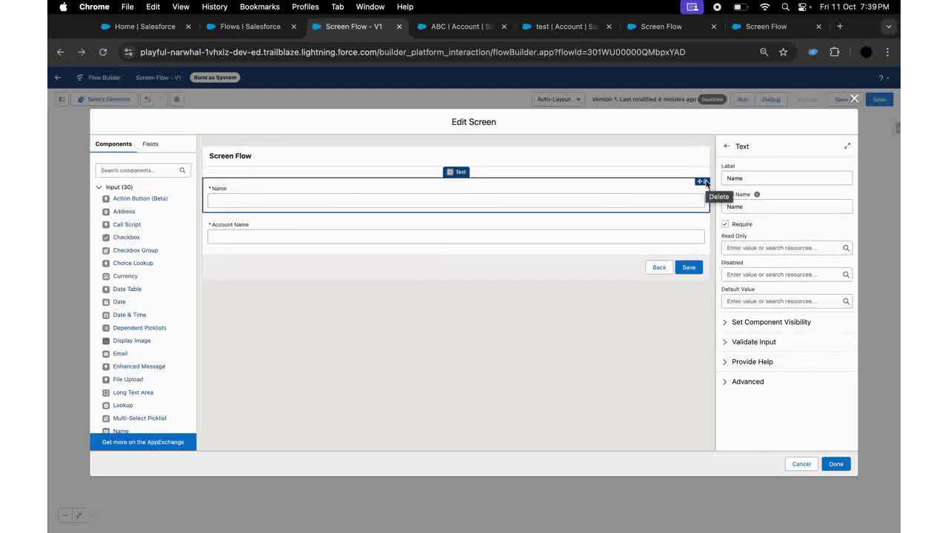
pyautogui.click(150, 145)
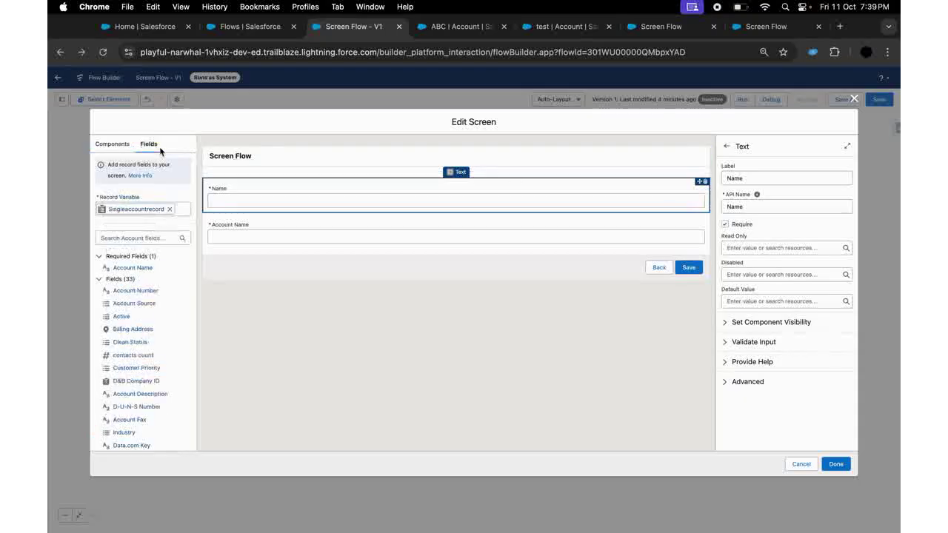
pyautogui.click(706, 183)
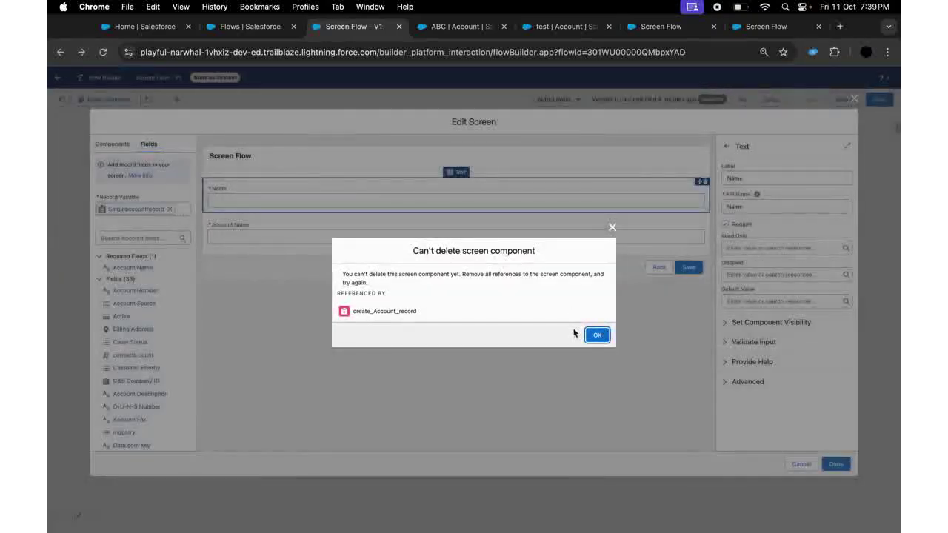
pyautogui.click(597, 337)
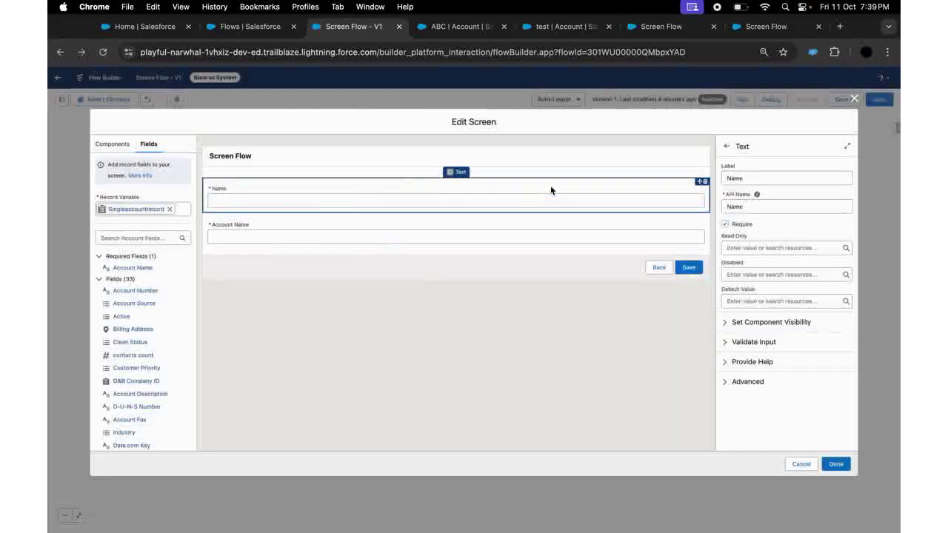
pyautogui.click(673, 244)
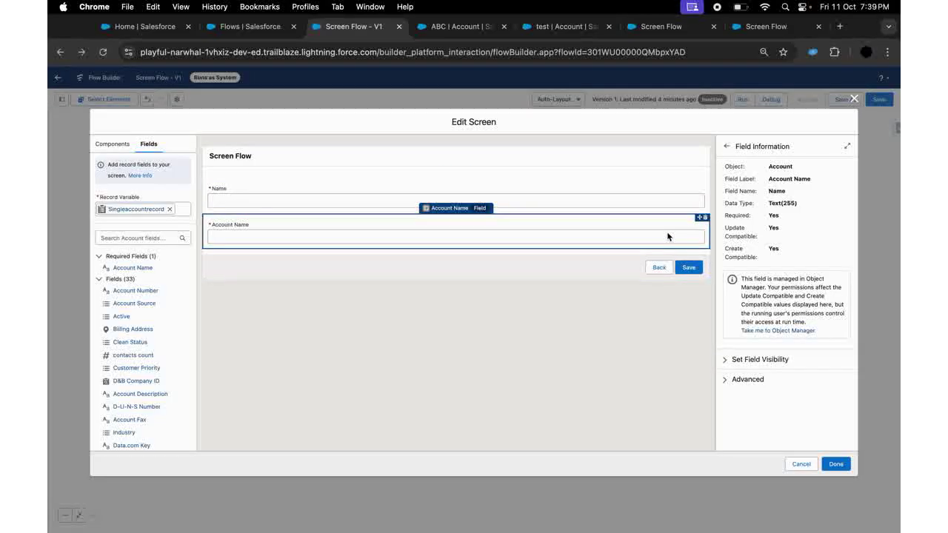
pyautogui.click(835, 465)
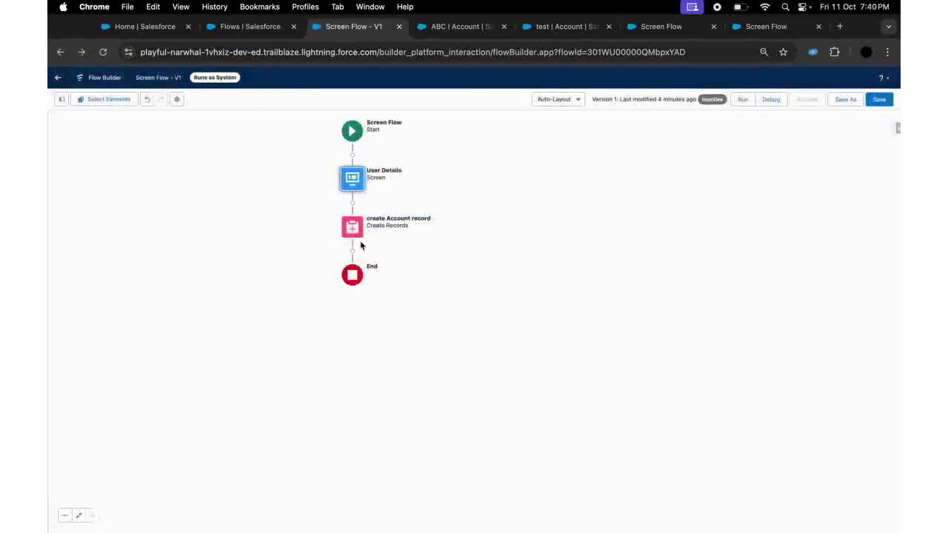
# - In the create Account record element, clear the Name field's value and set the record field values to come From a Record Variable
pyautogui.click(356, 231)
pyautogui.click(315, 263)
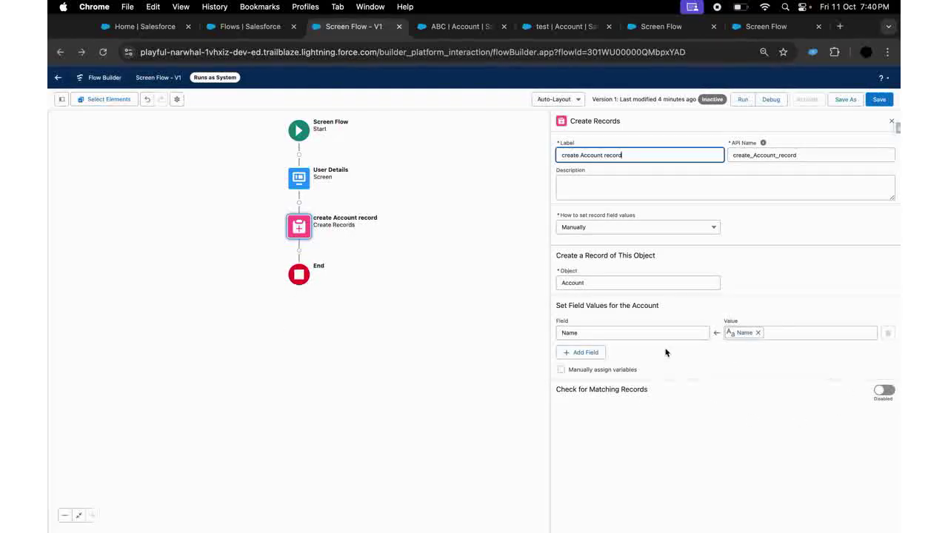
pyautogui.click(833, 338)
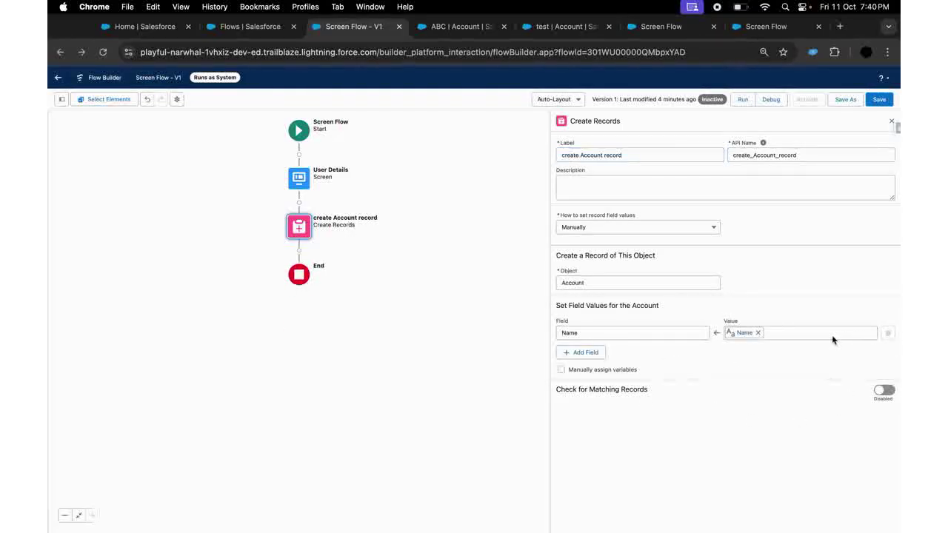
pyautogui.click(757, 333)
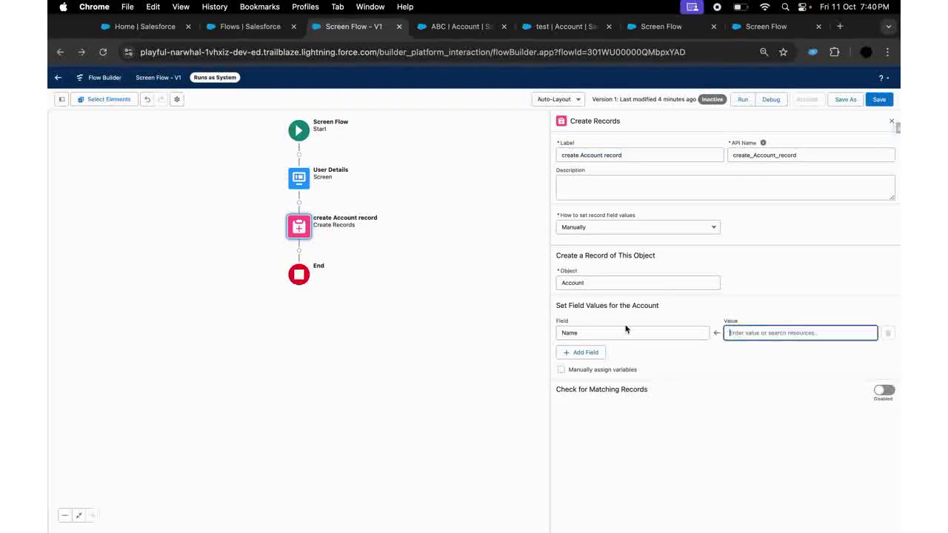
pyautogui.click(593, 239)
pyautogui.click(598, 226)
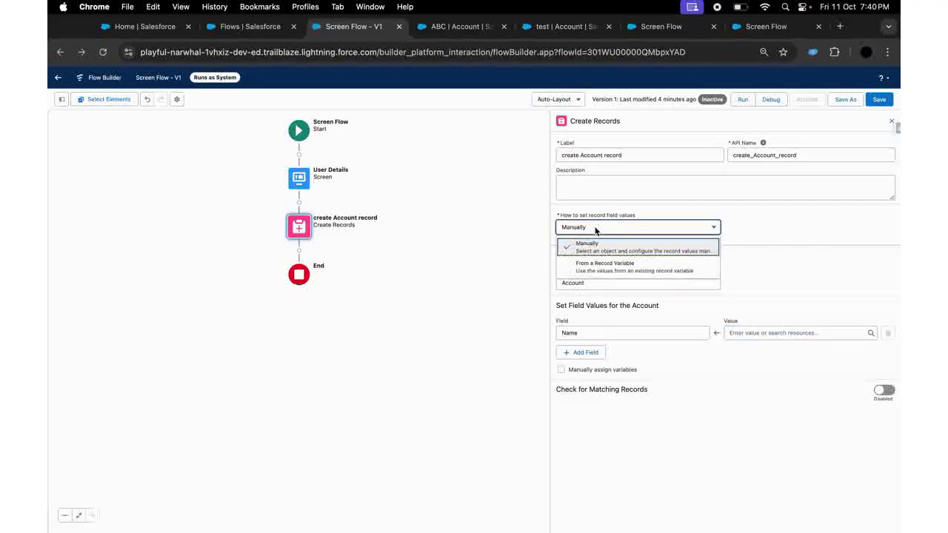
pyautogui.click(587, 261)
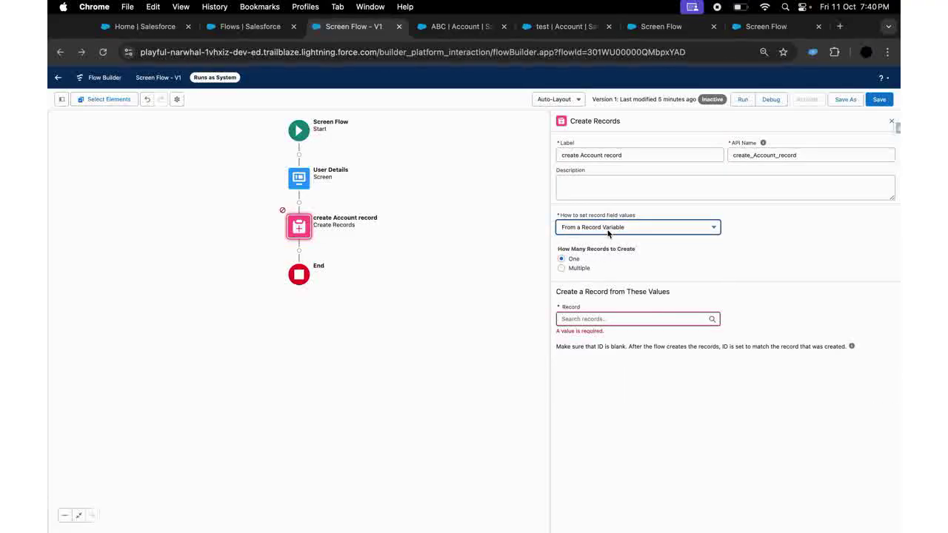
# - Delete the Name text component from the User Details screen, check the Account Name field, and accept the screen
pyautogui.doubleClick(299, 178)
pyautogui.click(579, 187)
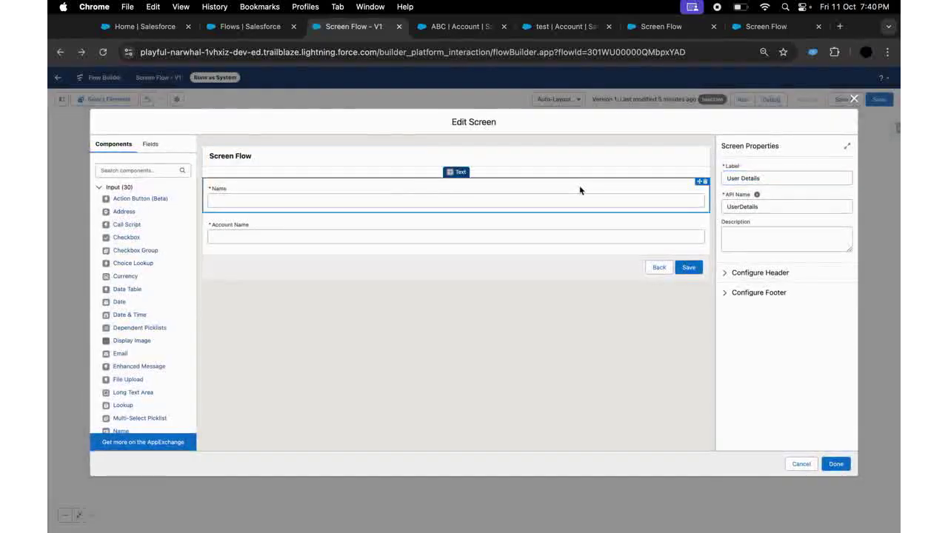
pyautogui.click(705, 181)
pyautogui.click(545, 317)
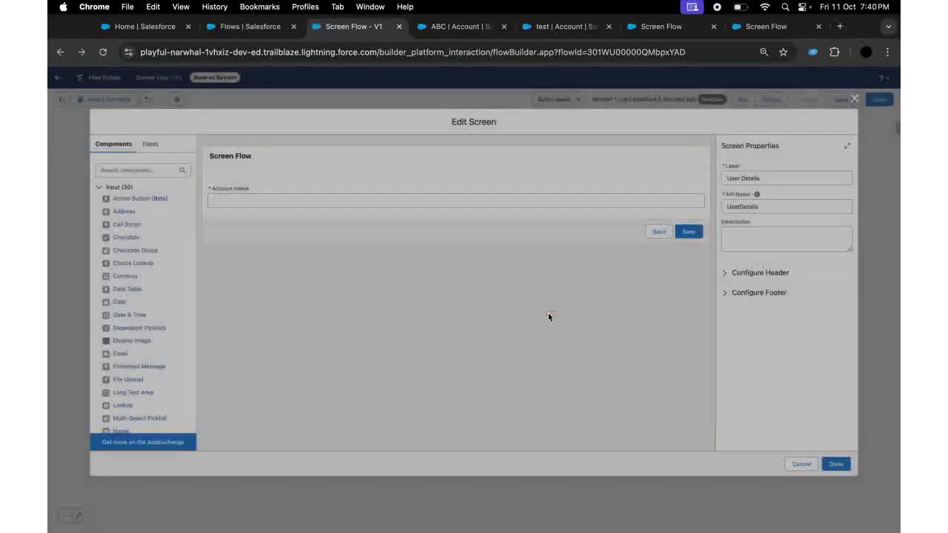
pyautogui.click(486, 192)
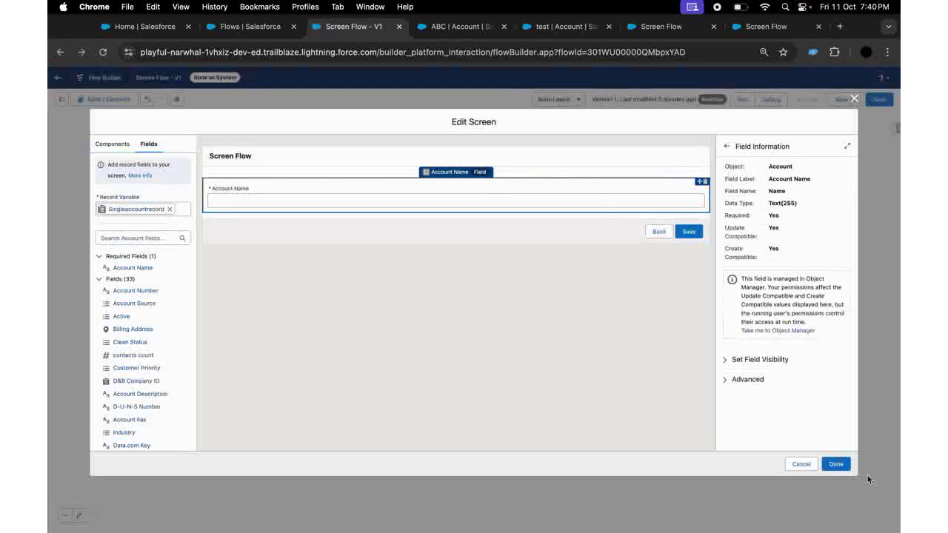
pyautogui.click(836, 464)
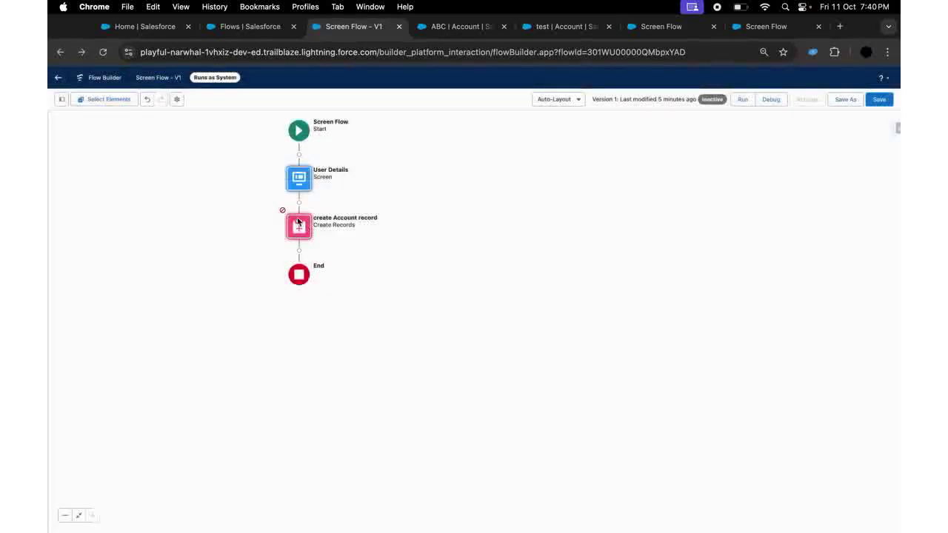
# - Set Singleaccountrecord as the record for the create Account record element and save the flow
pyautogui.click(297, 222)
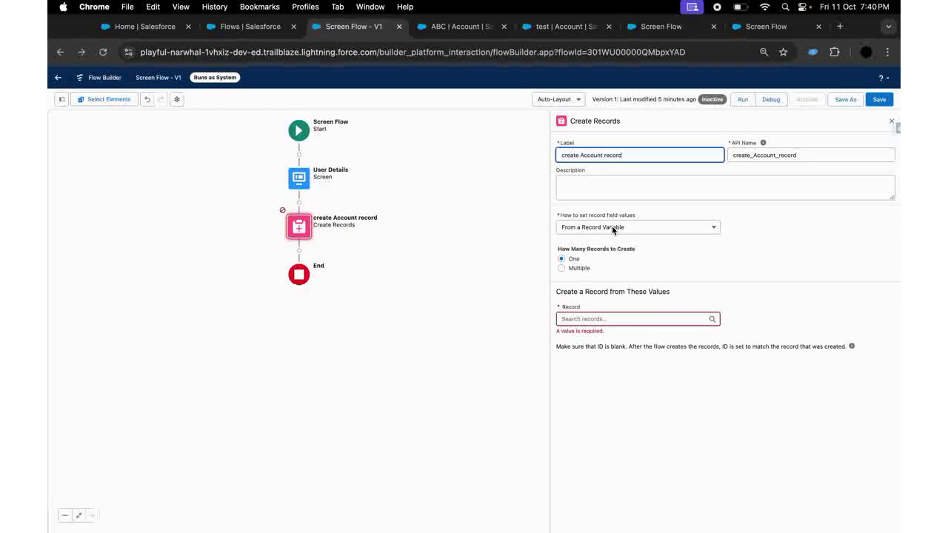
pyautogui.click(596, 323)
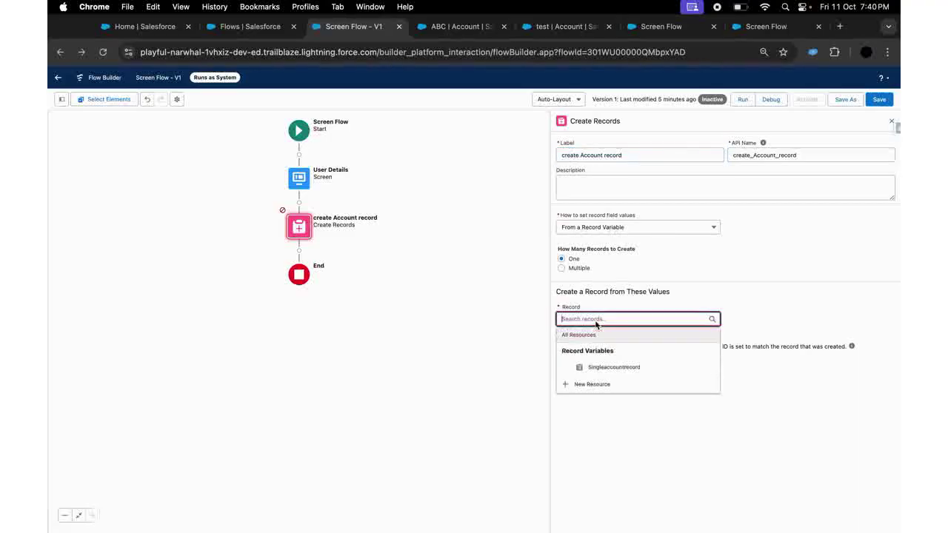
pyautogui.click(599, 366)
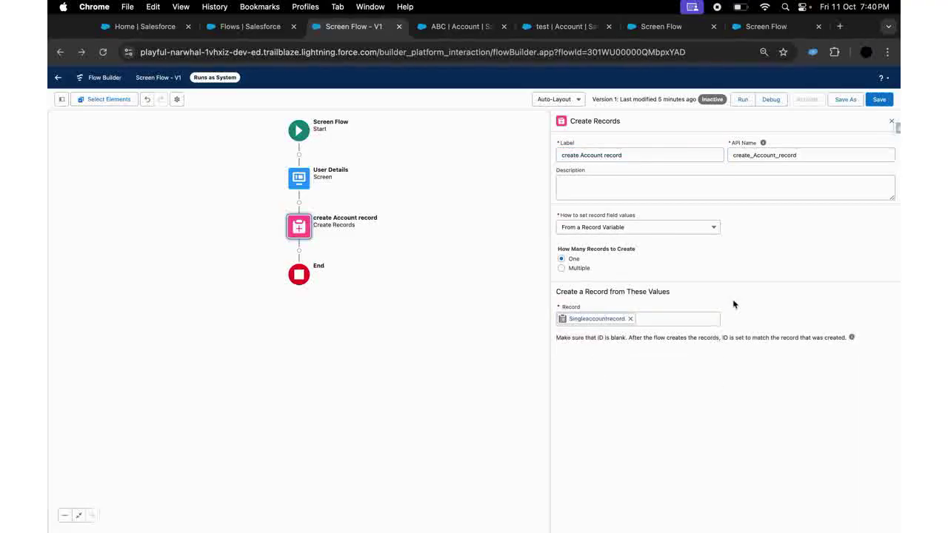
pyautogui.click(880, 99)
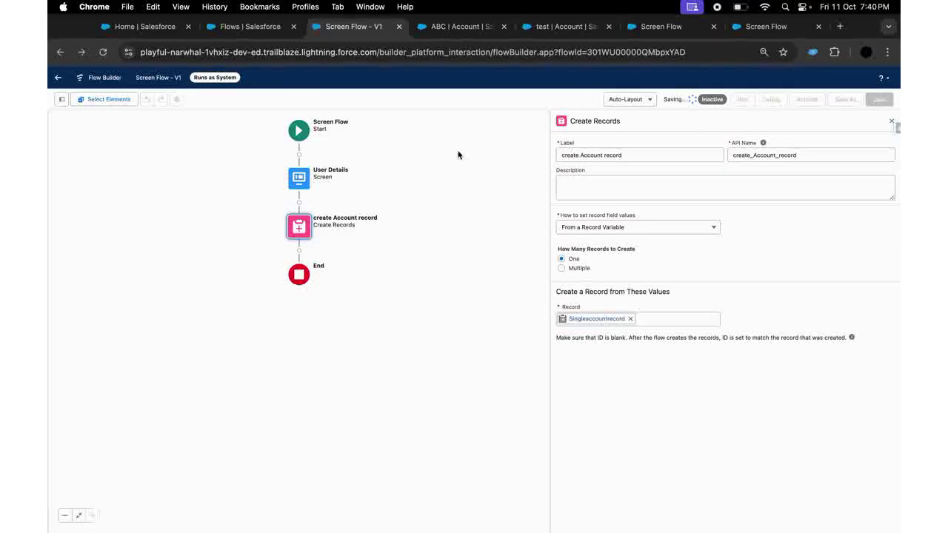
# - Open the User Details screen, inspect its Account Name field and the record fields option, and close it without changes
pyautogui.click(294, 175)
pyautogui.click(294, 175)
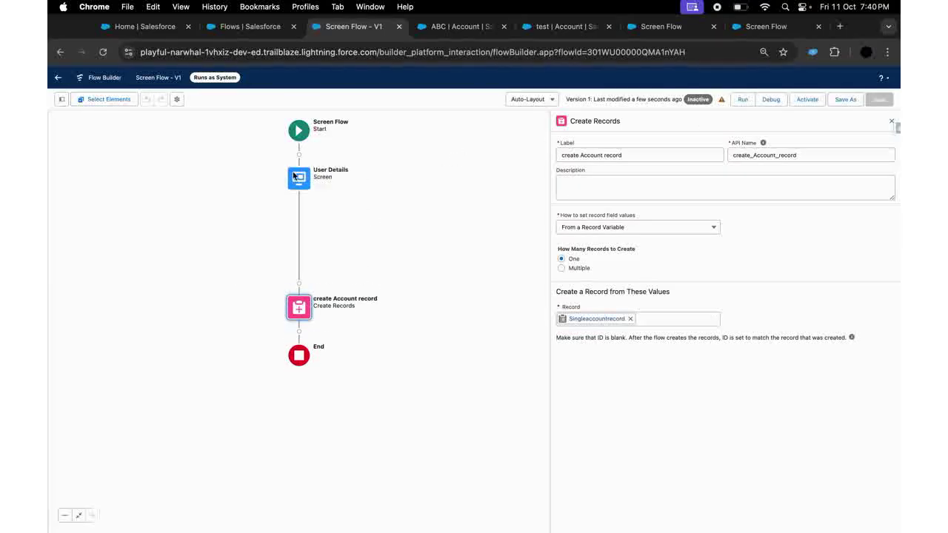
pyautogui.doubleClick(293, 175)
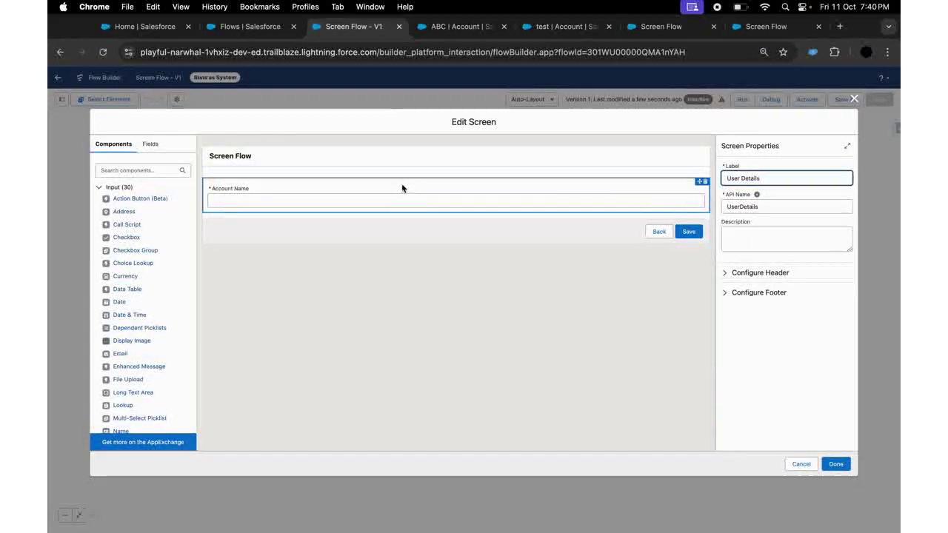
pyautogui.click(148, 145)
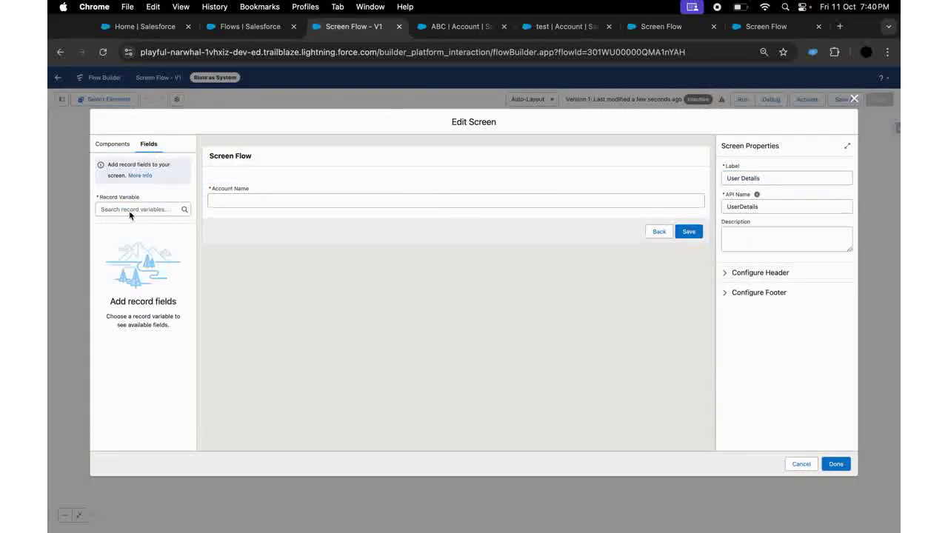
pyautogui.click(121, 143)
pyautogui.click(157, 147)
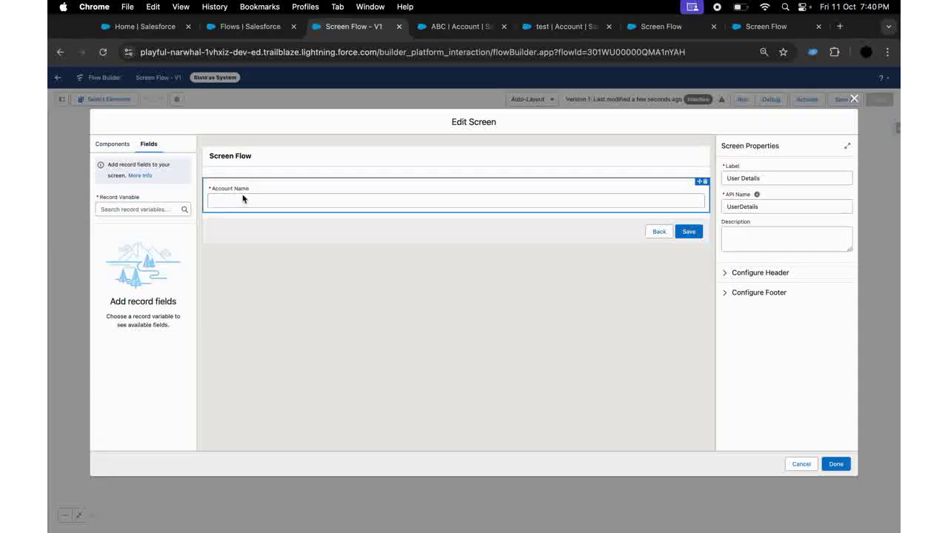
pyautogui.click(856, 99)
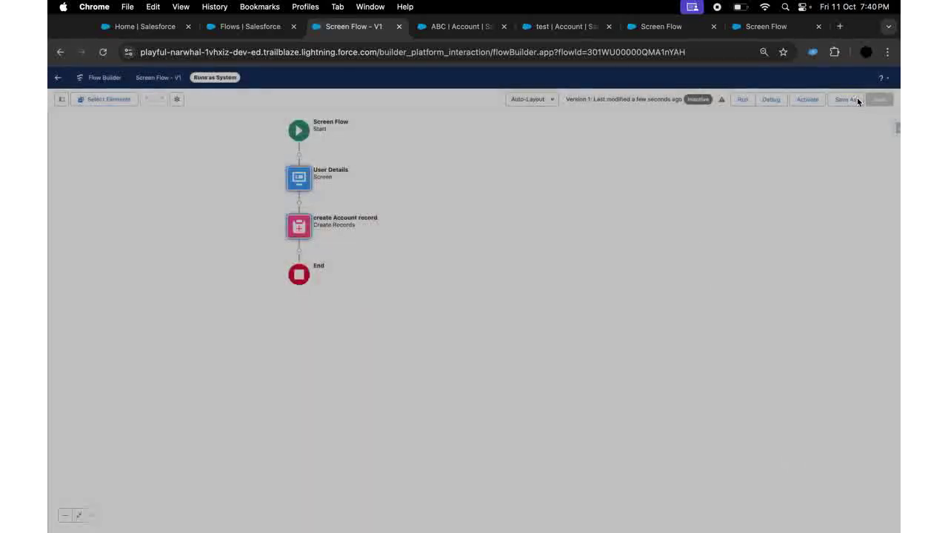
# - Open the ABC account from the Accounts list in the Sales app and examine the Account Name in its details
pyautogui.click(135, 28)
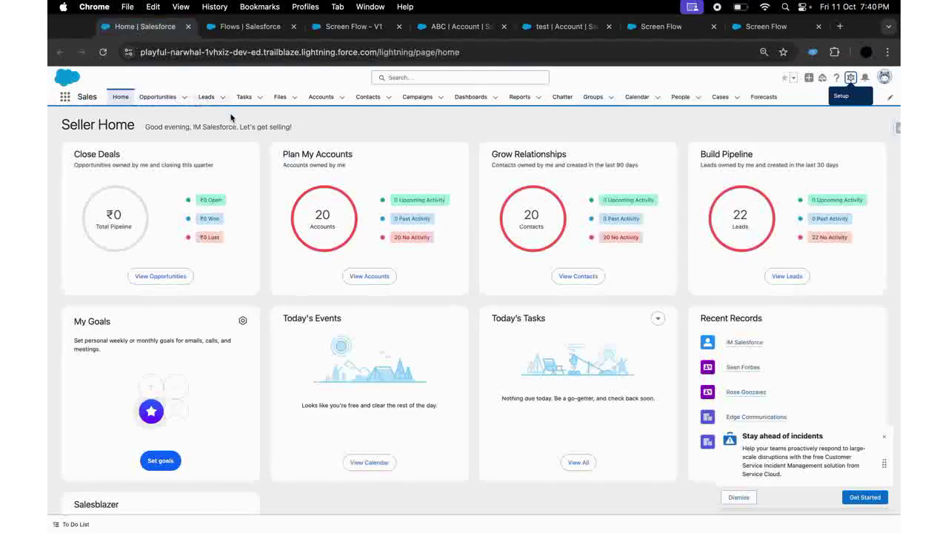
pyautogui.click(321, 97)
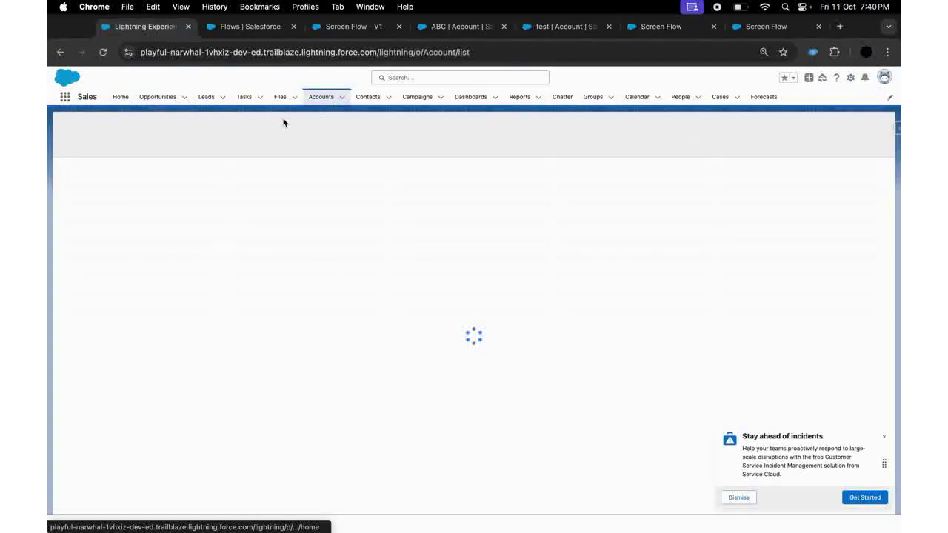
pyautogui.click(103, 181)
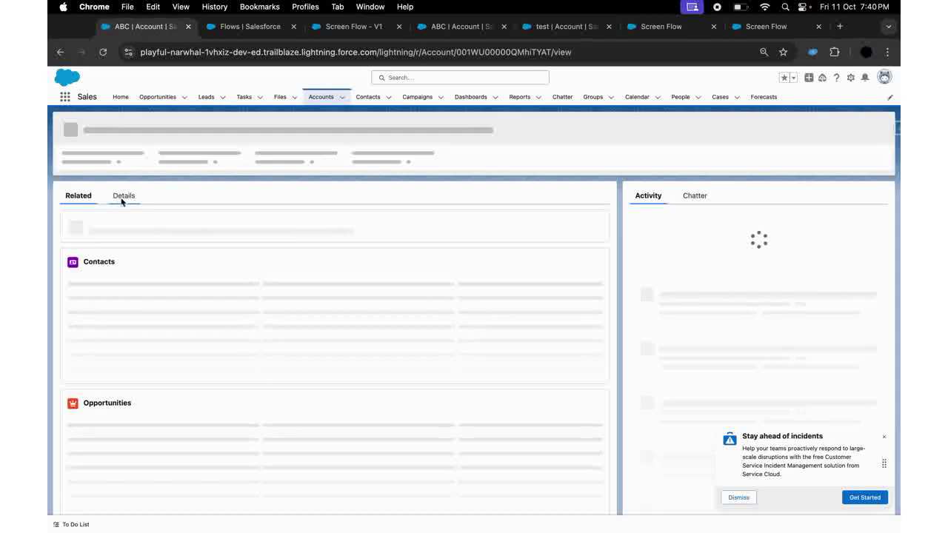
pyautogui.click(122, 200)
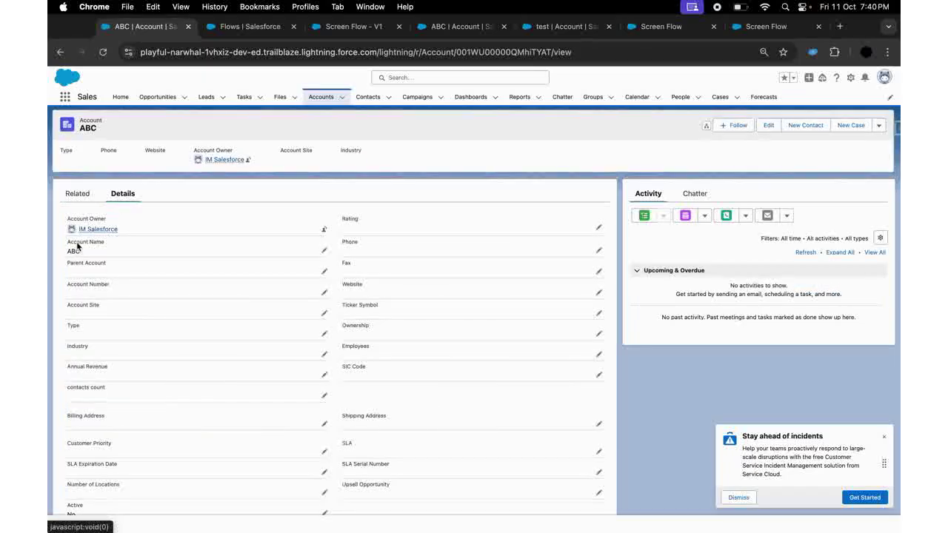
pyautogui.doubleClick(79, 250)
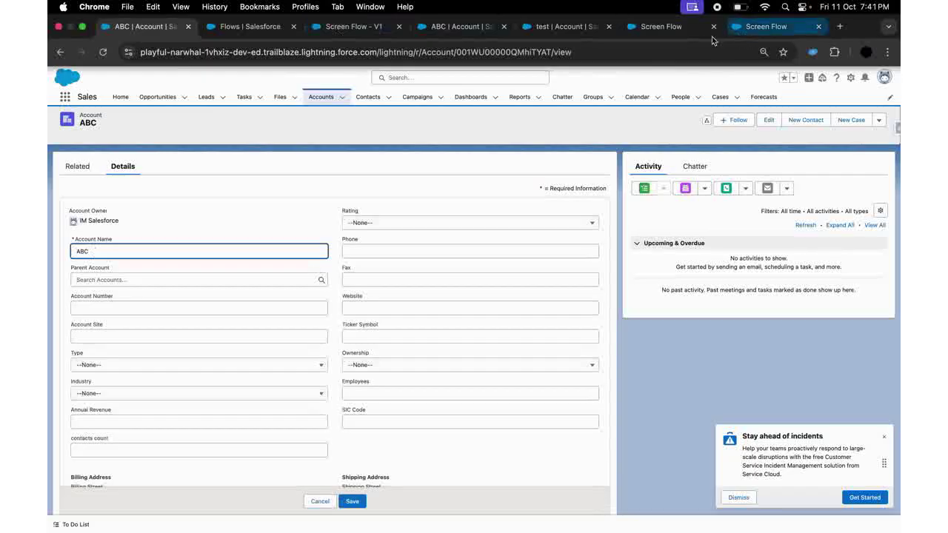
pyautogui.click(534, 28)
# - Debug the screen flow with the Account Name test1 and save the entry to finish the run
pyautogui.click(355, 26)
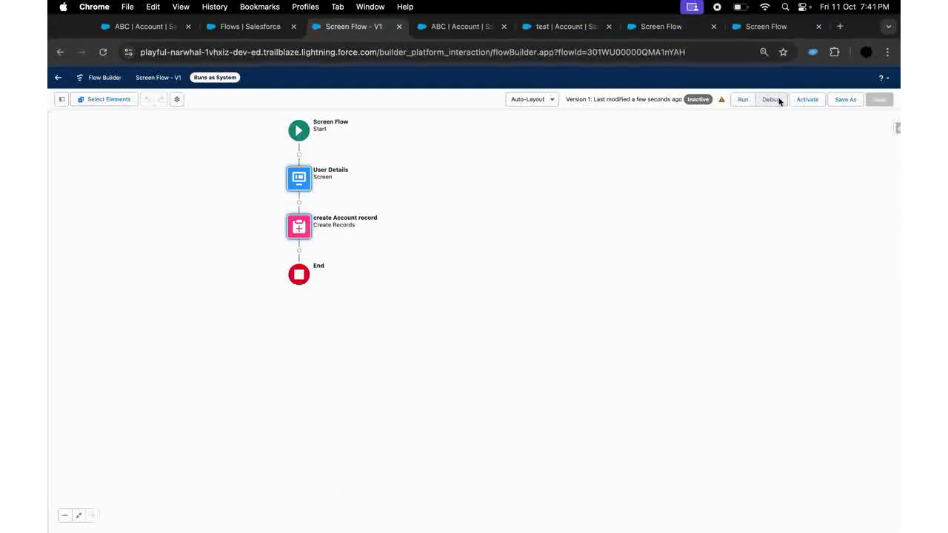
pyautogui.click(771, 99)
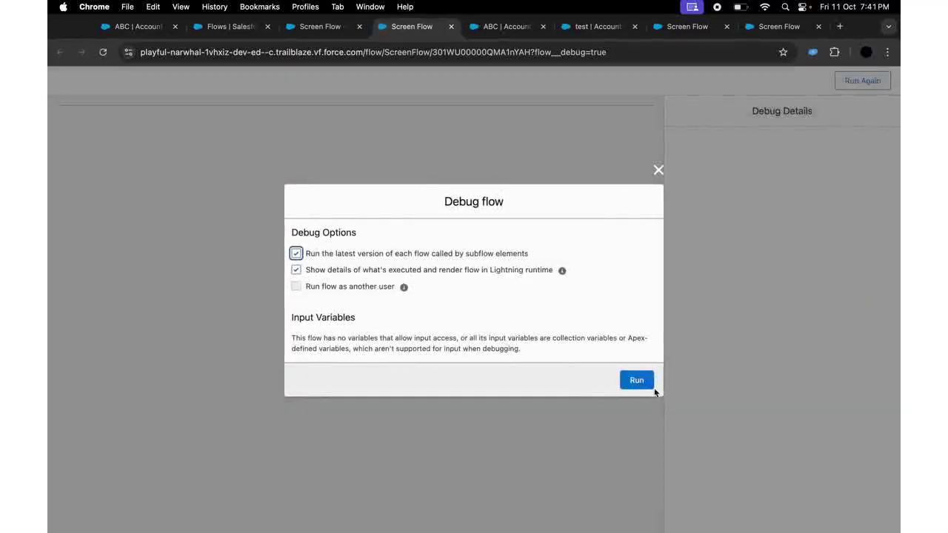
pyautogui.click(638, 381)
pyautogui.click(135, 164)
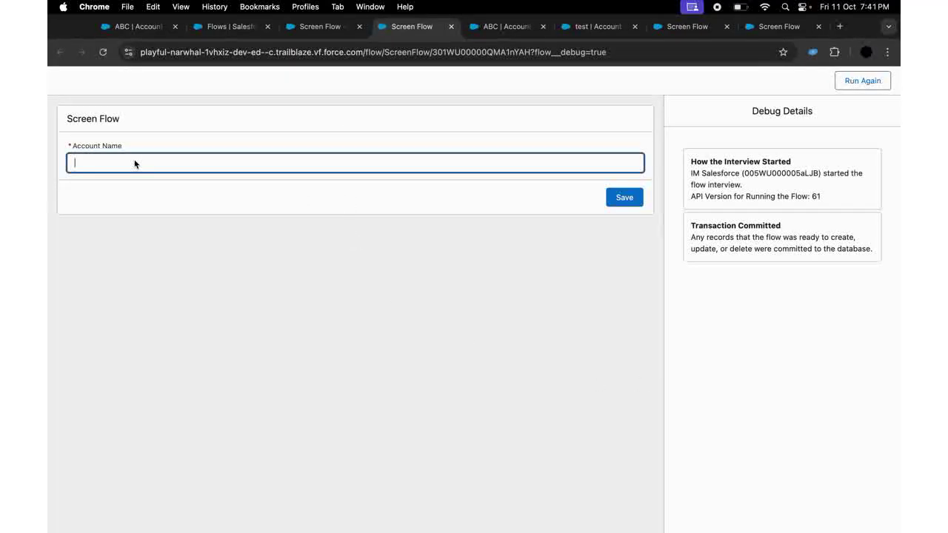
pyautogui.write('test1')
pyautogui.click(626, 201)
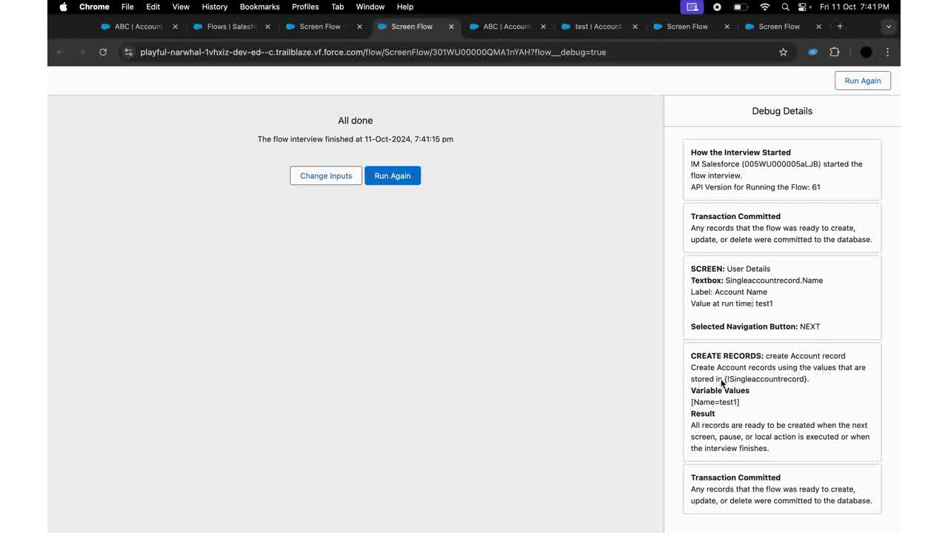
# - Review the create Account record entry in the debug details and compare it with the earlier ABC debug run
pyautogui.tripleClick(765, 383)
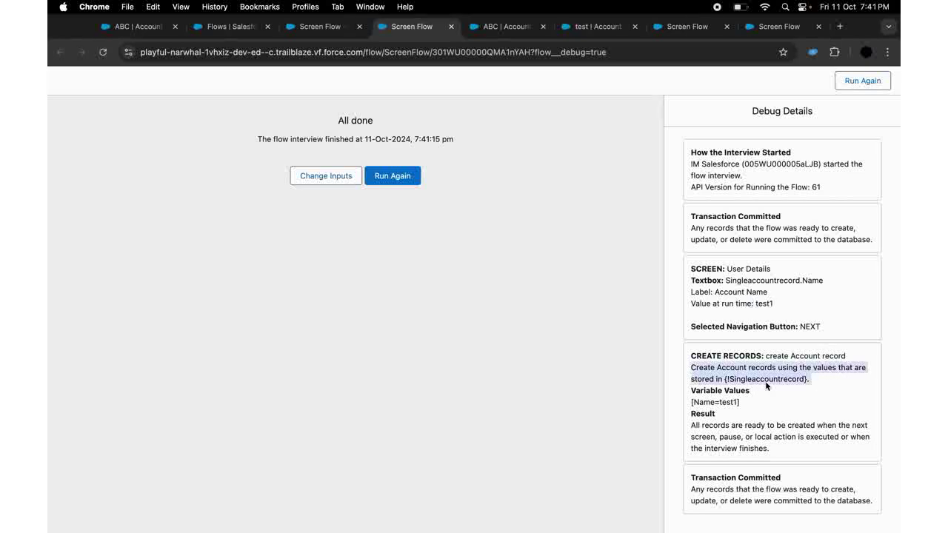
pyautogui.click(750, 396)
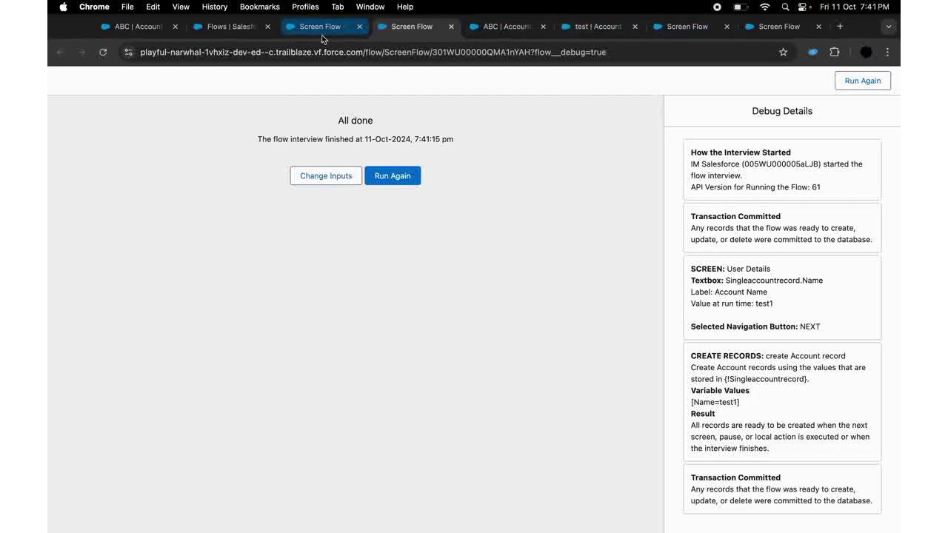
pyautogui.click(680, 28)
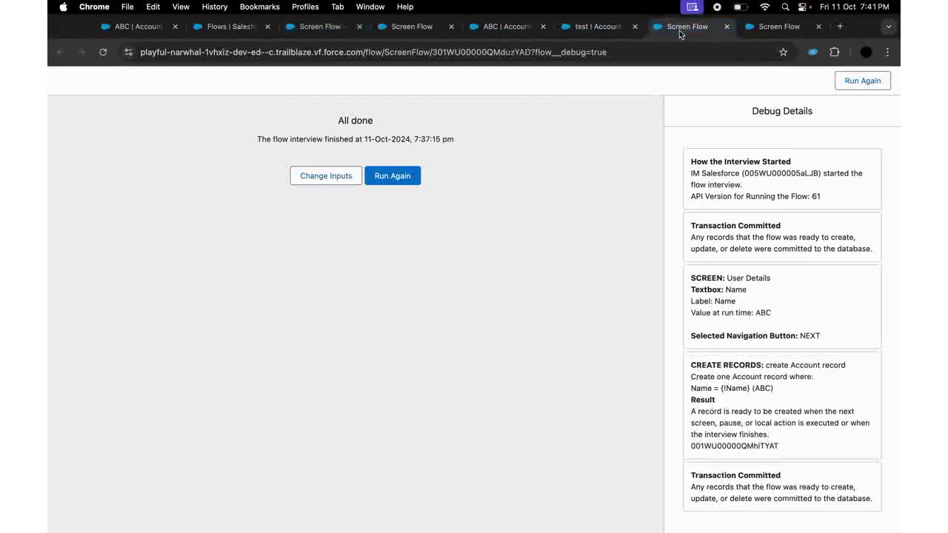
# - From the Flows setup page, open Salesforce Inspector's Data Export and run the query "select id from account where createddate=today"
pyautogui.click(227, 28)
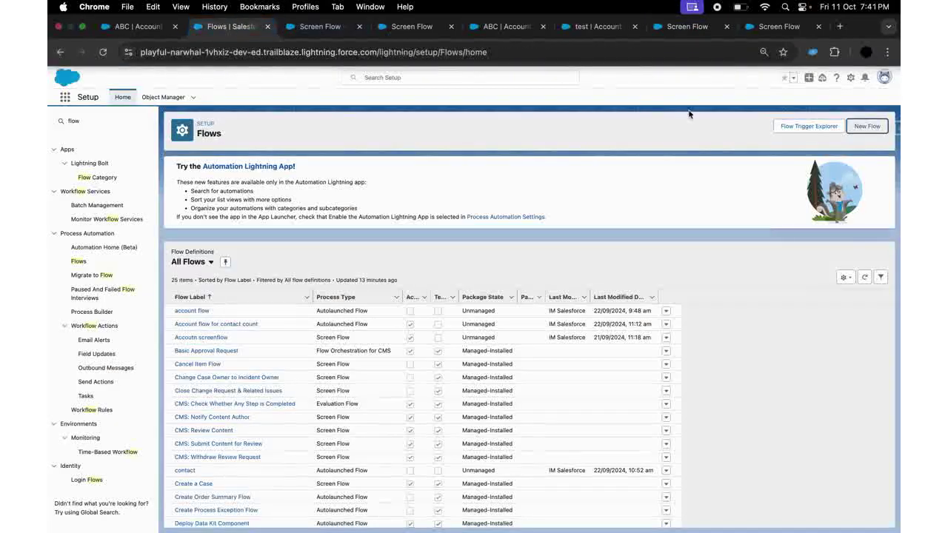
pyautogui.click(896, 128)
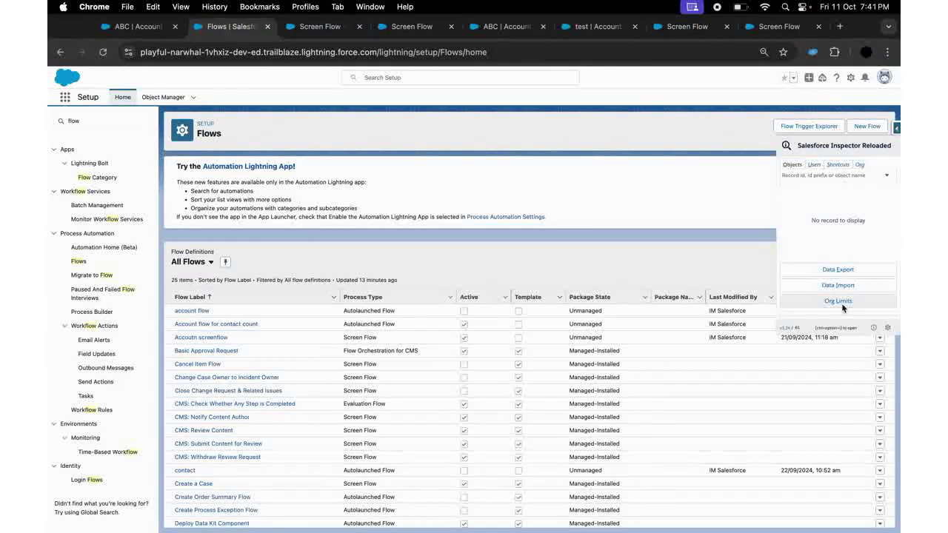
pyautogui.click(838, 271)
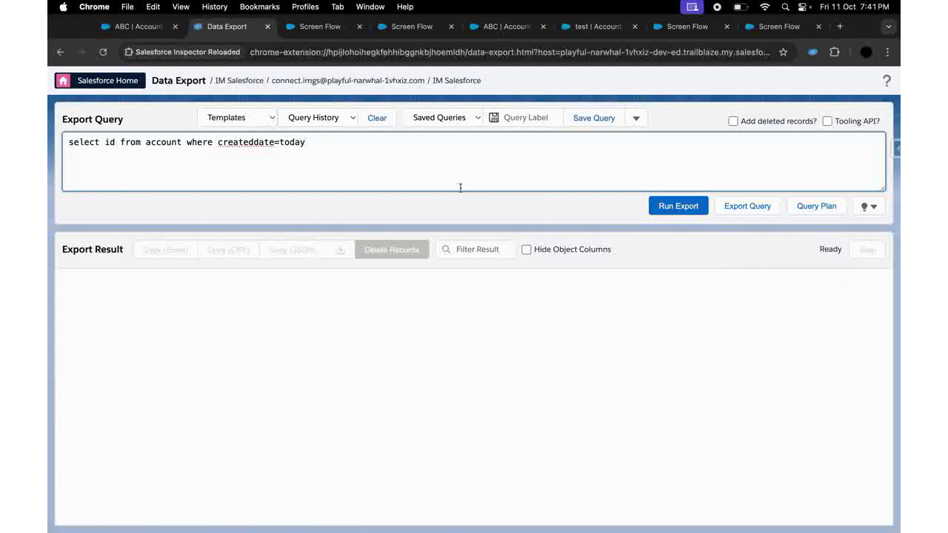
pyautogui.click(666, 208)
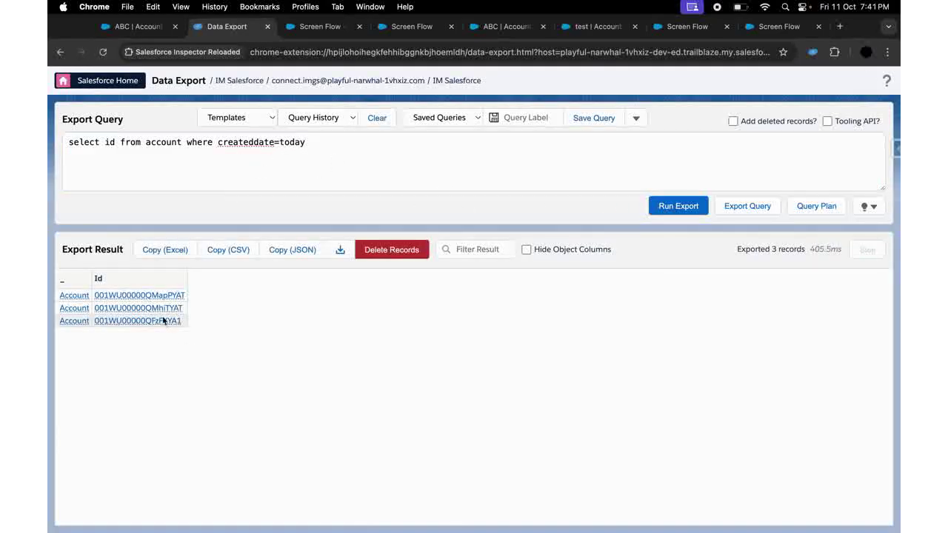
# - View the last account of the query results in Salesforce and examine its details
pyautogui.click(136, 320)
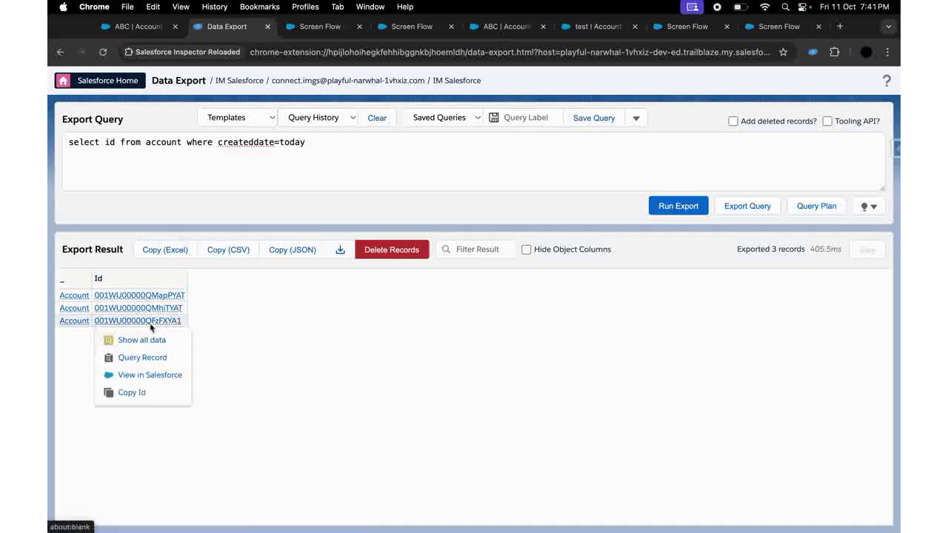
pyautogui.click(149, 375)
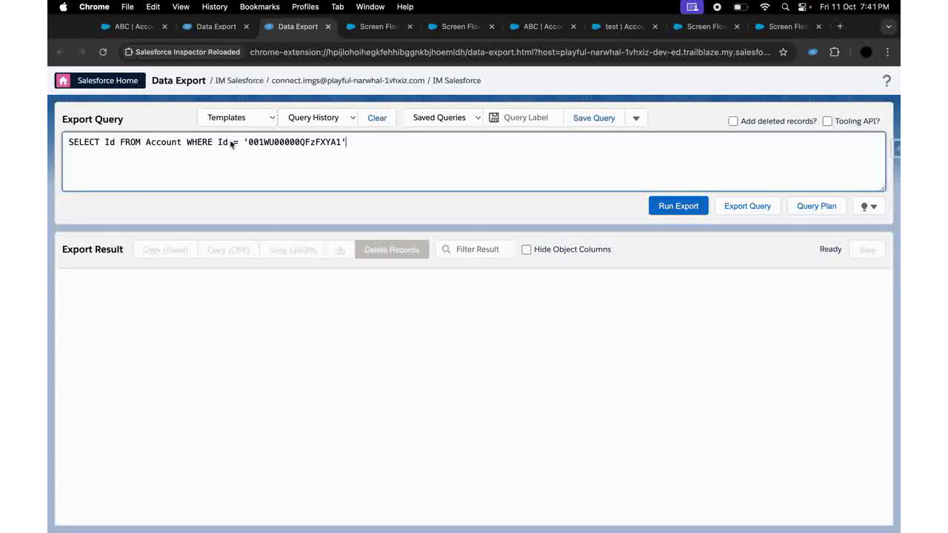
pyautogui.click(213, 27)
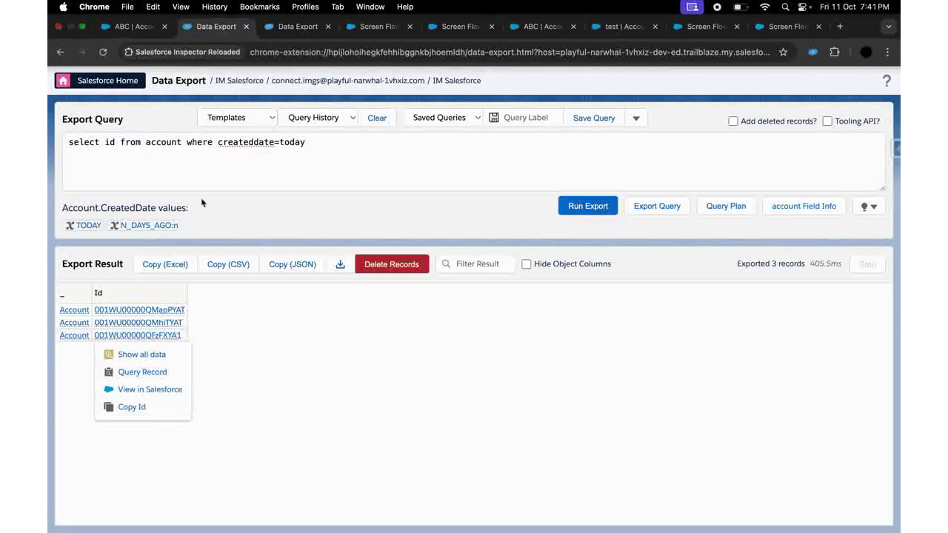
pyautogui.click(176, 339)
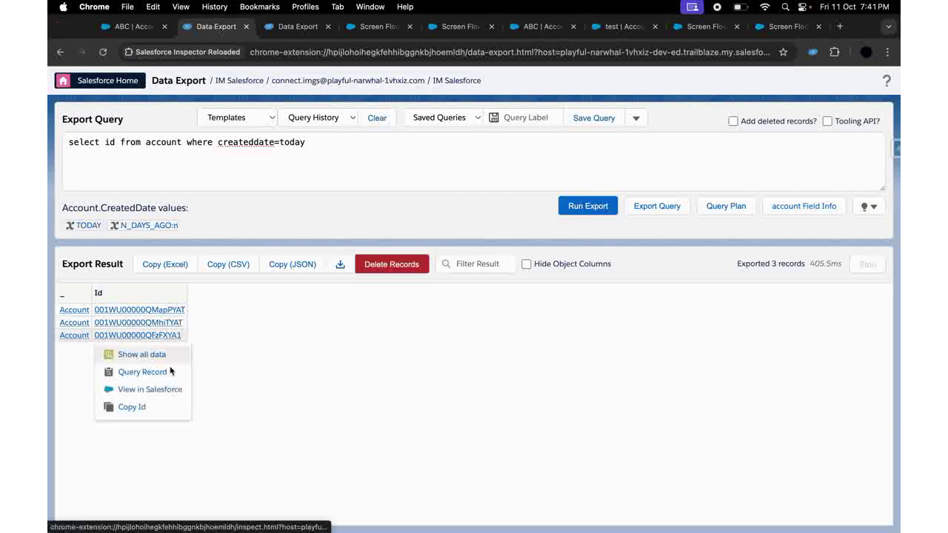
pyautogui.click(140, 391)
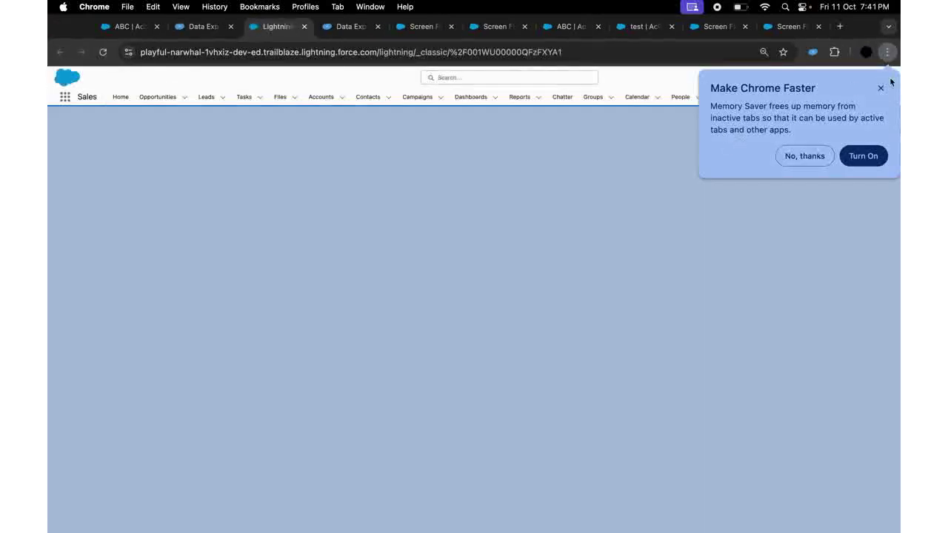
pyautogui.click(881, 89)
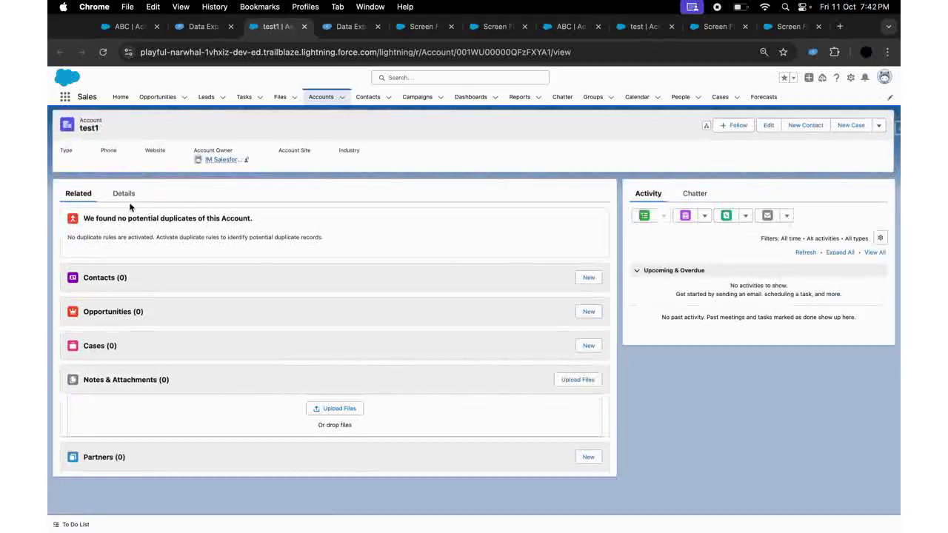
pyautogui.click(132, 203)
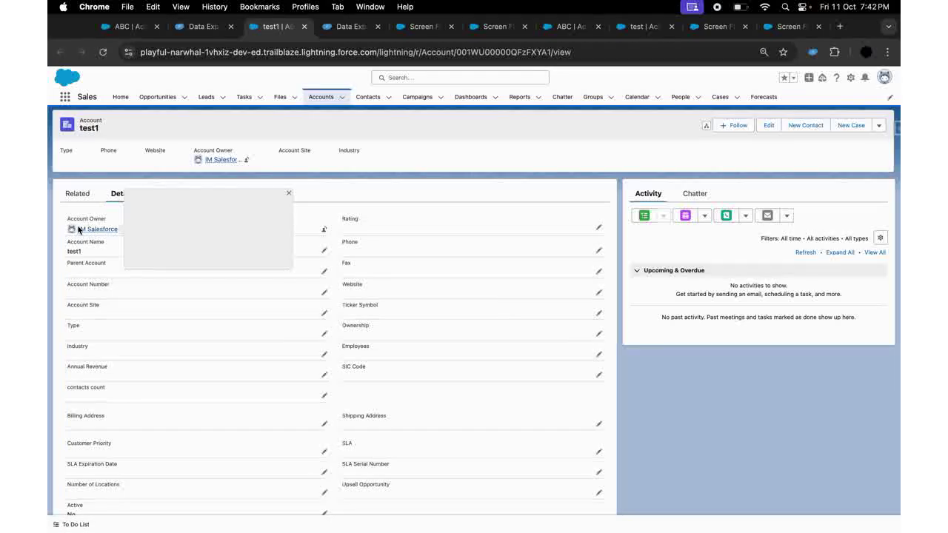
# - Return to the flow, open the User Details screen for editing, and choose Singleaccountrecord as the record variable for its fields
pyautogui.click(412, 28)
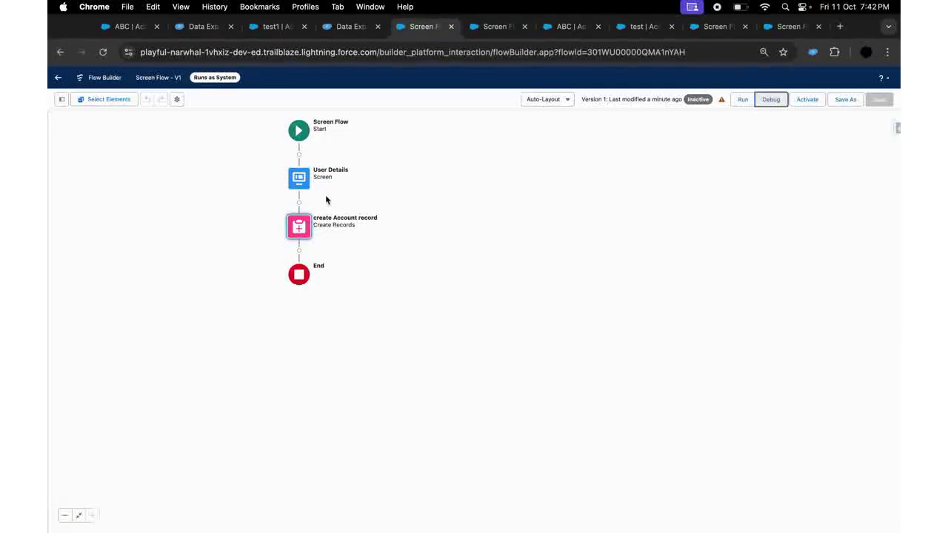
pyautogui.click(296, 179)
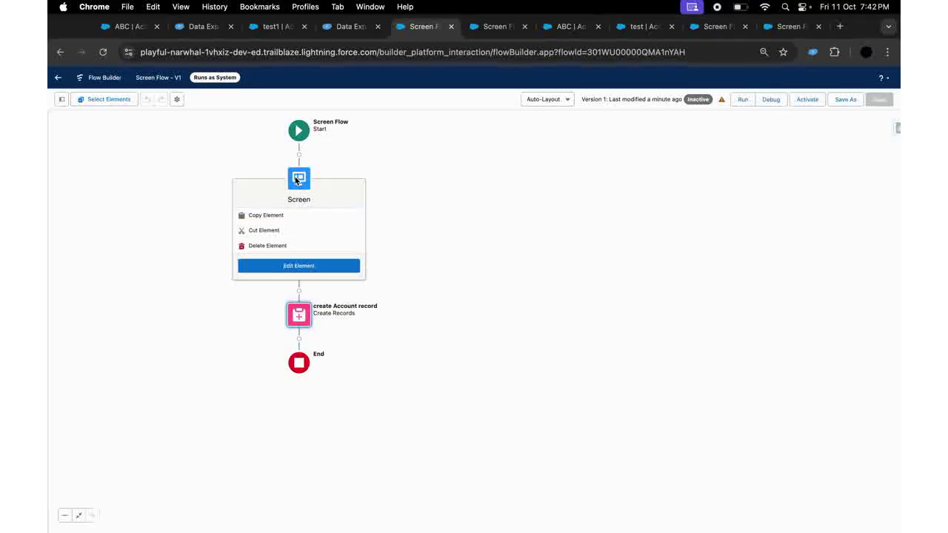
pyautogui.doubleClick(297, 179)
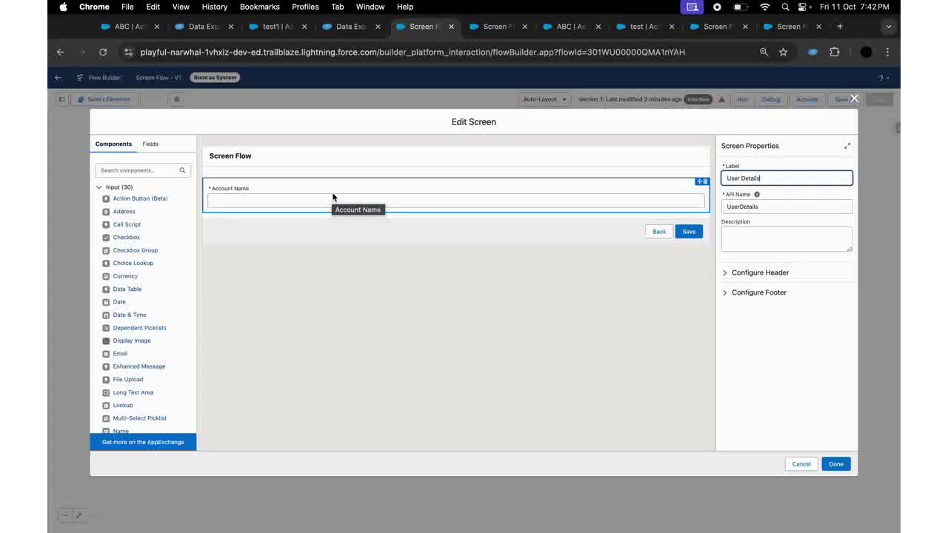
pyautogui.click(148, 145)
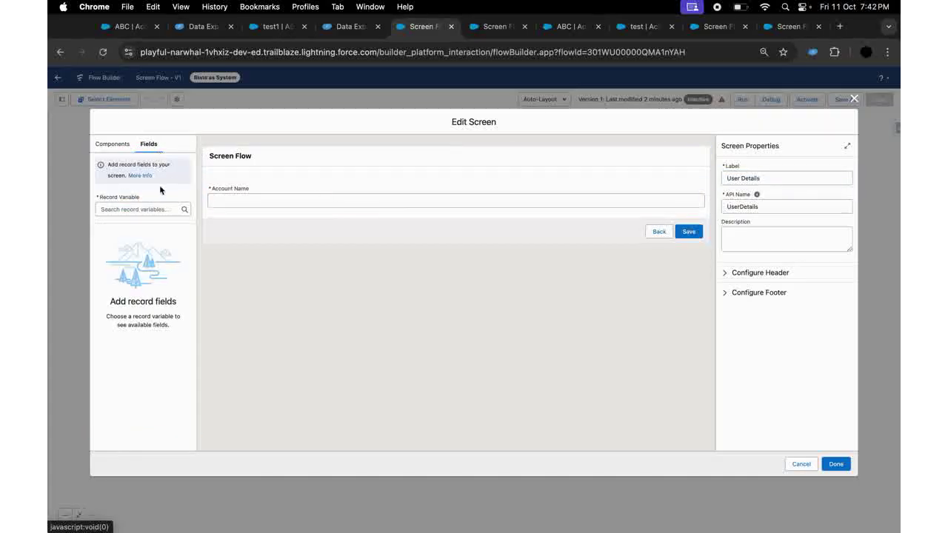
pyautogui.click(134, 209)
pyautogui.click(126, 266)
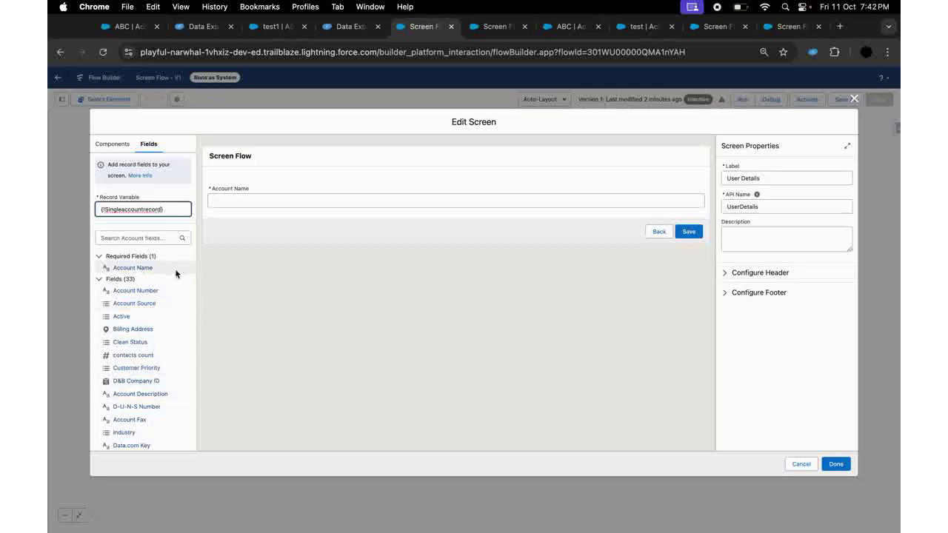
# - Add the Account's Industry field to the User Details screen below Account Name
pyautogui.click(98, 280)
pyautogui.click(98, 280)
pyautogui.click(98, 280)
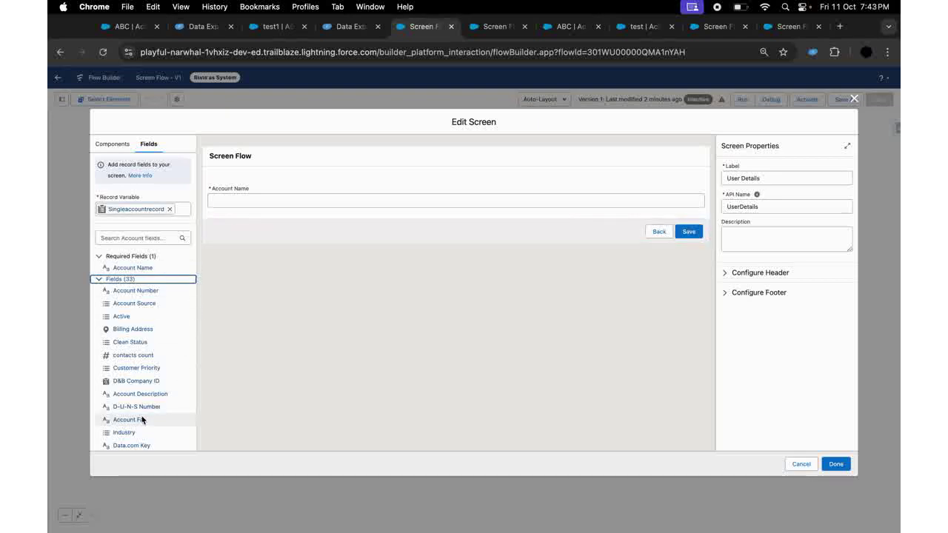
pyautogui.click(126, 433)
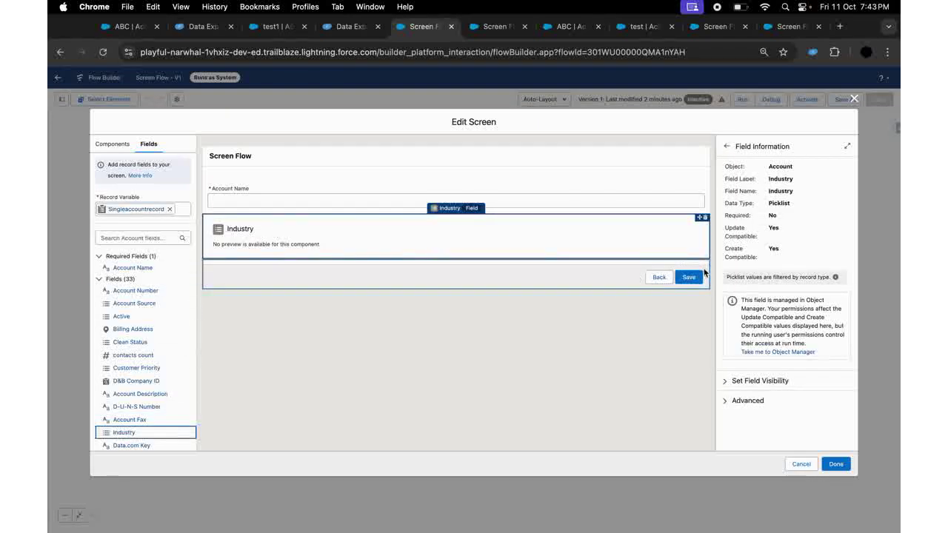
# - Finish the User Details screen edits, save the flow, and start a debug run with the default options
pyautogui.click(837, 464)
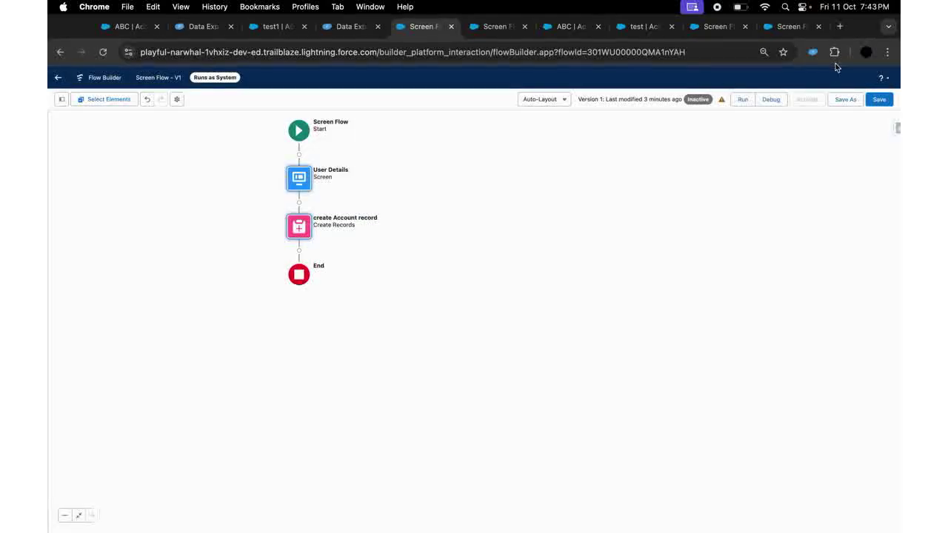
pyautogui.click(879, 100)
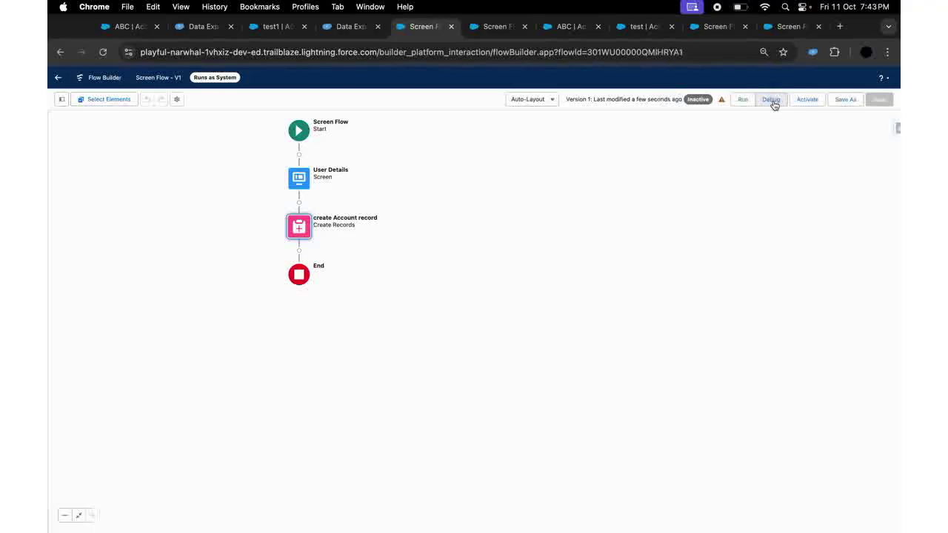
pyautogui.click(771, 100)
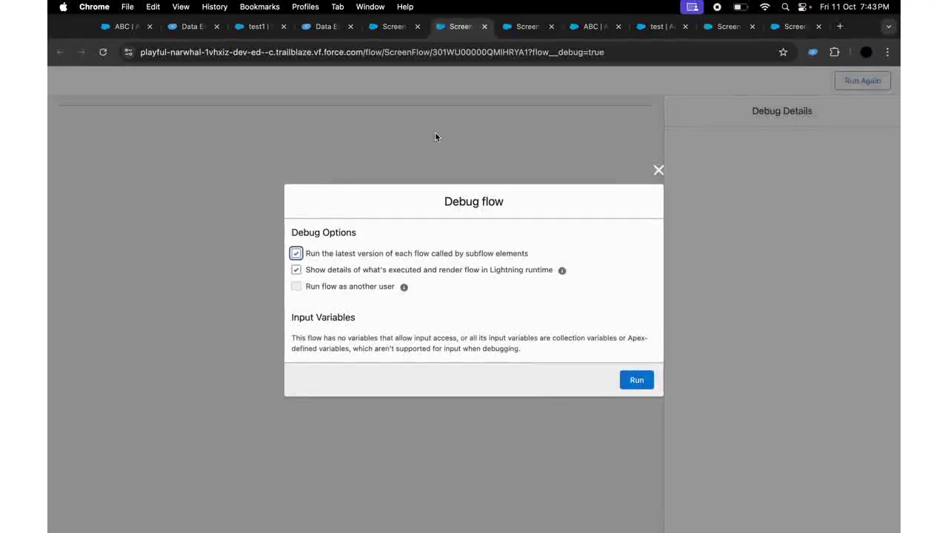
pyautogui.click(637, 379)
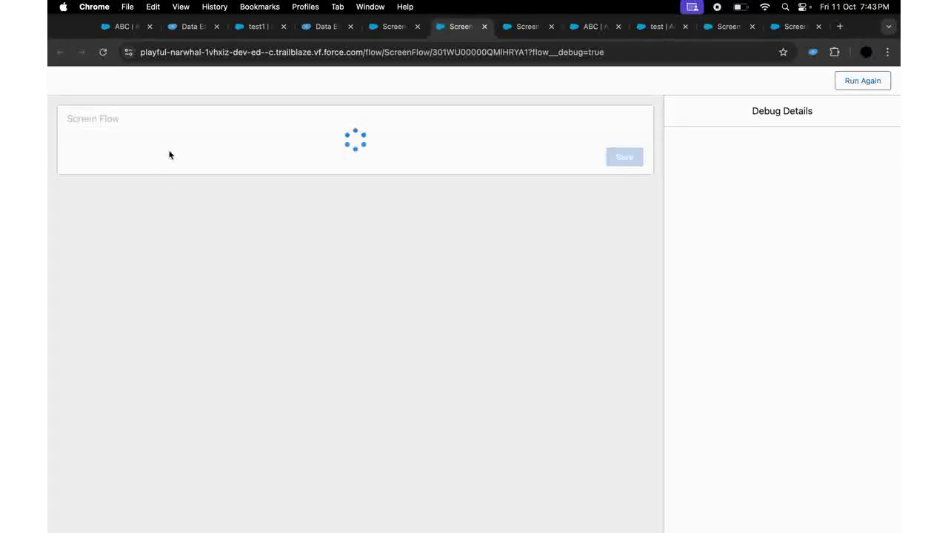
# - Enter test1 as the Account Name, choose Apparel as the Industry, and save the debug screen to finish the interview
pyautogui.click(140, 166)
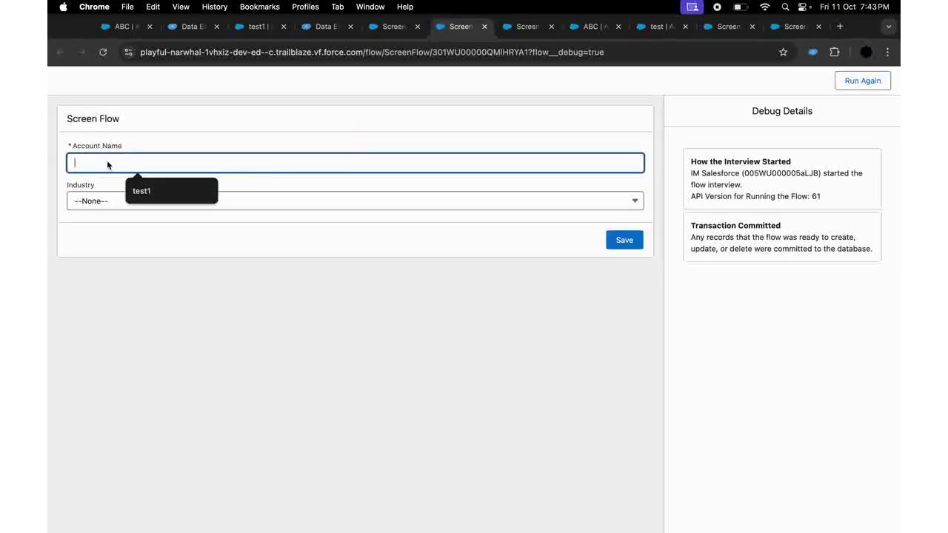
pyautogui.click(144, 192)
pyautogui.click(140, 202)
pyautogui.click(126, 245)
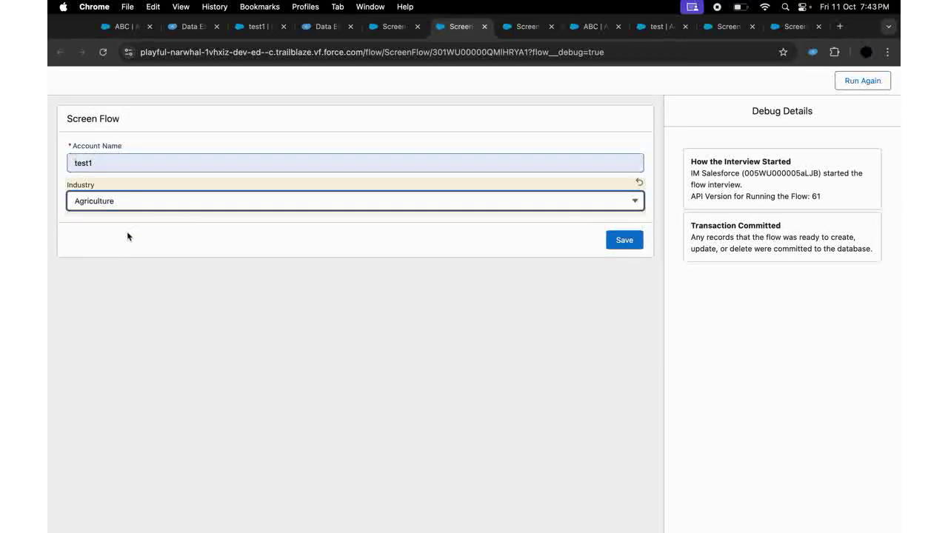
pyautogui.click(128, 202)
pyautogui.click(123, 266)
pyautogui.click(139, 201)
pyautogui.click(524, 439)
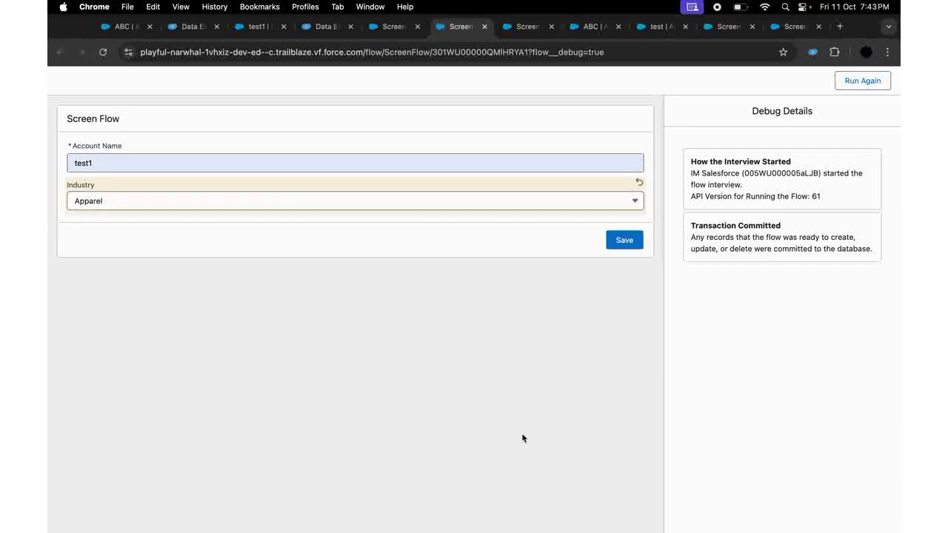
pyautogui.click(625, 247)
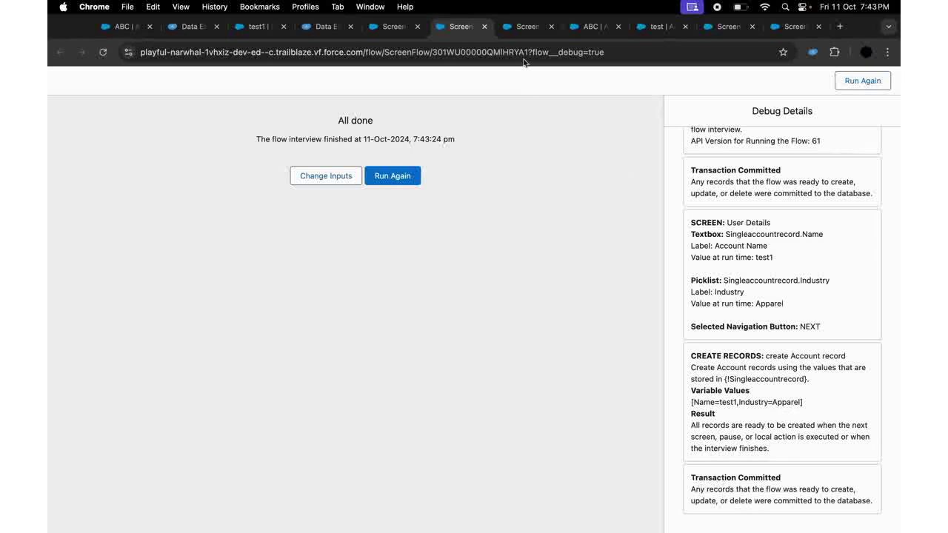
# - Return to Data Export, rerun the query for accounts created today, and show the record options for the last account
pyautogui.click(315, 27)
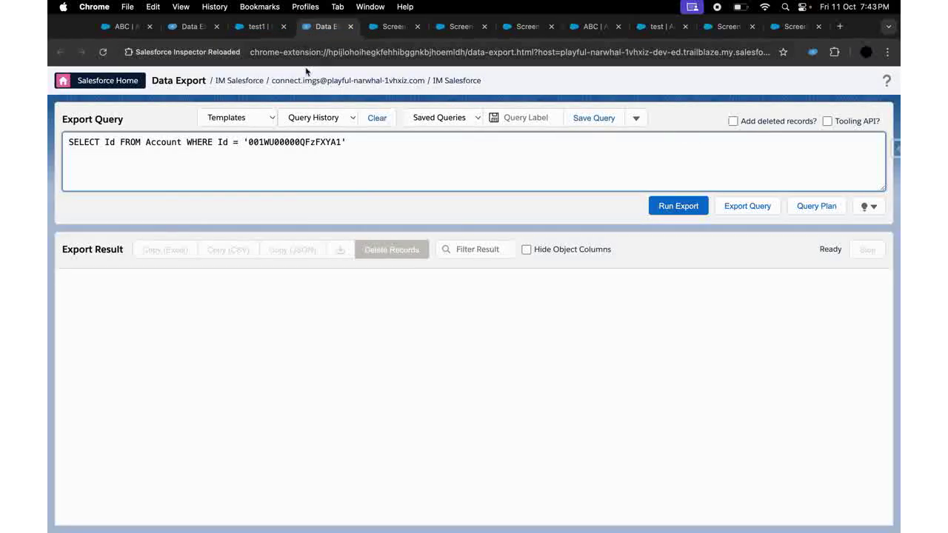
pyautogui.click(261, 28)
pyautogui.click(191, 28)
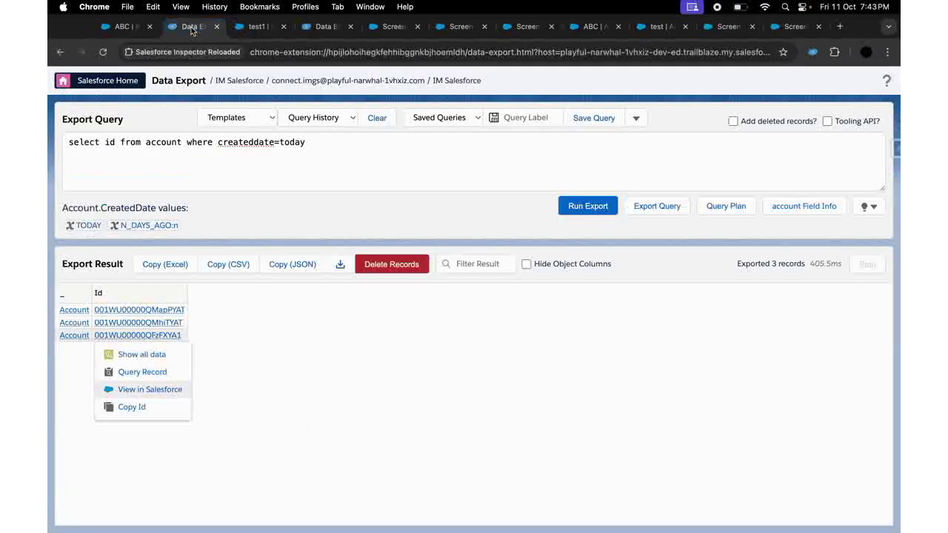
pyautogui.click(592, 206)
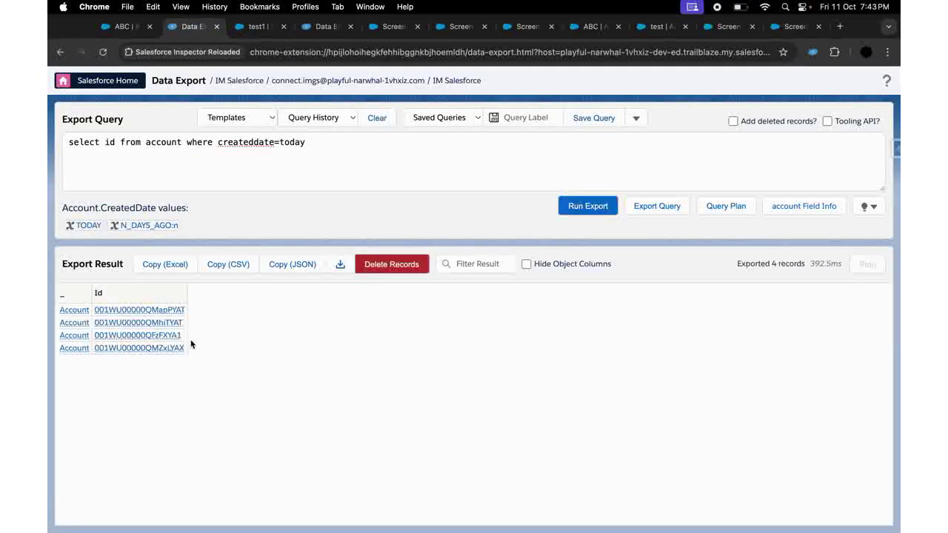
pyautogui.click(157, 348)
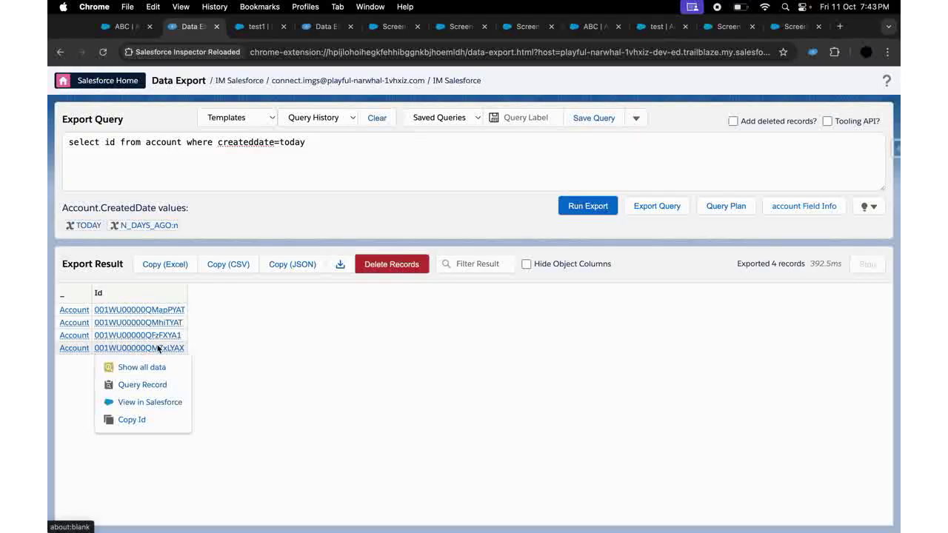
# - Run the export query as "select id,industry from account where createddate=today", examine the results, and return to the flow
pyautogui.click(118, 141)
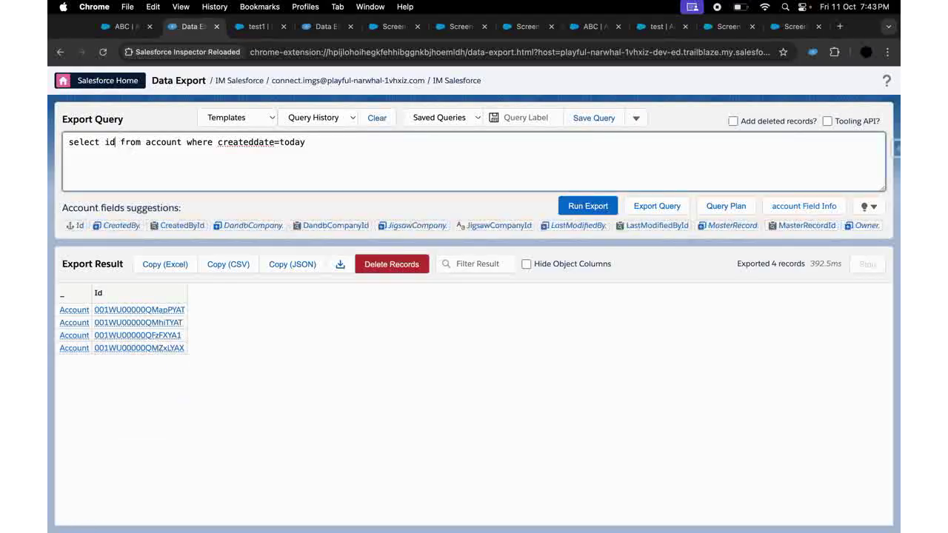
pyautogui.write(',industr')
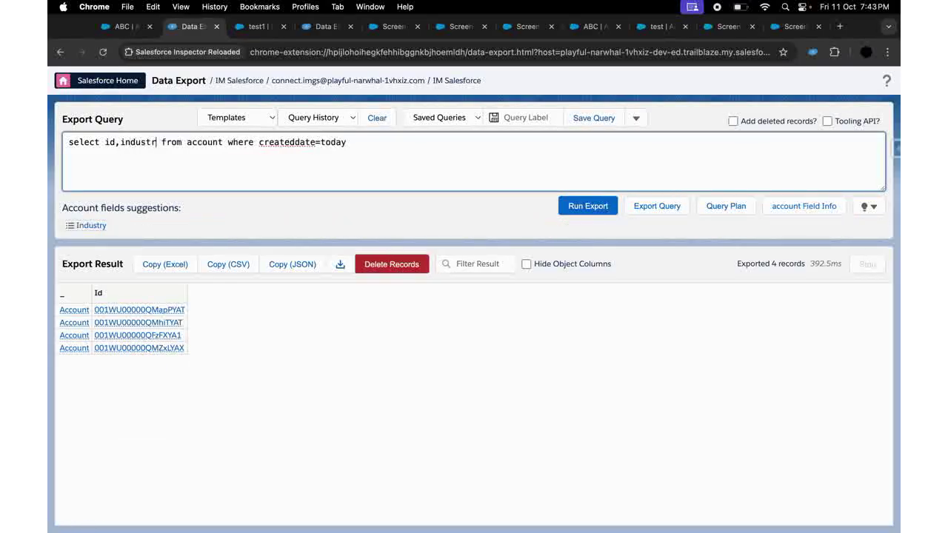
pyautogui.write('y')
pyautogui.click(575, 206)
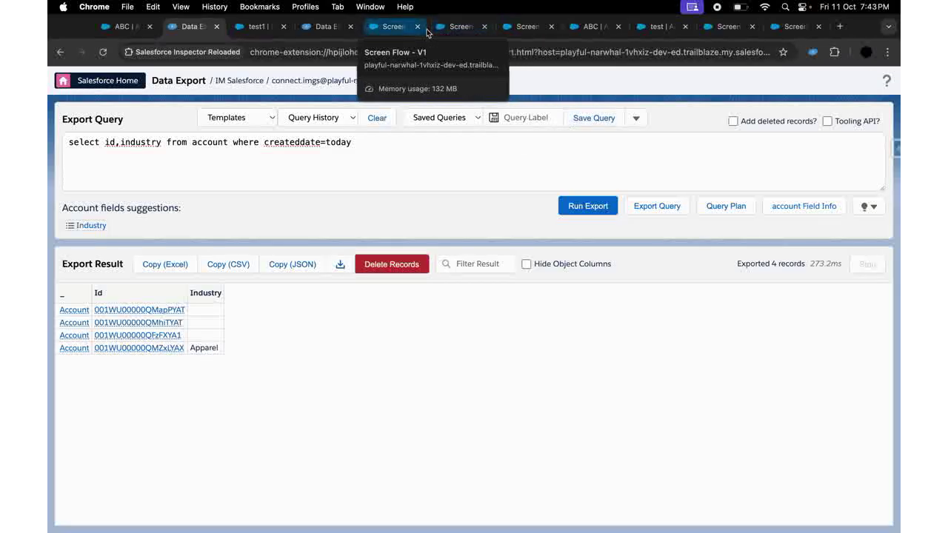
pyautogui.click(393, 28)
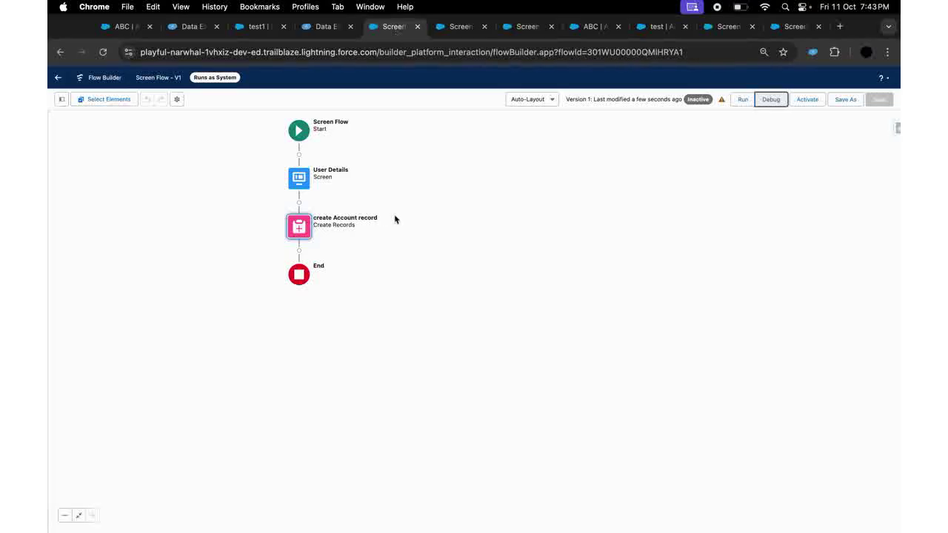